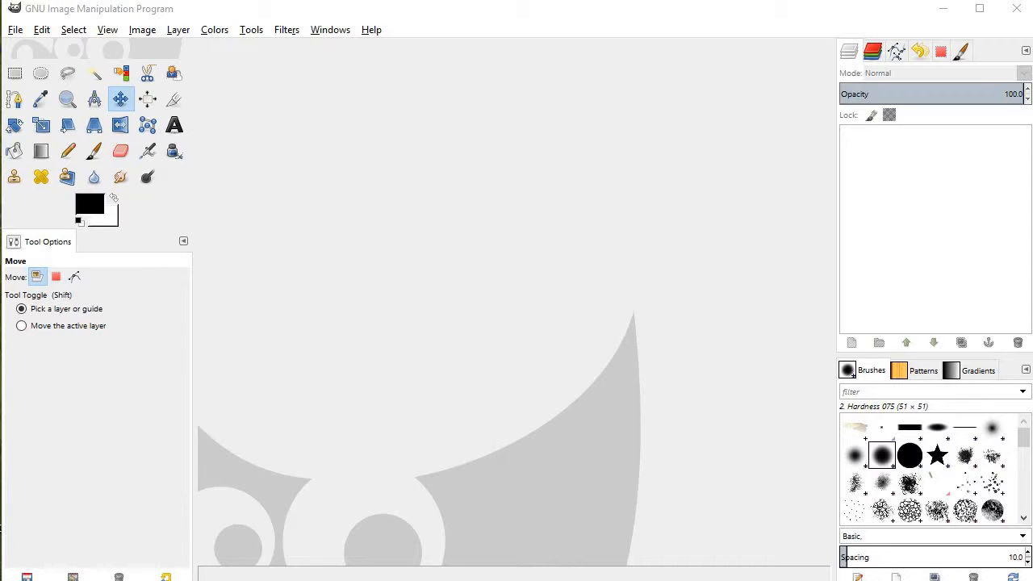
Open woman-1031533_1920.jpg from the YouTube pictures folder and add dove-2516641_1920.jpg as a layer above it.
{"action": "left_click", "coordinate": [311, 468]}
{"action": "left_click_drag", "start_coordinate": [662, 218], "coordinate": [371, 346]}
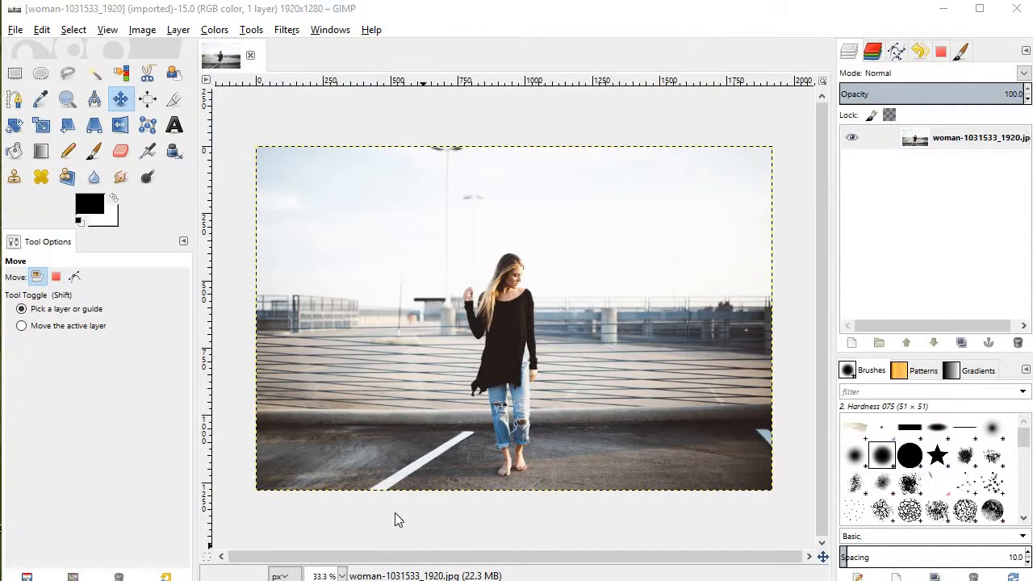
{"action": "left_click", "coordinate": [296, 516]}
{"action": "left_click", "coordinate": [580, 183]}
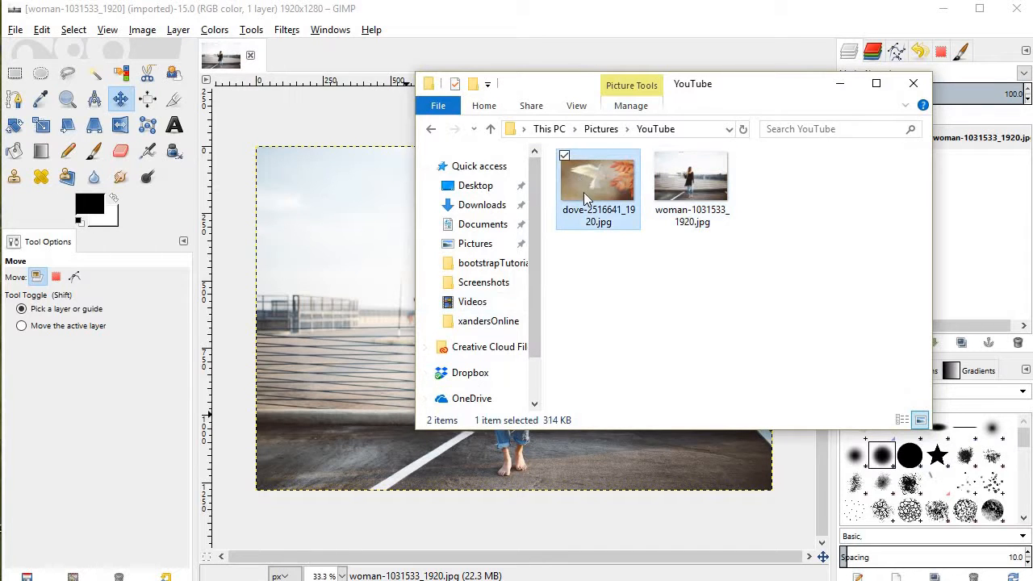
{"action": "left_click_drag", "start_coordinate": [538, 214], "coordinate": [357, 326]}
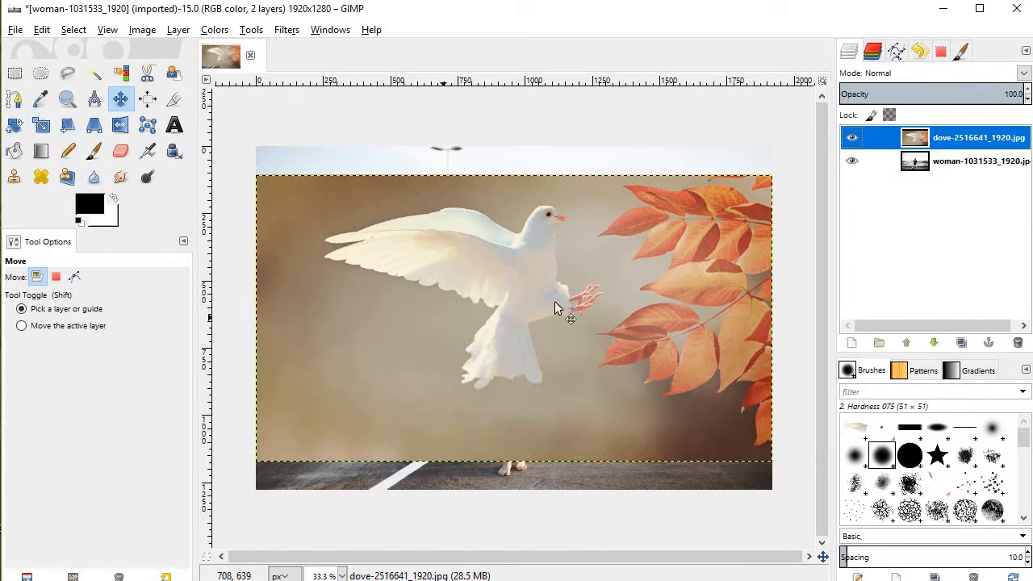
Check the woman photo beneath the dove layer, and hide the woman layer so only the dove is visible.
{"action": "left_click", "coordinate": [852, 138]}
{"action": "left_click", "coordinate": [852, 138]}
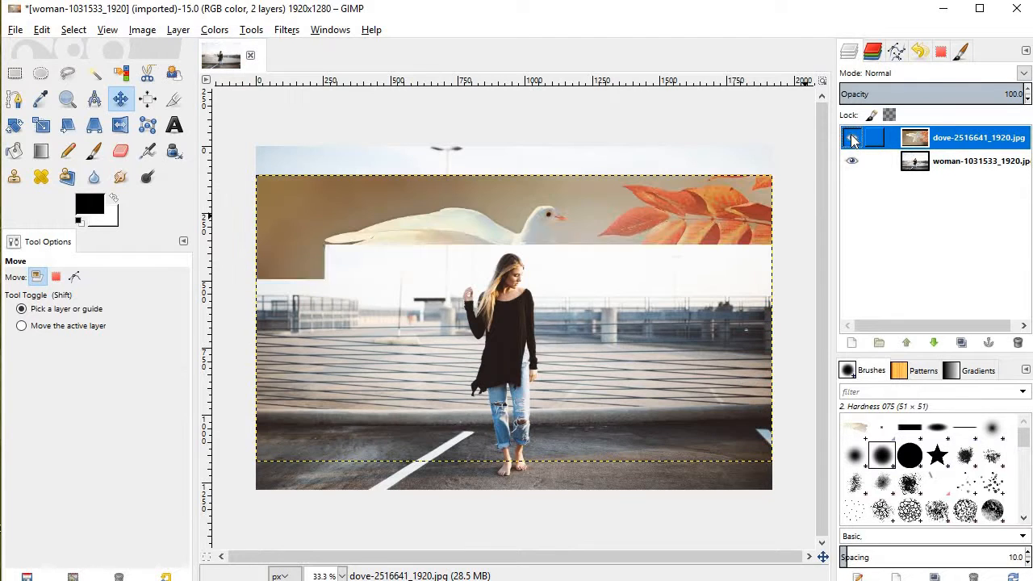
{"action": "left_click", "coordinate": [852, 138]}
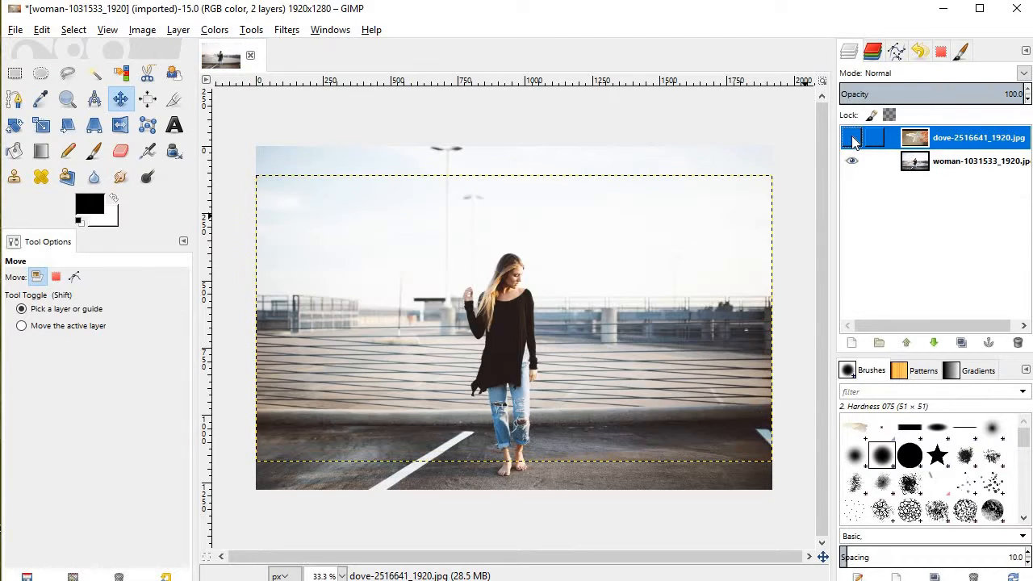
{"action": "left_click", "coordinate": [852, 138]}
{"action": "left_click", "coordinate": [852, 160]}
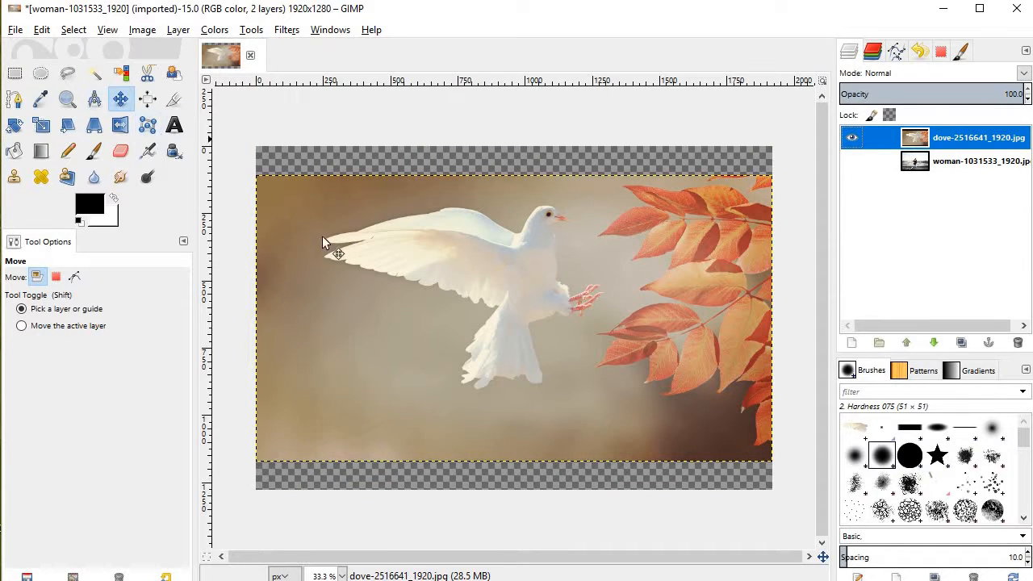
Start a path with the Paths tool at the base of the dove's neck and trace along the front wing's upper edge.
{"action": "left_click", "coordinate": [13, 100]}
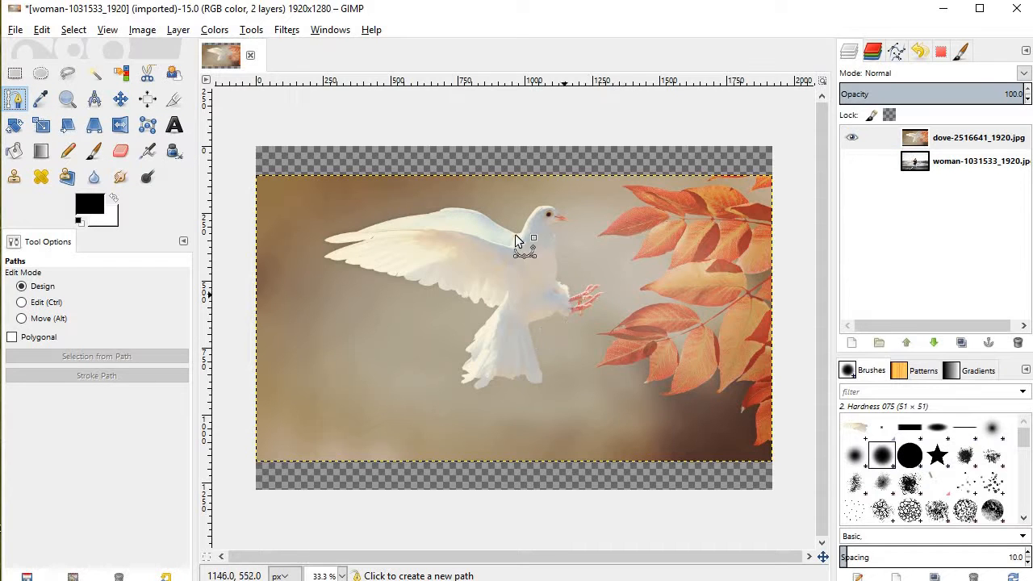
{"action": "scroll", "coordinate": [515, 234], "scroll_direction": "up", "scroll_amount": 4}
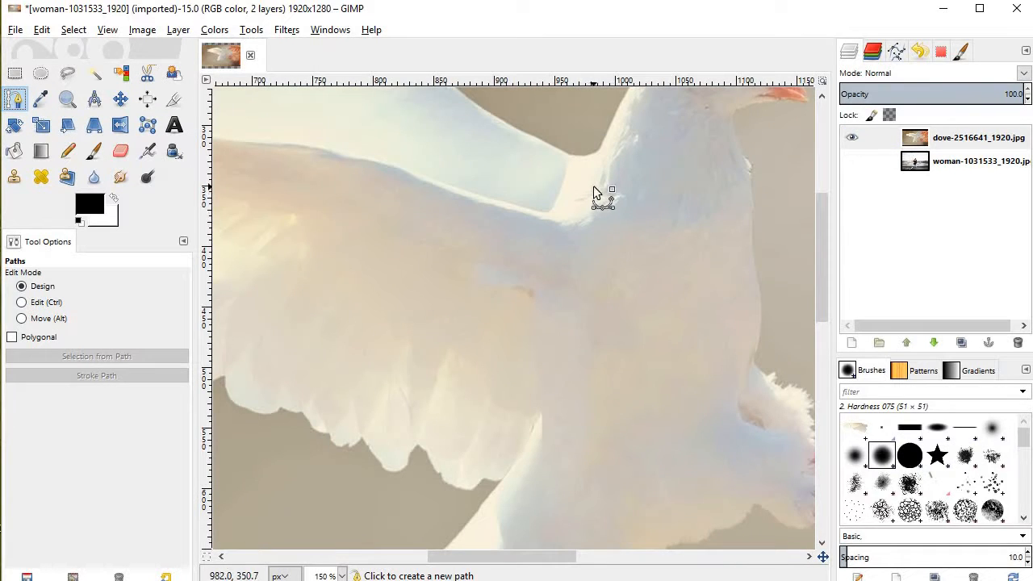
{"action": "left_click", "coordinate": [595, 192]}
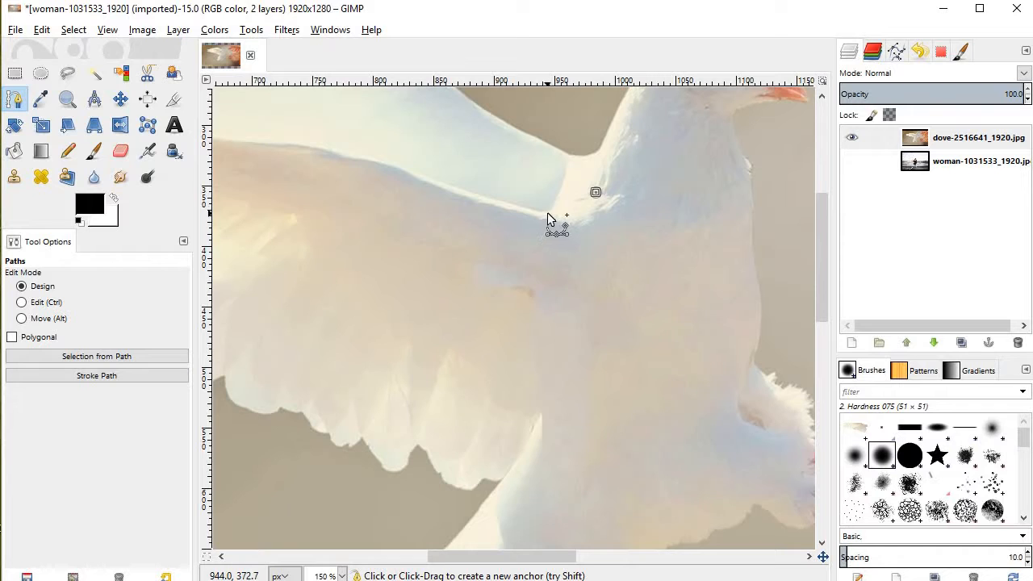
{"action": "left_click", "coordinate": [547, 212]}
{"action": "left_click", "coordinate": [494, 199]}
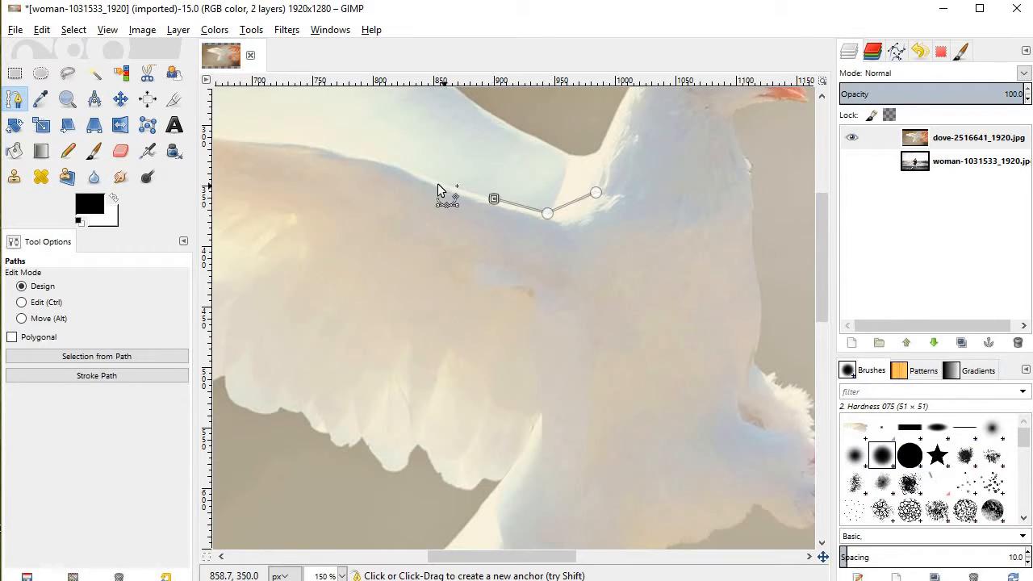
{"action": "left_click", "coordinate": [435, 178]}
{"action": "left_click", "coordinate": [404, 165]}
{"action": "left_click", "coordinate": [346, 159]}
{"action": "left_click", "coordinate": [315, 144]}
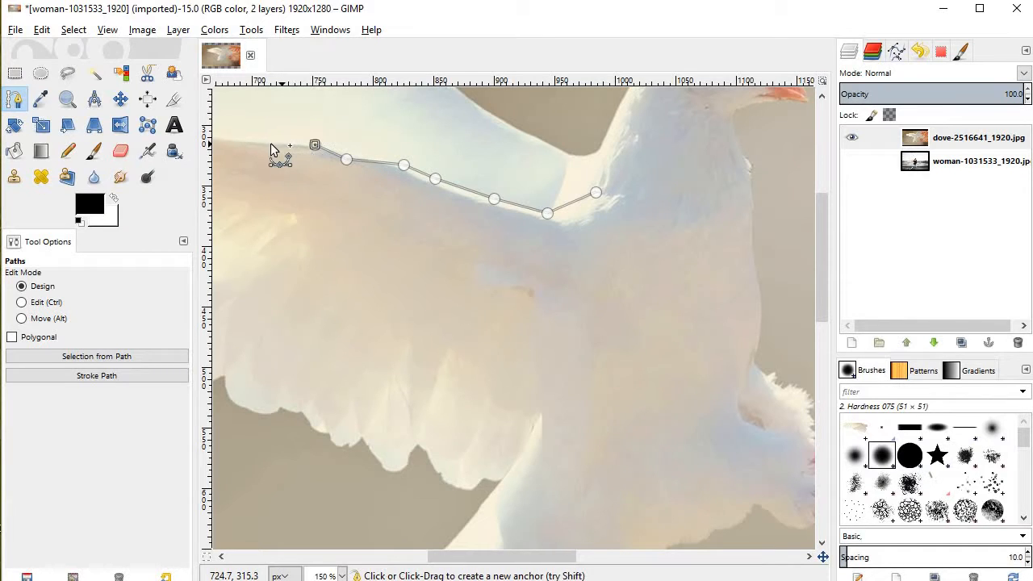
{"action": "left_click", "coordinate": [270, 144]}
Extend the path along the middle of the front wing's upper edge, following the start of the long feather line.
{"action": "scroll", "coordinate": [279, 147], "scroll_direction": "left", "scroll_amount": 3}
{"action": "scroll", "coordinate": [280, 147], "scroll_direction": "left", "scroll_amount": 3}
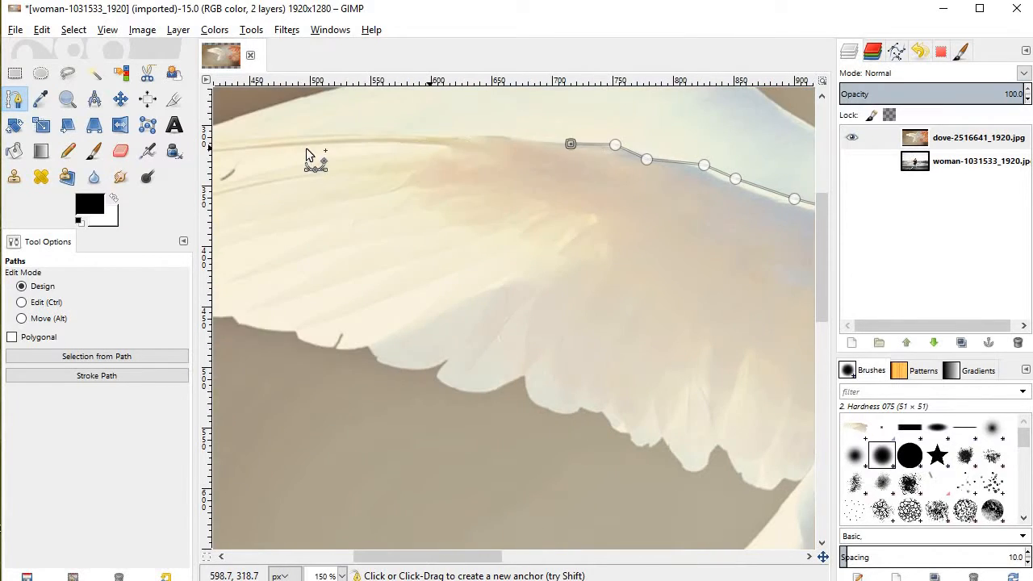
{"action": "left_click", "coordinate": [513, 139]}
{"action": "scroll", "coordinate": [485, 133], "scroll_direction": "up", "scroll_amount": 2, "text": "ctrl"}
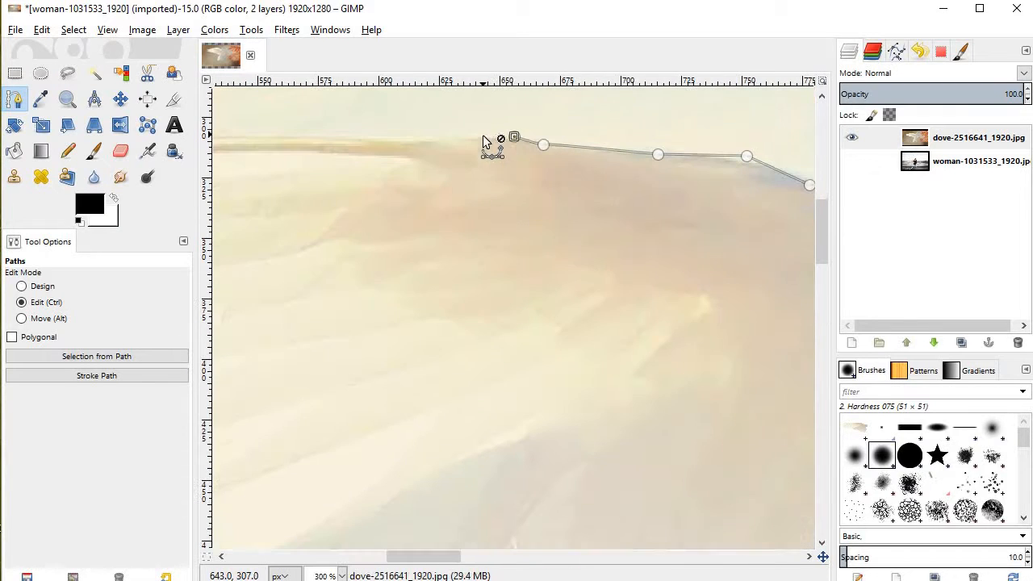
{"action": "left_click", "coordinate": [447, 141]}
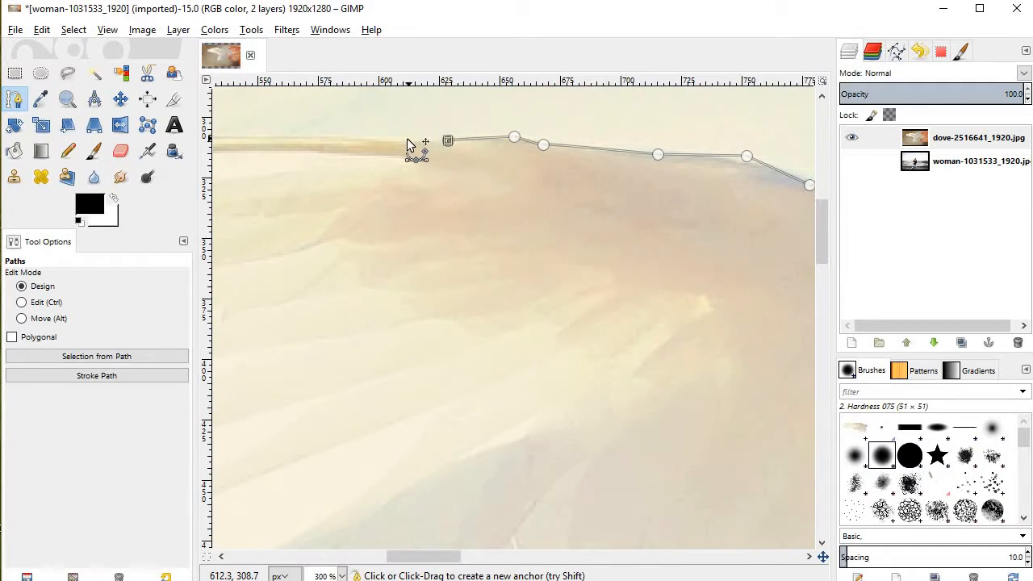
{"action": "left_click", "coordinate": [408, 138]}
{"action": "left_click", "coordinate": [314, 135]}
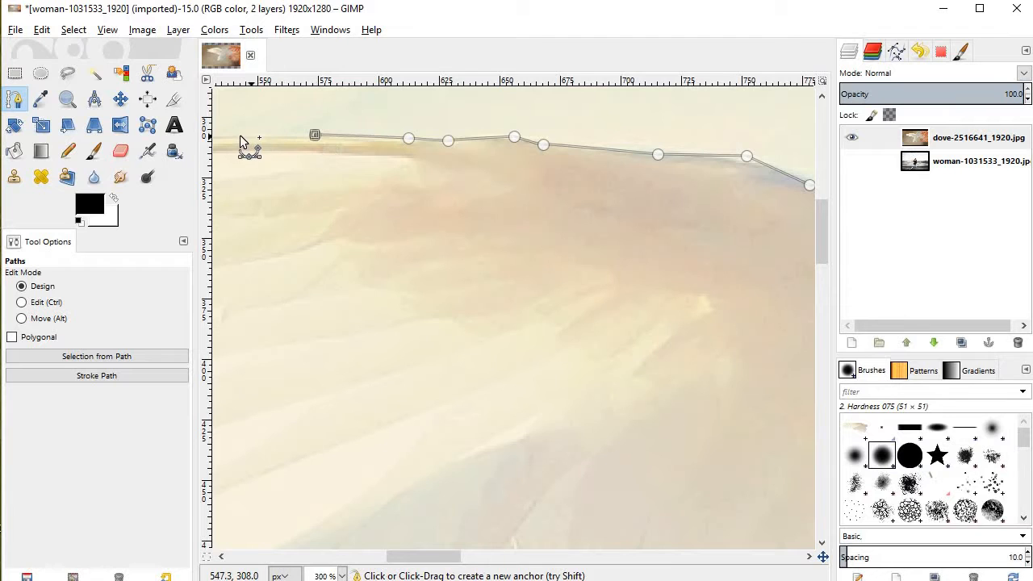
{"action": "left_click", "coordinate": [239, 135]}
Continue the path along the outer part of the wing's upper edge onto the top side of the uppermost feather.
{"action": "scroll", "coordinate": [234, 141], "scroll_direction": "left", "scroll_amount": 2}
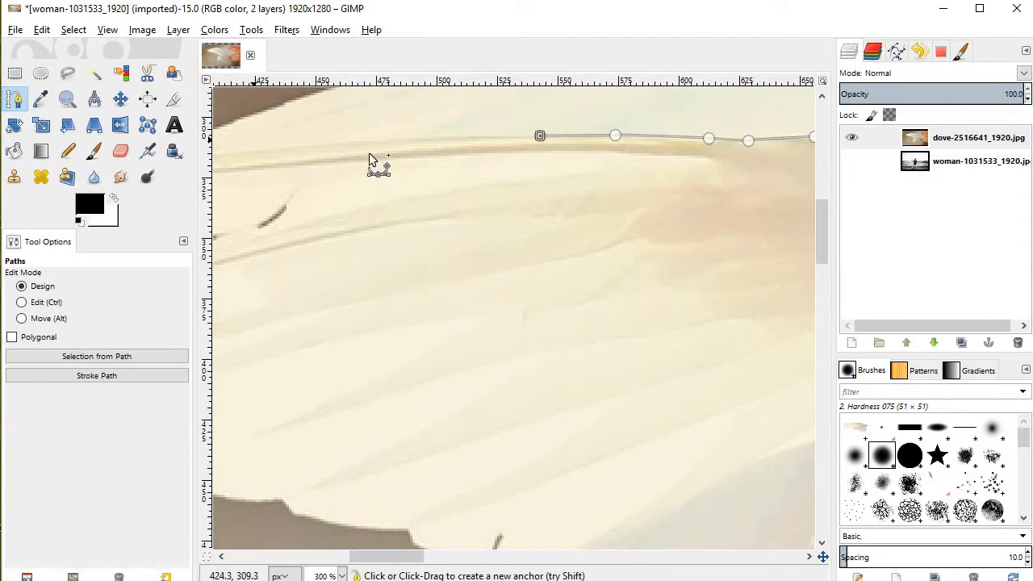
{"action": "left_click", "coordinate": [471, 137]}
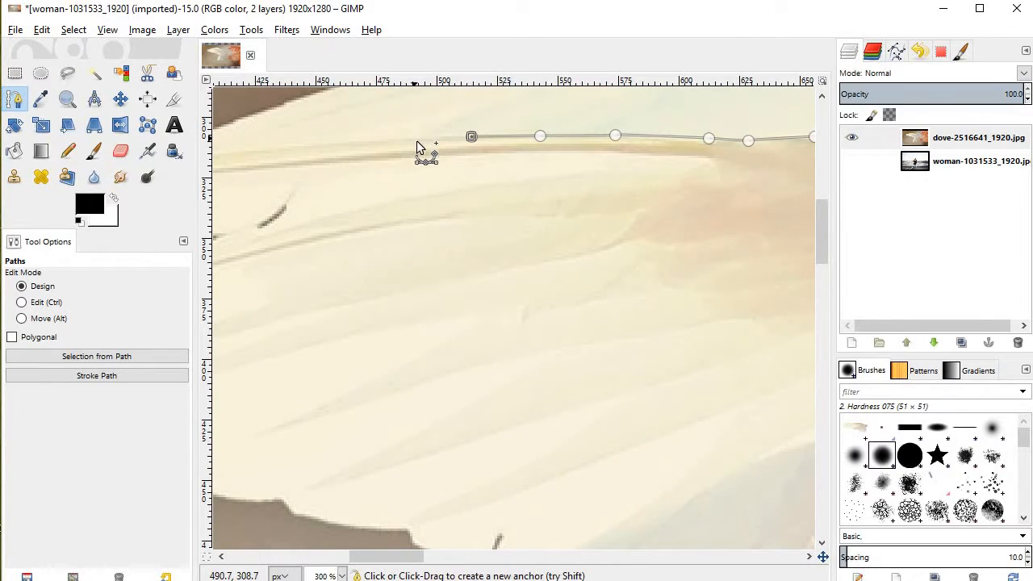
{"action": "left_click", "coordinate": [417, 141]}
{"action": "scroll", "coordinate": [347, 143], "scroll_direction": "left", "scroll_amount": 2}
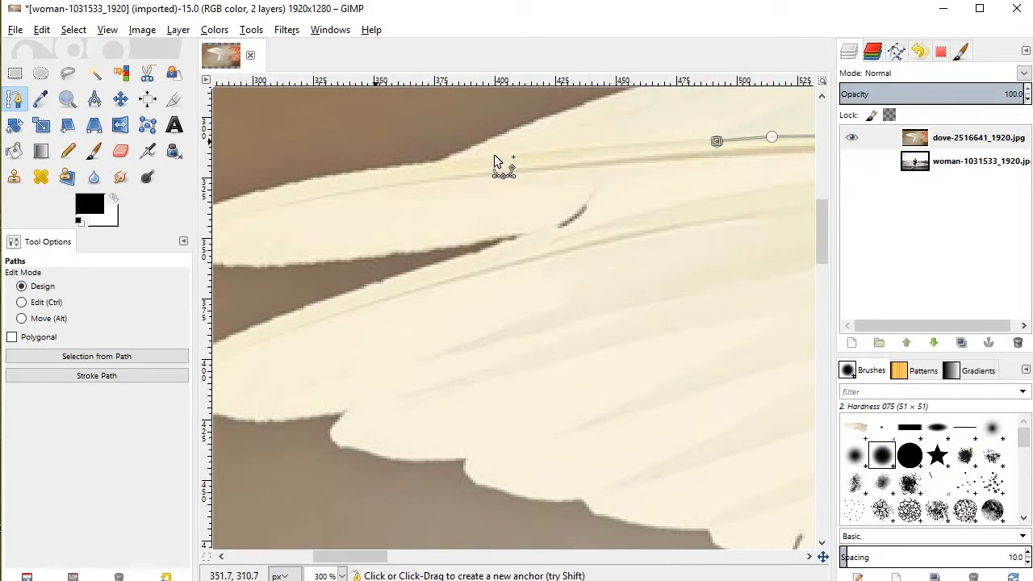
{"action": "left_click", "coordinate": [516, 153]}
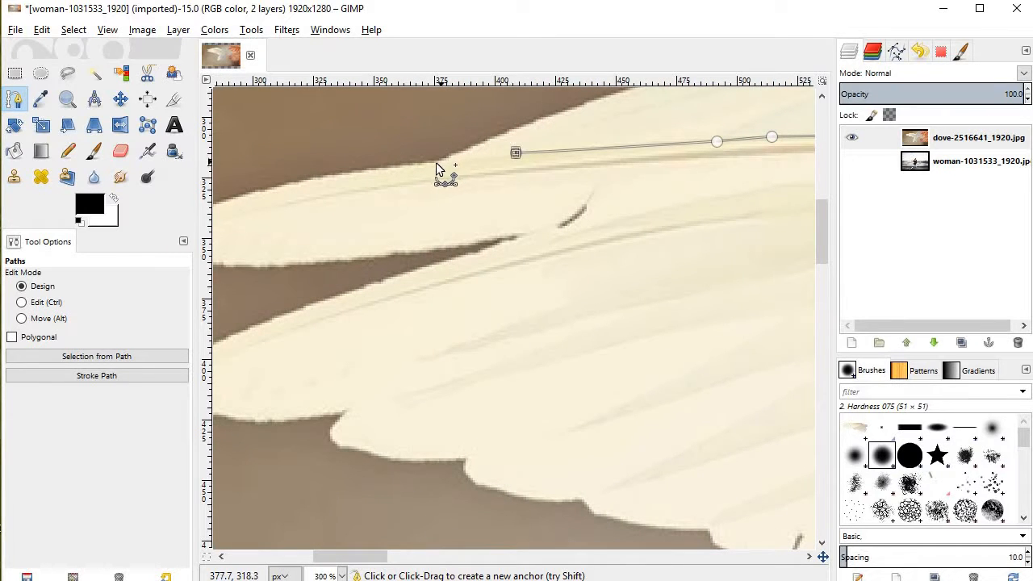
{"action": "left_click", "coordinate": [435, 162]}
{"action": "left_click", "coordinate": [309, 177]}
Trace the path around the uppermost feather's tip and back along its underside to the gap between the feathers.
{"action": "scroll", "coordinate": [317, 175], "scroll_direction": "left", "scroll_amount": 1}
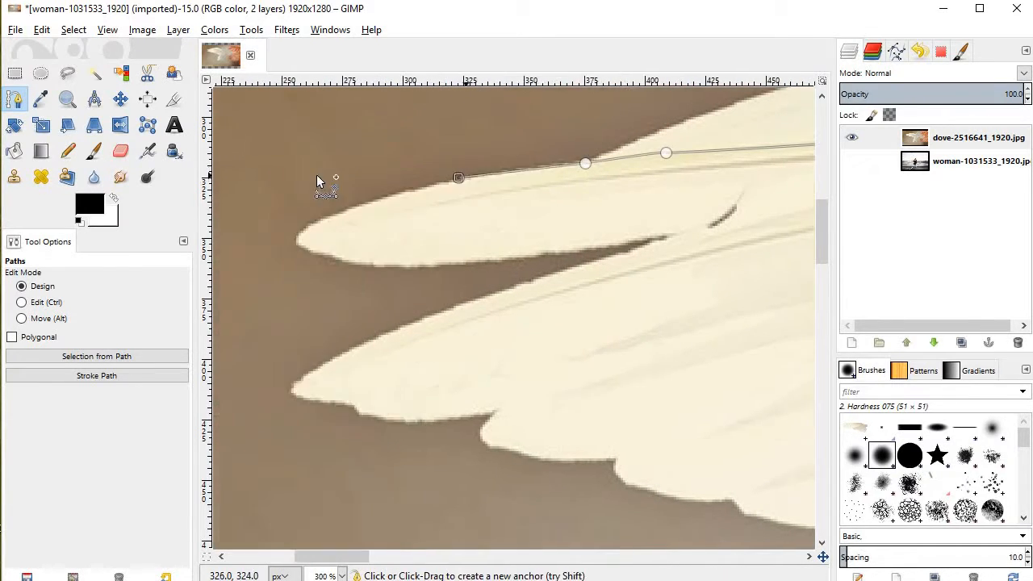
{"action": "left_click", "coordinate": [303, 228]}
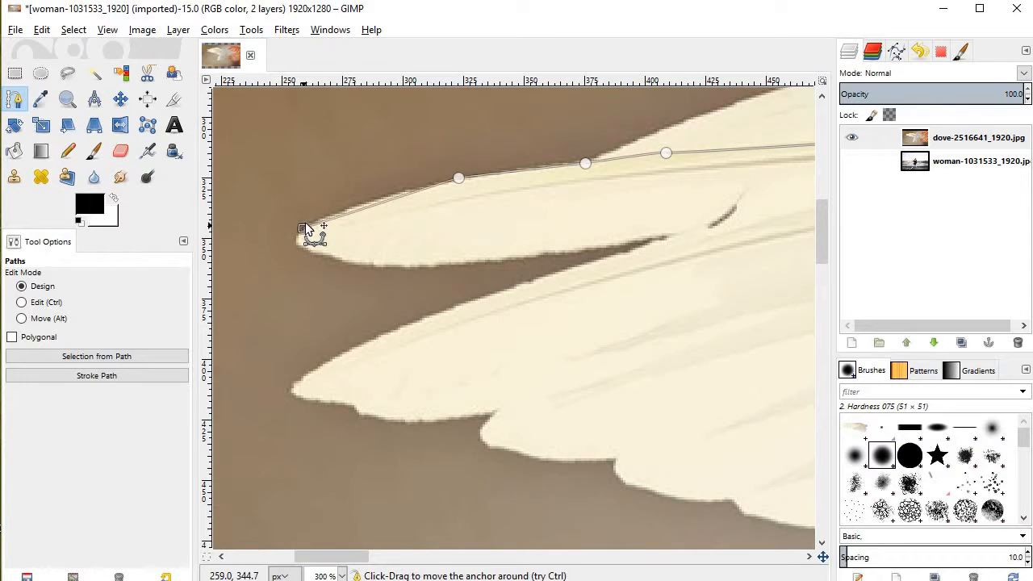
{"action": "scroll", "coordinate": [306, 226], "scroll_direction": "down", "scroll_amount": 3}
{"action": "scroll", "coordinate": [306, 225], "scroll_direction": "up", "scroll_amount": 3}
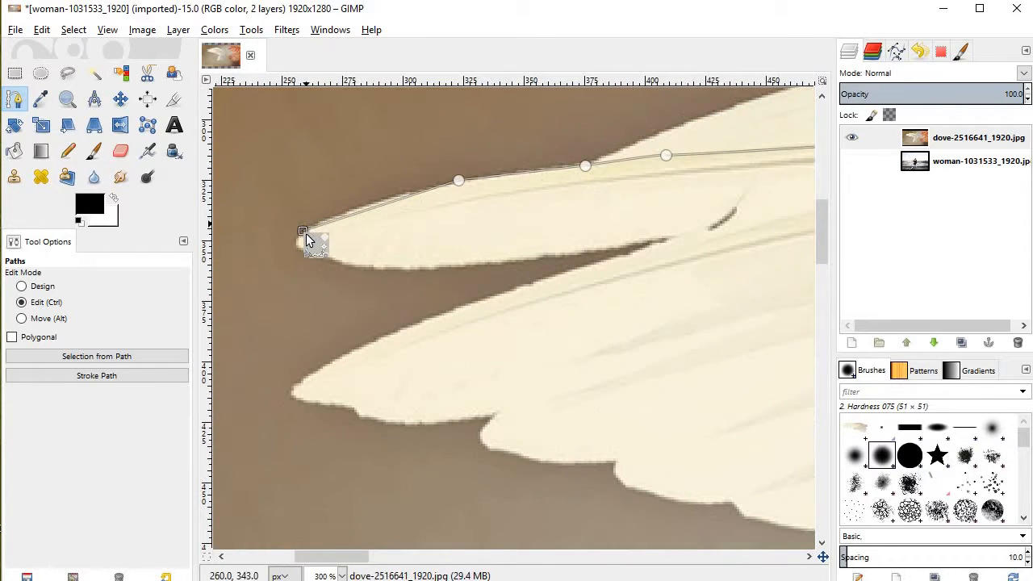
{"action": "left_click", "coordinate": [296, 244]}
{"action": "left_click", "coordinate": [331, 254]}
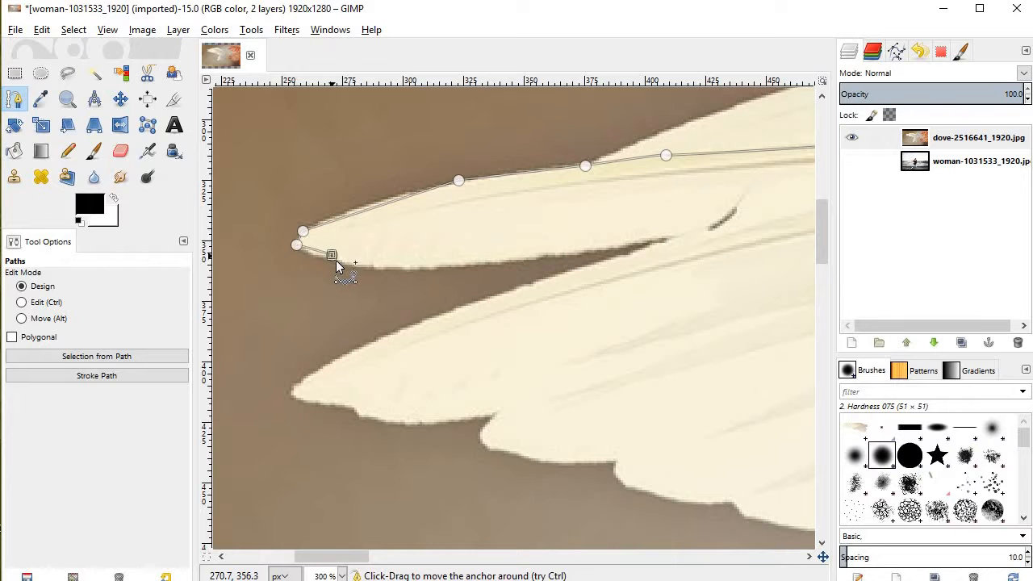
{"action": "left_click", "coordinate": [342, 265]}
{"action": "left_click", "coordinate": [413, 268]}
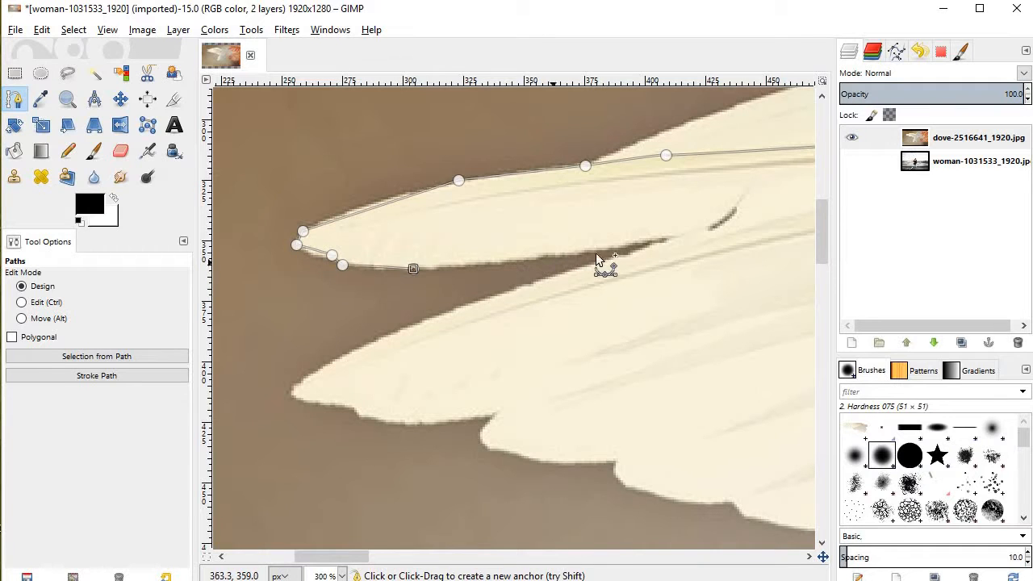
{"action": "left_click", "coordinate": [675, 236]}
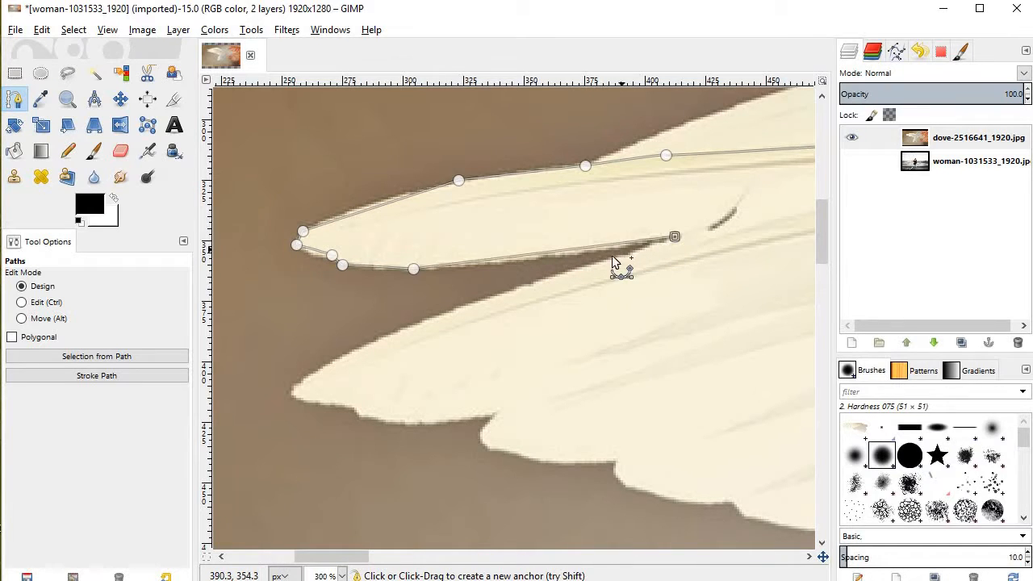
Trace the path along the second feather's top edge, around its tip and along its underside to the next notch.
{"action": "left_click", "coordinate": [598, 260]}
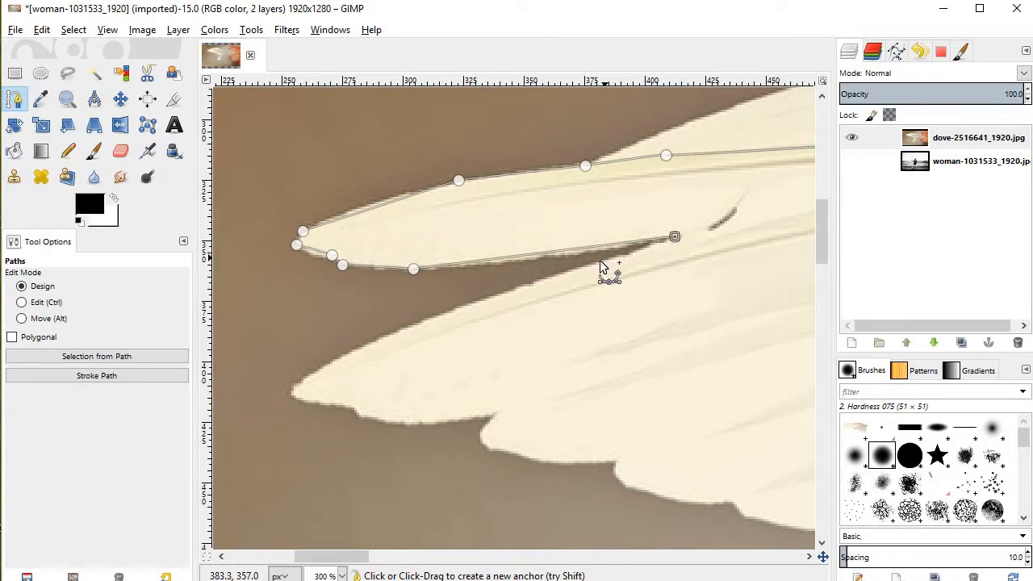
{"action": "left_click", "coordinate": [497, 290]}
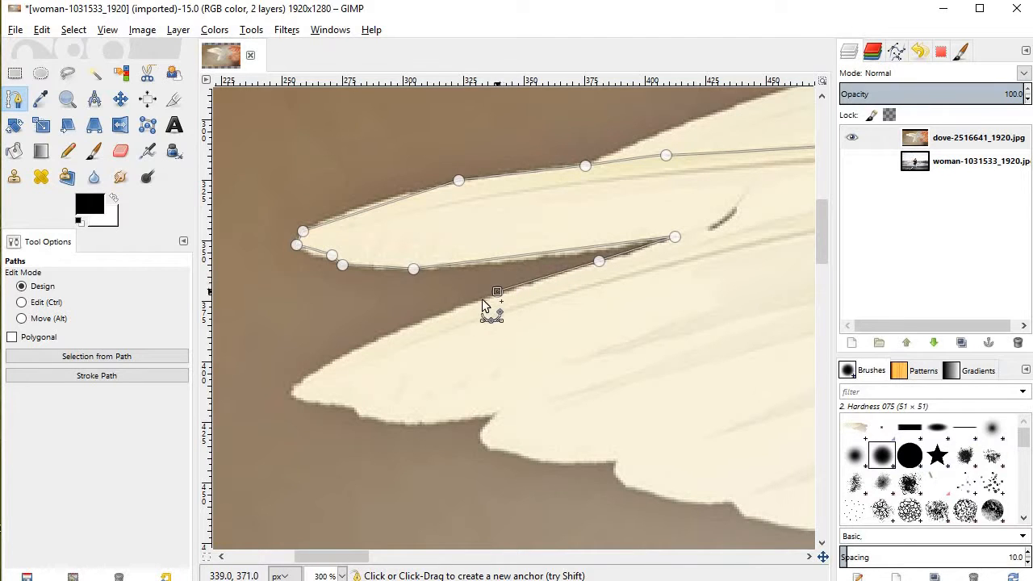
{"action": "left_click", "coordinate": [291, 386]}
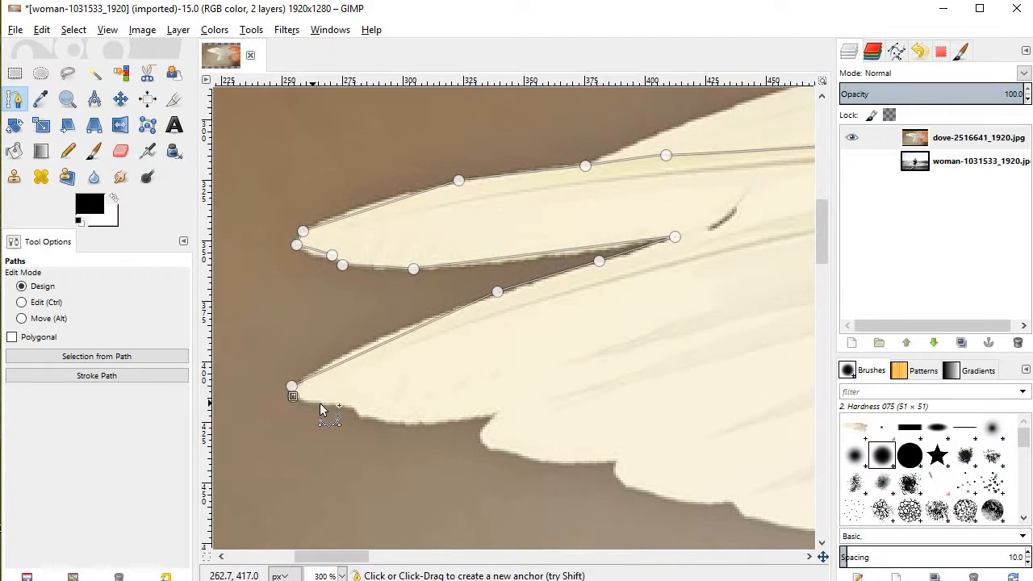
{"action": "left_click", "coordinate": [350, 406]}
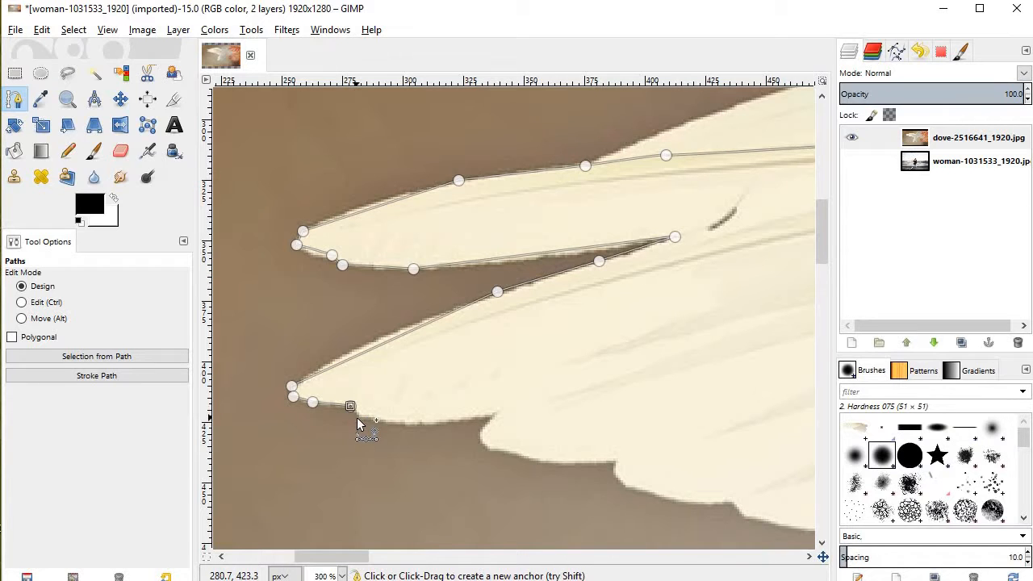
{"action": "left_click", "coordinate": [406, 424]}
{"action": "left_click", "coordinate": [495, 413]}
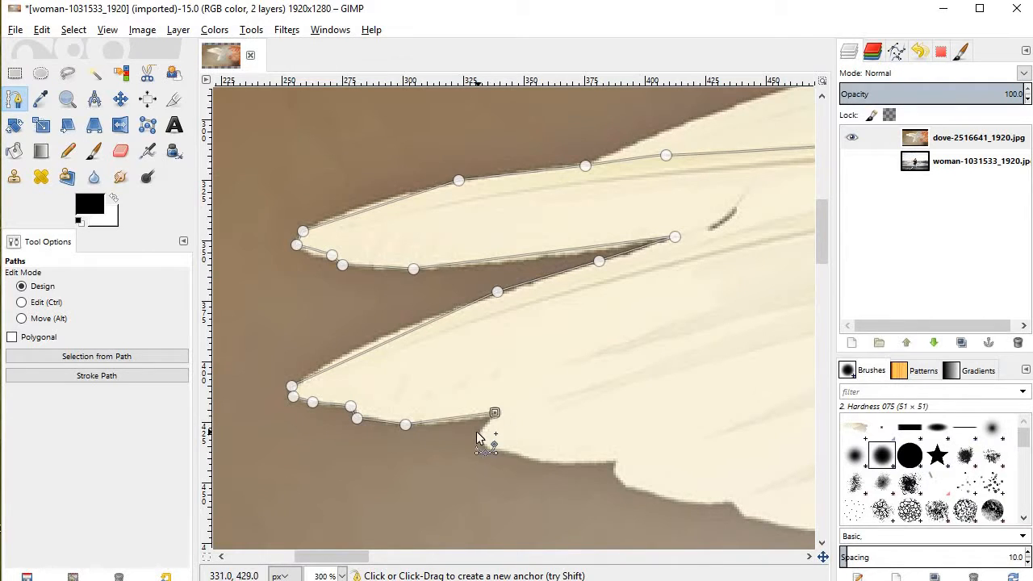
Add path anchors around the next two feather scallops on the wing's lower edge.
{"action": "left_click", "coordinate": [488, 450]}
{"action": "left_click", "coordinate": [541, 460]}
{"action": "left_click", "coordinate": [614, 459]}
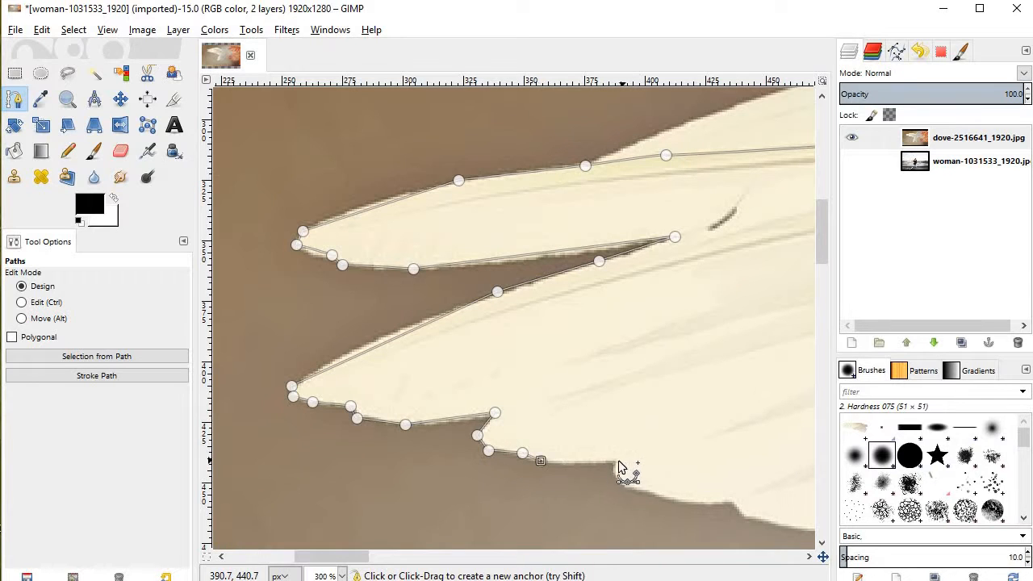
{"action": "left_click", "coordinate": [614, 470]}
{"action": "left_click", "coordinate": [626, 486]}
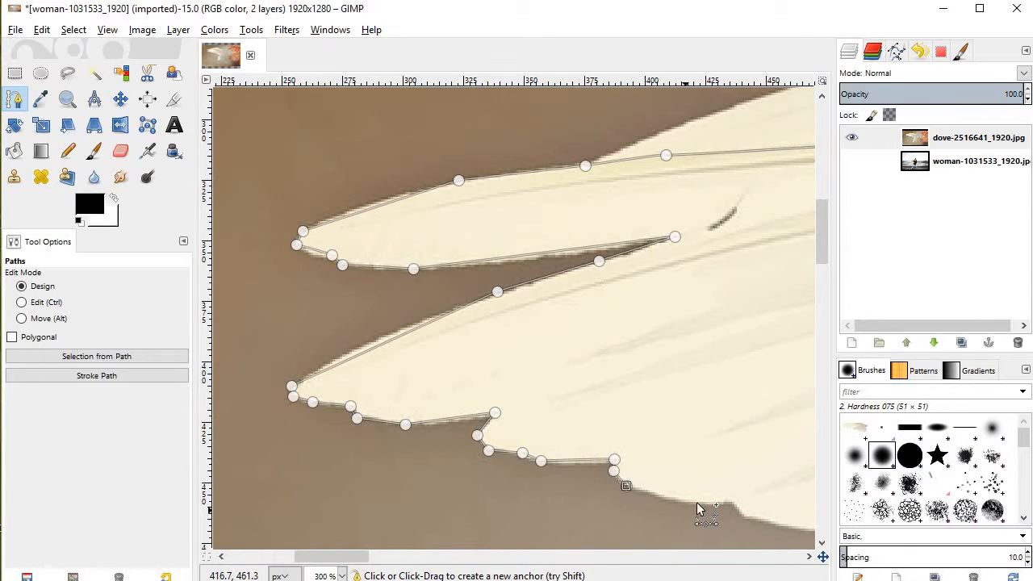
{"action": "left_click", "coordinate": [702, 506]}
{"action": "left_click", "coordinate": [733, 502]}
Continue the path along the wing's lower edge, past the next feather step, up to the short dark slit.
{"action": "scroll", "coordinate": [731, 401], "scroll_direction": "down", "scroll_amount": 3}
{"action": "scroll", "coordinate": [731, 401], "scroll_direction": "right", "scroll_amount": 6}
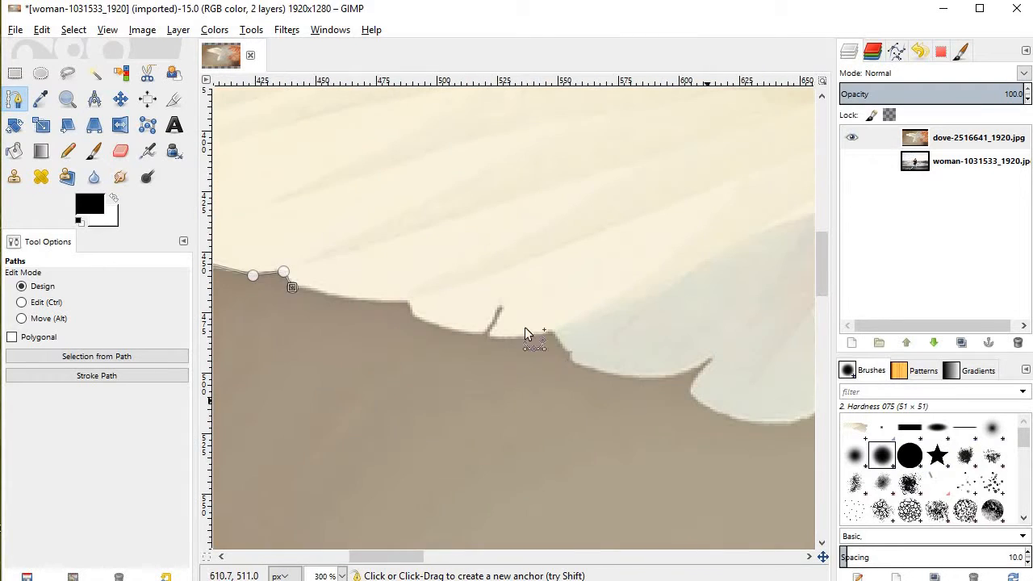
{"action": "left_click", "coordinate": [337, 294]}
{"action": "left_click", "coordinate": [363, 299]}
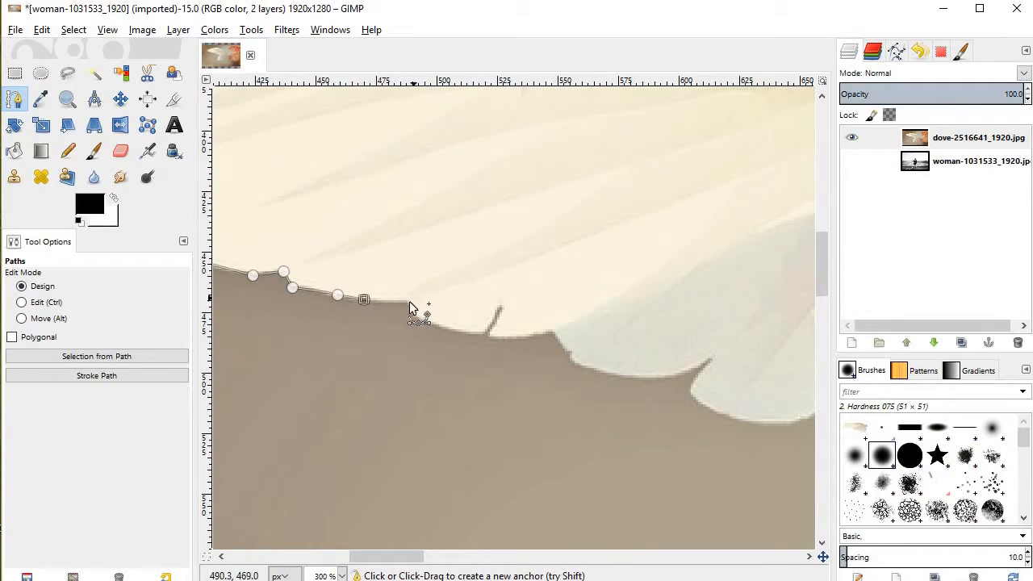
{"action": "left_click", "coordinate": [407, 301]}
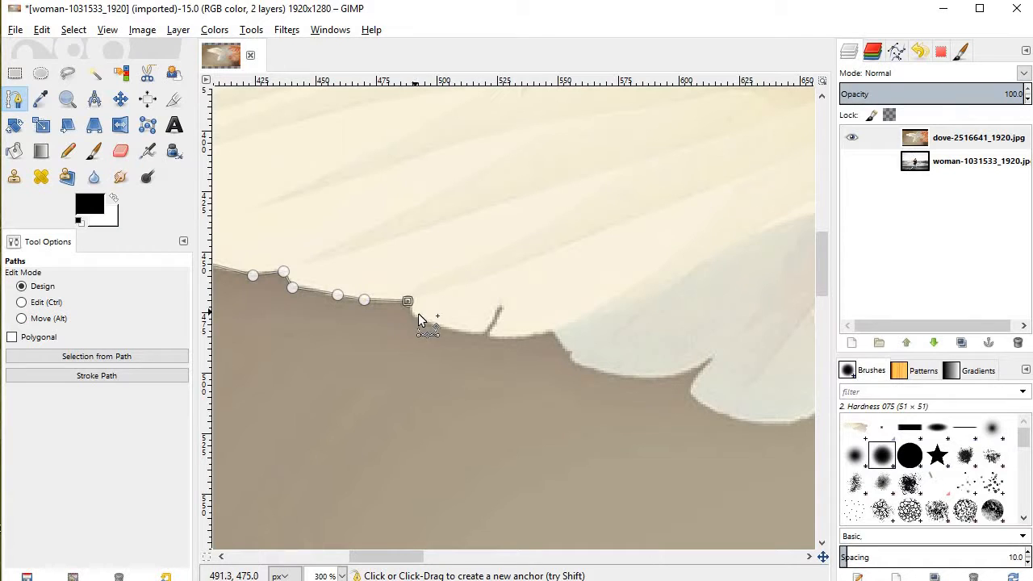
{"action": "left_click", "coordinate": [482, 333]}
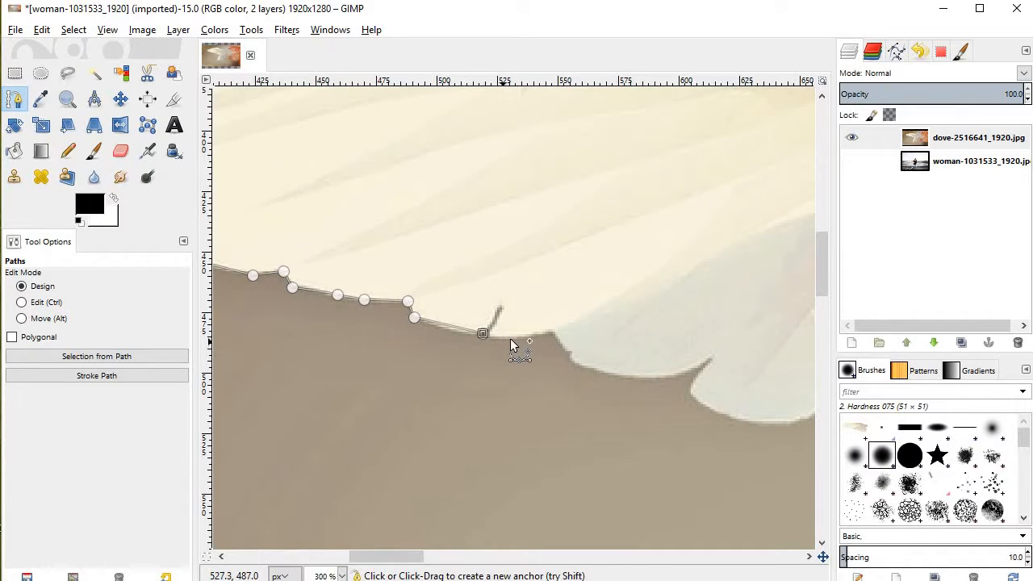
Trace the path beyond the dark slit and along the first bluish feather into the notch at its far end.
{"action": "left_click", "coordinate": [551, 331]}
{"action": "left_click", "coordinate": [570, 362]}
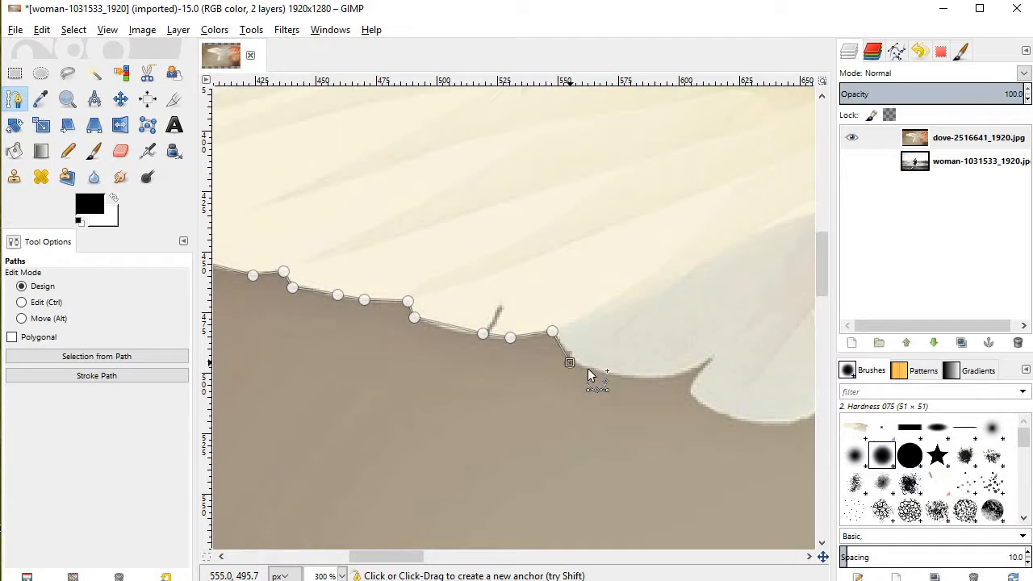
{"action": "left_click", "coordinate": [663, 378]}
{"action": "left_click", "coordinate": [706, 360]}
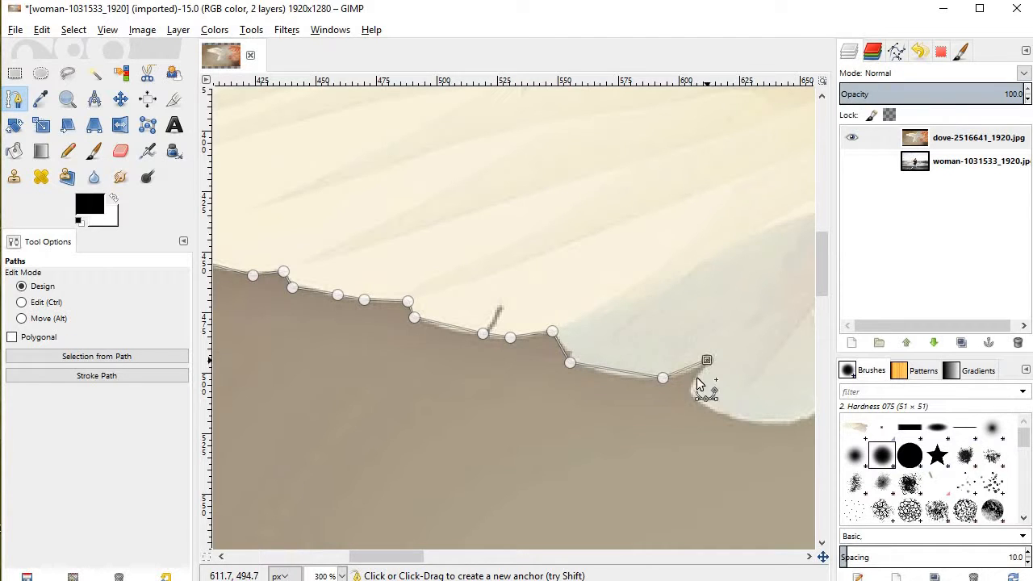
Trace the path around the rounded bluish feather's lower edge and into the following notch.
{"action": "left_click", "coordinate": [688, 392]}
{"action": "left_click", "coordinate": [694, 401]}
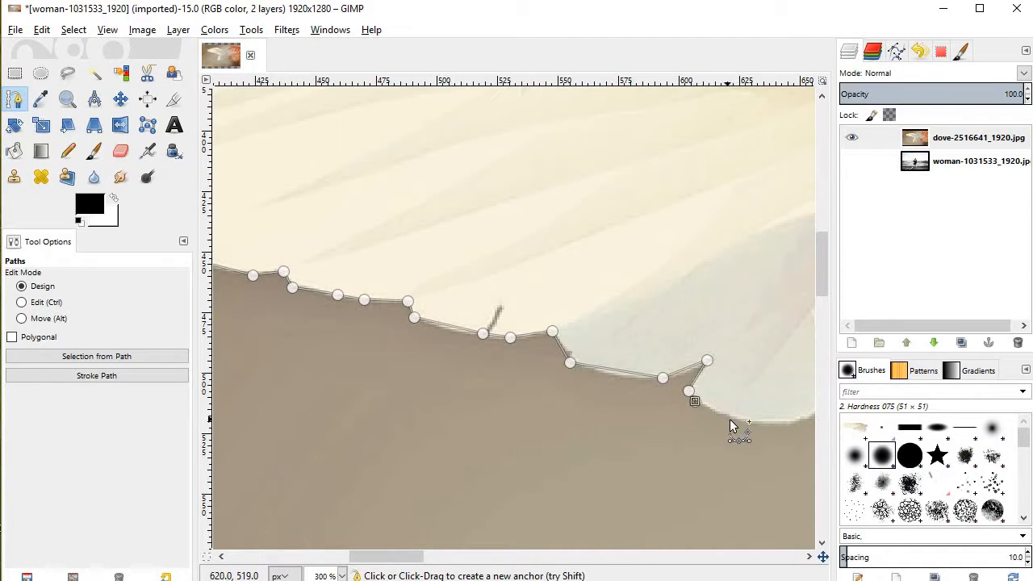
{"action": "left_click", "coordinate": [782, 422]}
{"action": "scroll", "coordinate": [688, 415], "scroll_direction": "right", "scroll_amount": 3}
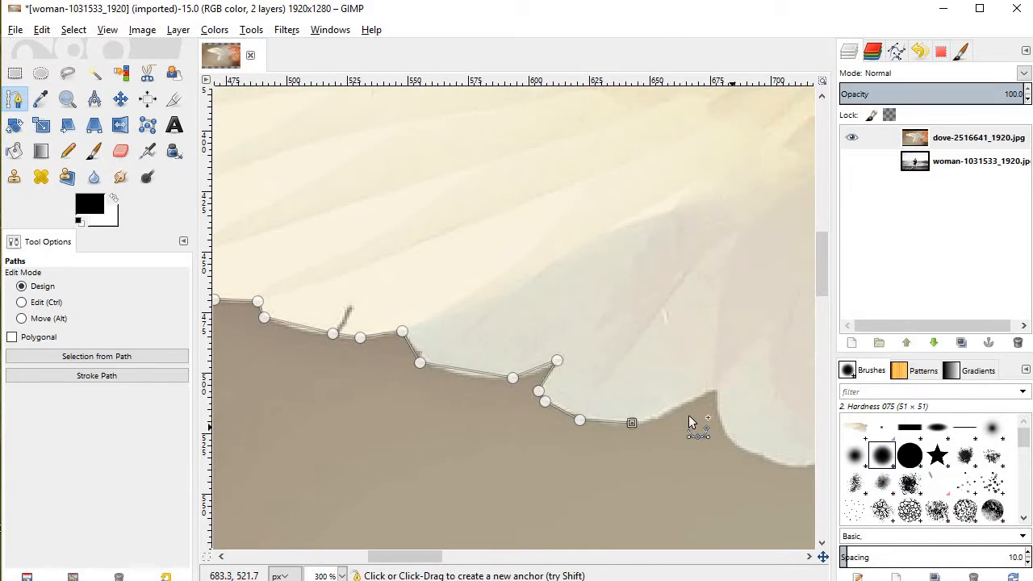
{"action": "left_click", "coordinate": [675, 408]}
{"action": "left_click", "coordinate": [715, 392]}
Add path anchors down and around the next broad feather scallop to the small indentation at its end.
{"action": "left_click", "coordinate": [724, 431]}
{"action": "left_click", "coordinate": [768, 456]}
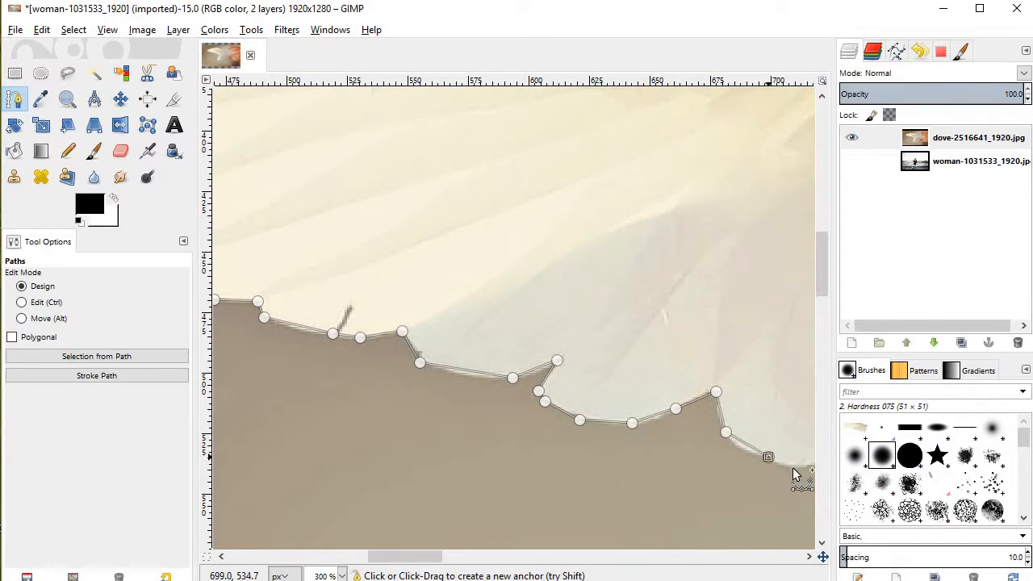
{"action": "left_click", "coordinate": [795, 468]}
{"action": "scroll", "coordinate": [732, 480], "scroll_direction": "right", "scroll_amount": 3}
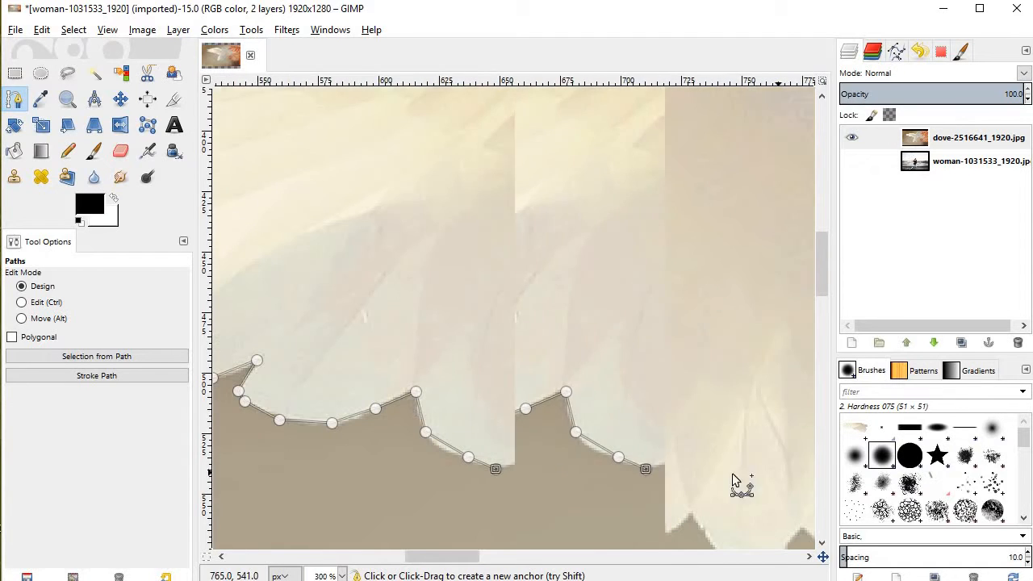
{"action": "left_click", "coordinate": [528, 461]}
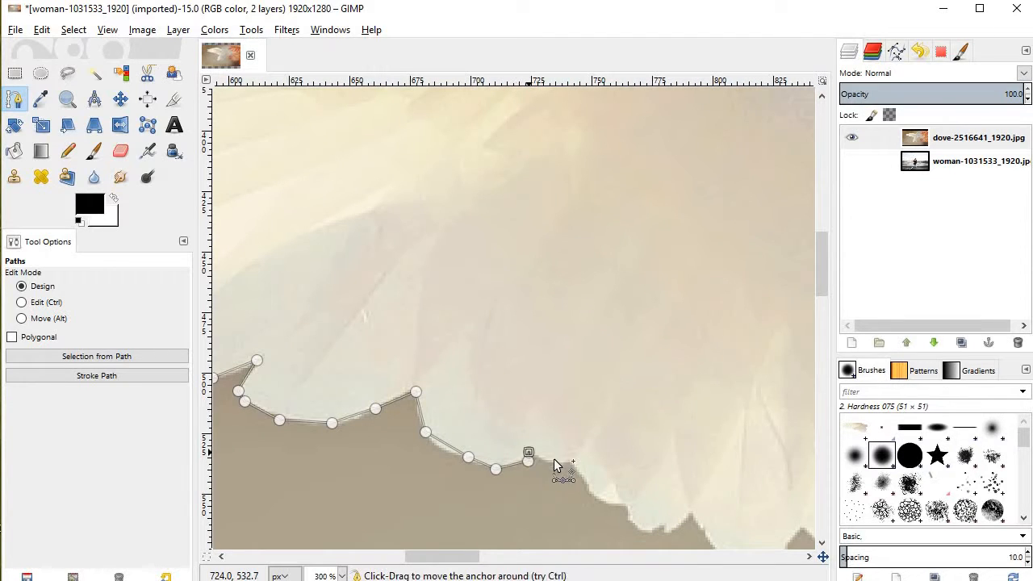
{"action": "left_click", "coordinate": [563, 464]}
{"action": "left_click", "coordinate": [571, 458]}
Follow the small jagged feather tips with closely spaced path anchors up to the next pointed notch.
{"action": "left_click", "coordinate": [593, 497]}
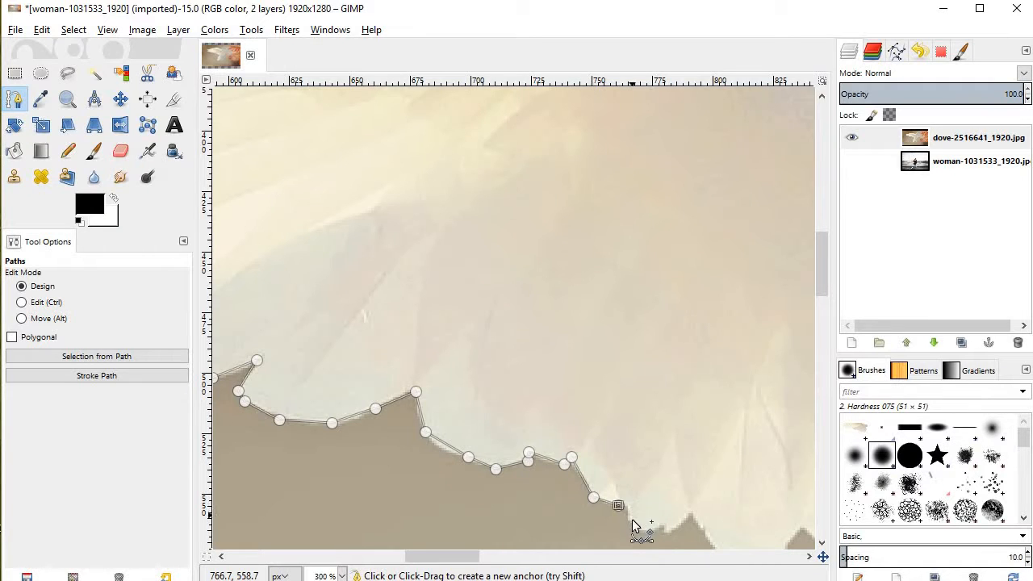
{"action": "left_click", "coordinate": [628, 522]}
{"action": "left_click", "coordinate": [650, 531]}
{"action": "left_click", "coordinate": [661, 522]}
{"action": "left_click", "coordinate": [665, 531]}
{"action": "left_click", "coordinate": [689, 513]}
Trace the path down the next feather's slanted edge and around its rounded tip.
{"action": "scroll", "coordinate": [694, 520], "scroll_direction": "down", "scroll_amount": 3}
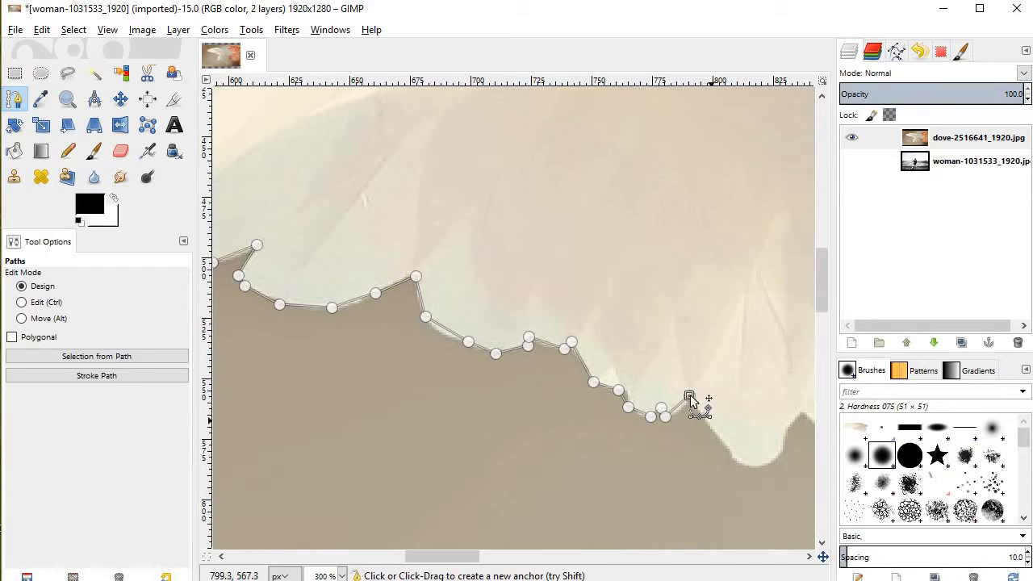
{"action": "left_click", "coordinate": [709, 429]}
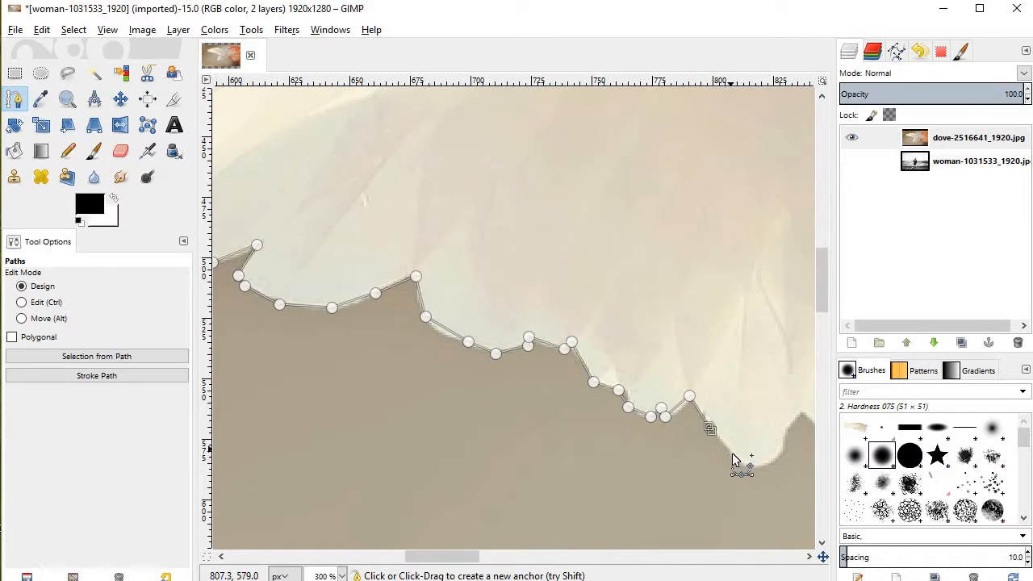
{"action": "left_click", "coordinate": [733, 454]}
{"action": "left_click", "coordinate": [732, 461]}
{"action": "left_click", "coordinate": [752, 465]}
{"action": "left_click", "coordinate": [782, 451]}
Carry the path from the rounded feather tip up to the peak of the deep notch between the feathers.
{"action": "scroll", "coordinate": [774, 452], "scroll_direction": "up", "scroll_amount": 2}
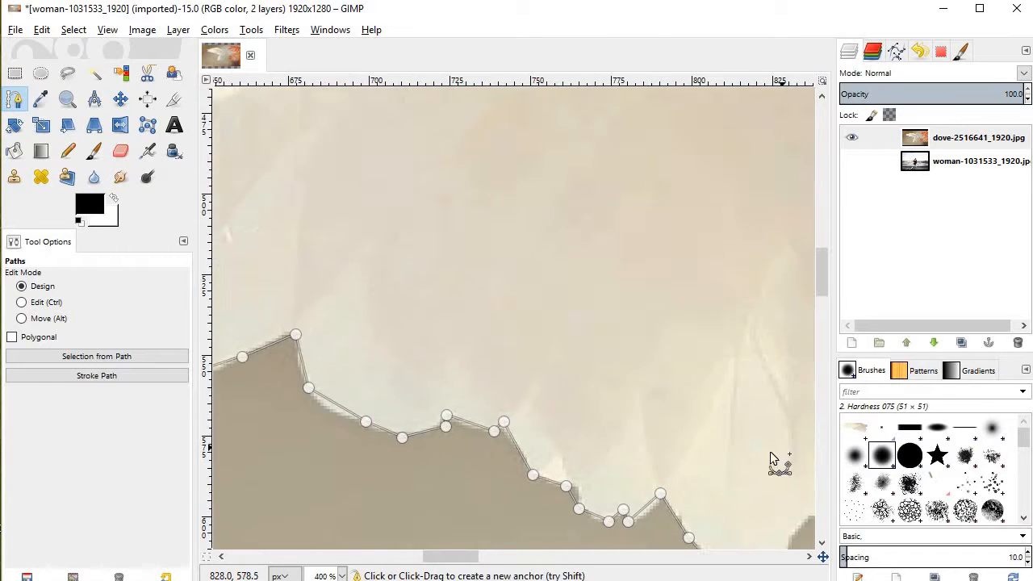
{"action": "scroll", "coordinate": [714, 458], "scroll_direction": "right", "scroll_amount": 1}
{"action": "scroll", "coordinate": [709, 458], "scroll_direction": "down", "scroll_amount": 2}
{"action": "scroll", "coordinate": [666, 404], "scroll_direction": "up", "scroll_amount": 1}
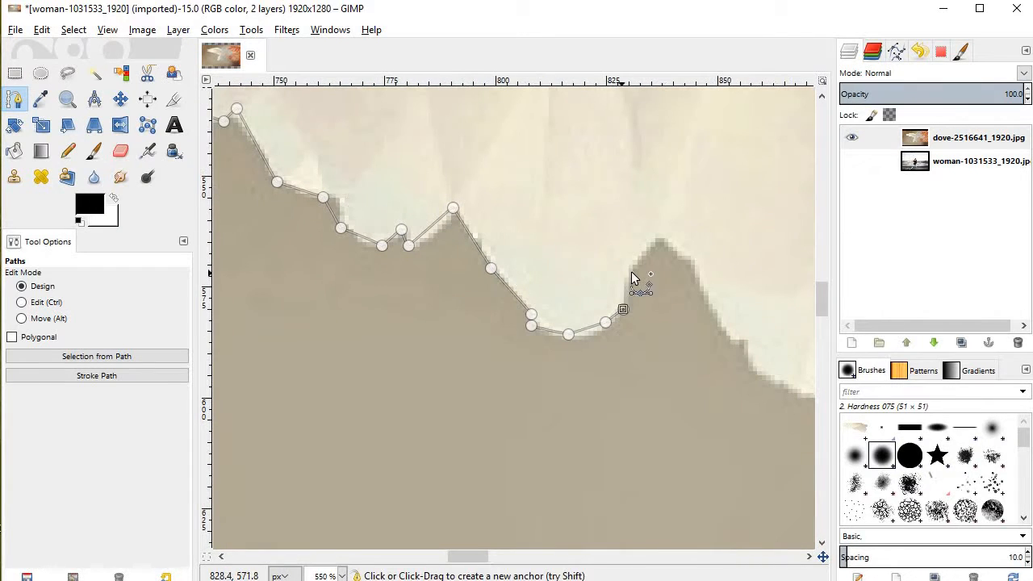
{"action": "left_click", "coordinate": [631, 271]}
{"action": "left_click", "coordinate": [656, 239]}
Trace the path from the notch's peak down the stepped edge of the next feather.
{"action": "left_click", "coordinate": [678, 255]}
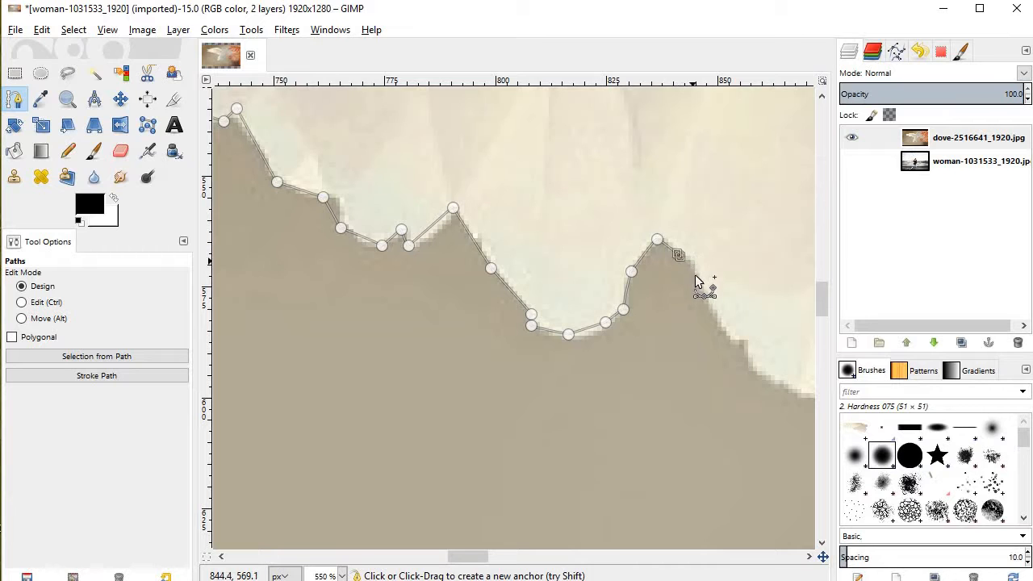
{"action": "left_click", "coordinate": [692, 261]}
{"action": "left_click", "coordinate": [728, 337]}
{"action": "left_click", "coordinate": [743, 341]}
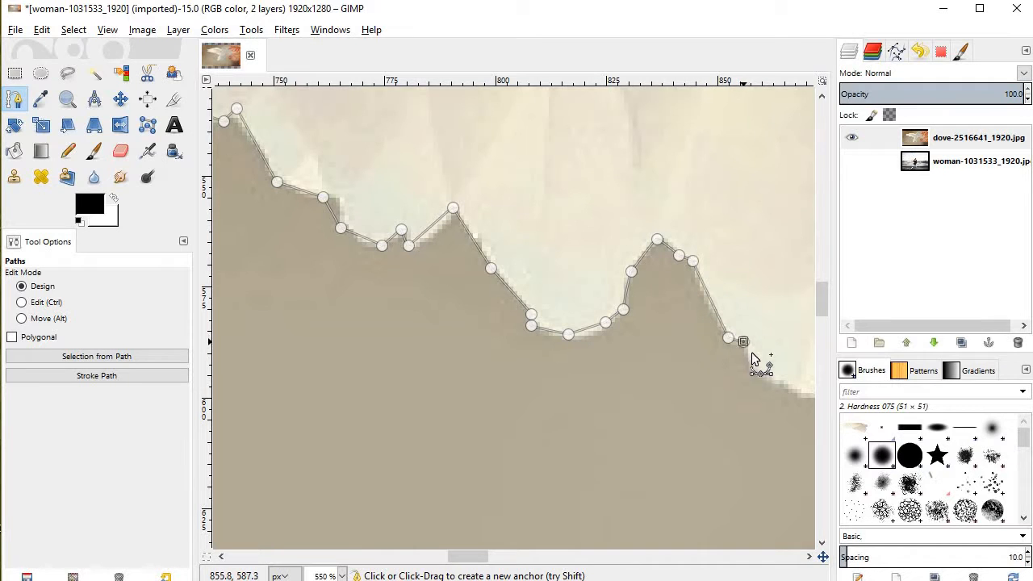
{"action": "left_click", "coordinate": [747, 363]}
{"action": "left_click", "coordinate": [790, 393]}
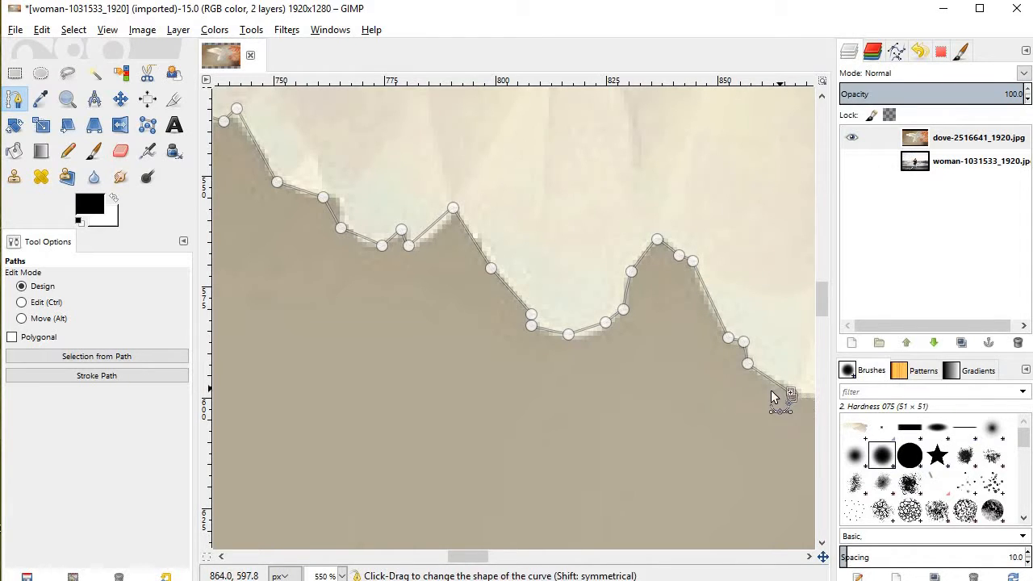
Trace the path around the innermost feather's lower tip to where the wing meets the light edge of the body.
{"action": "scroll", "coordinate": [770, 390], "scroll_direction": "down", "scroll_amount": 3}
{"action": "scroll", "coordinate": [771, 390], "scroll_direction": "right", "scroll_amount": 3}
{"action": "left_click", "coordinate": [705, 293]}
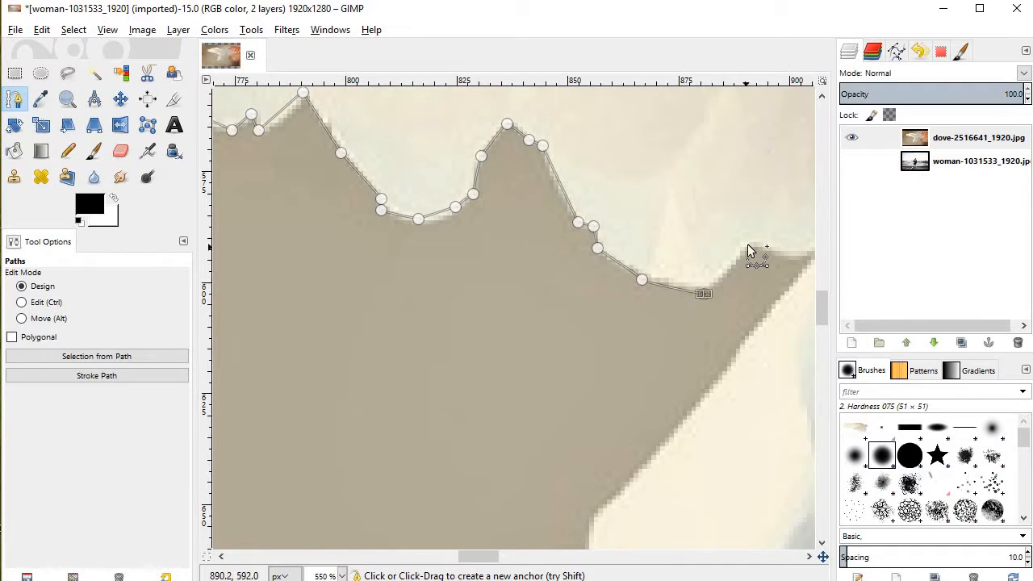
{"action": "left_click", "coordinate": [748, 244]}
{"action": "scroll", "coordinate": [755, 255], "scroll_direction": "right", "scroll_amount": 3}
{"action": "left_click", "coordinate": [647, 261]}
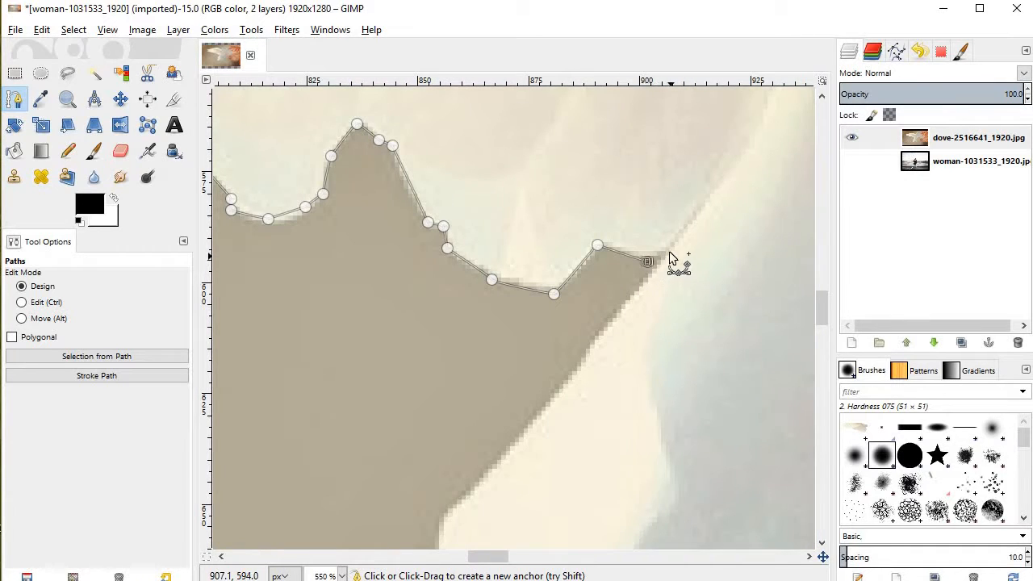
Continue the path up the wing's inner edge, along the light strip of the body to that strip's upper end.
{"action": "left_click", "coordinate": [667, 247]}
{"action": "left_click", "coordinate": [690, 208]}
{"action": "scroll", "coordinate": [692, 208], "scroll_direction": "down", "scroll_amount": 1}
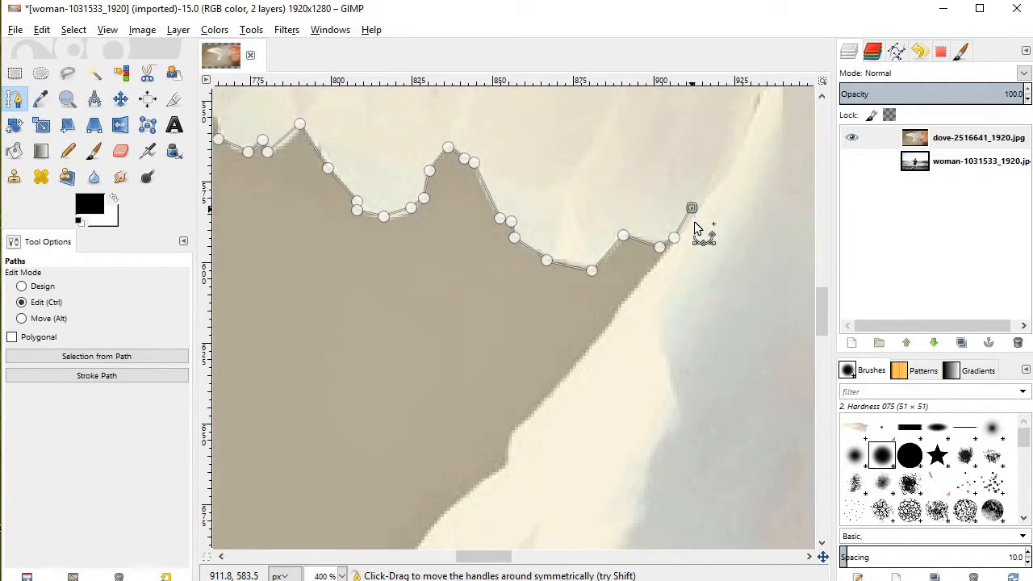
{"action": "scroll", "coordinate": [707, 230], "scroll_direction": "up", "scroll_amount": 3}
{"action": "scroll", "coordinate": [705, 241], "scroll_direction": "down", "scroll_amount": 2}
{"action": "scroll", "coordinate": [703, 246], "scroll_direction": "down", "scroll_amount": 1}
{"action": "scroll", "coordinate": [714, 274], "scroll_direction": "up", "scroll_amount": 3}
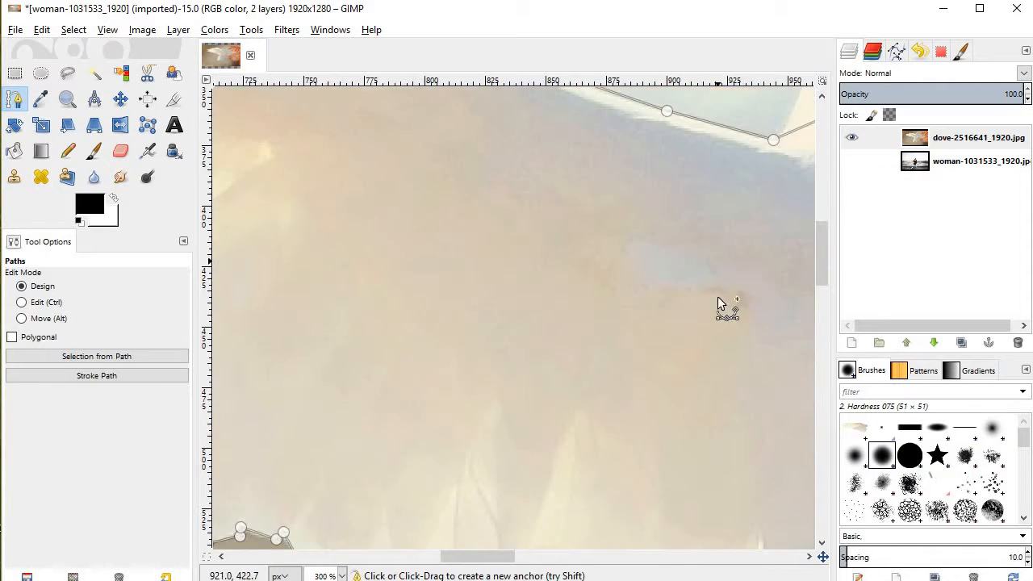
{"action": "scroll", "coordinate": [710, 307], "scroll_direction": "down", "scroll_amount": 2}
{"action": "scroll", "coordinate": [694, 315], "scroll_direction": "right", "scroll_amount": 3}
{"action": "scroll", "coordinate": [614, 310], "scroll_direction": "down", "scroll_amount": 2}
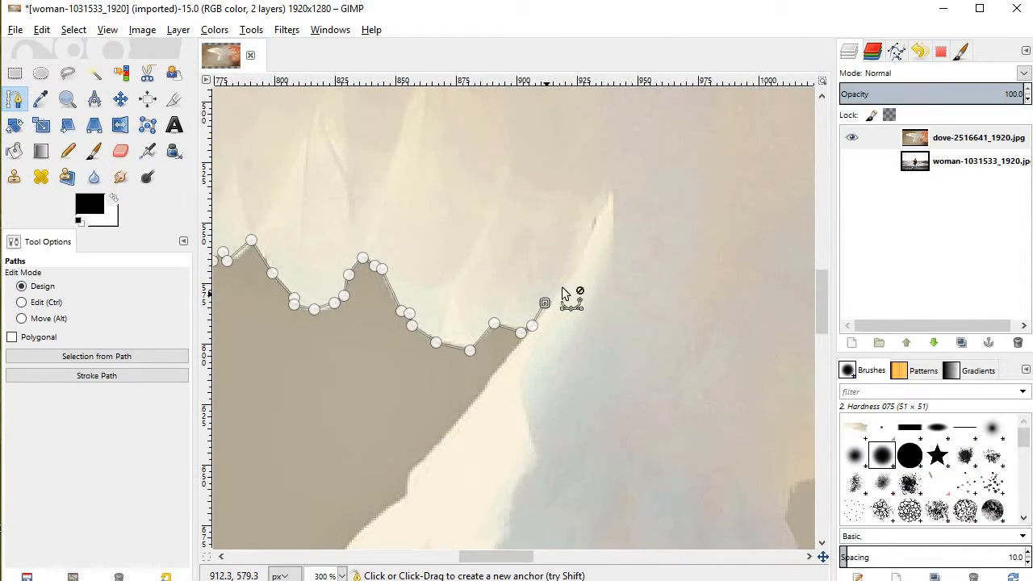
{"action": "scroll", "coordinate": [569, 282], "scroll_direction": "up", "scroll_amount": 1}
{"action": "left_click", "coordinate": [586, 257]}
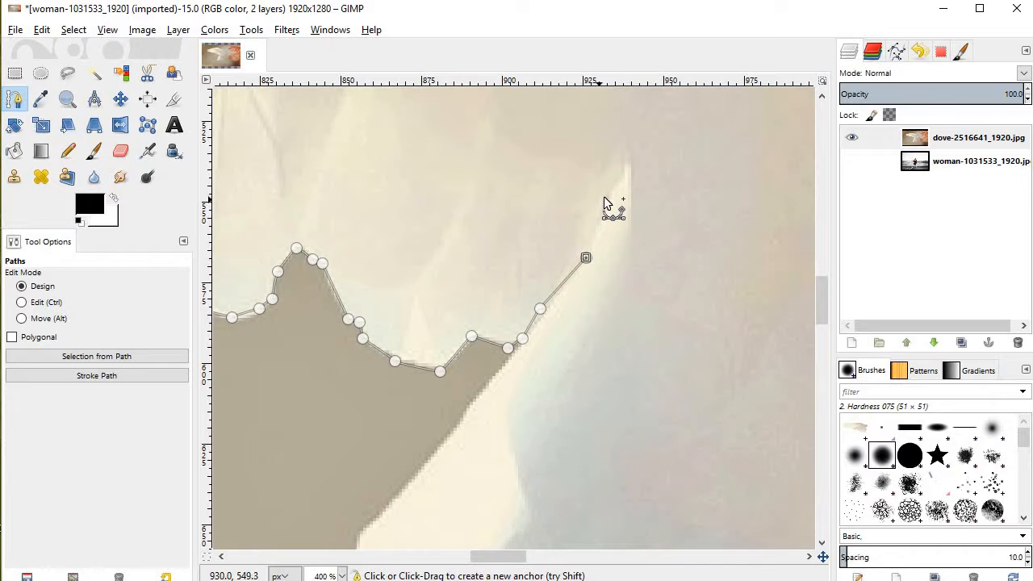
{"action": "left_click", "coordinate": [603, 196]}
{"action": "left_click", "coordinate": [615, 167]}
{"action": "left_click", "coordinate": [621, 140]}
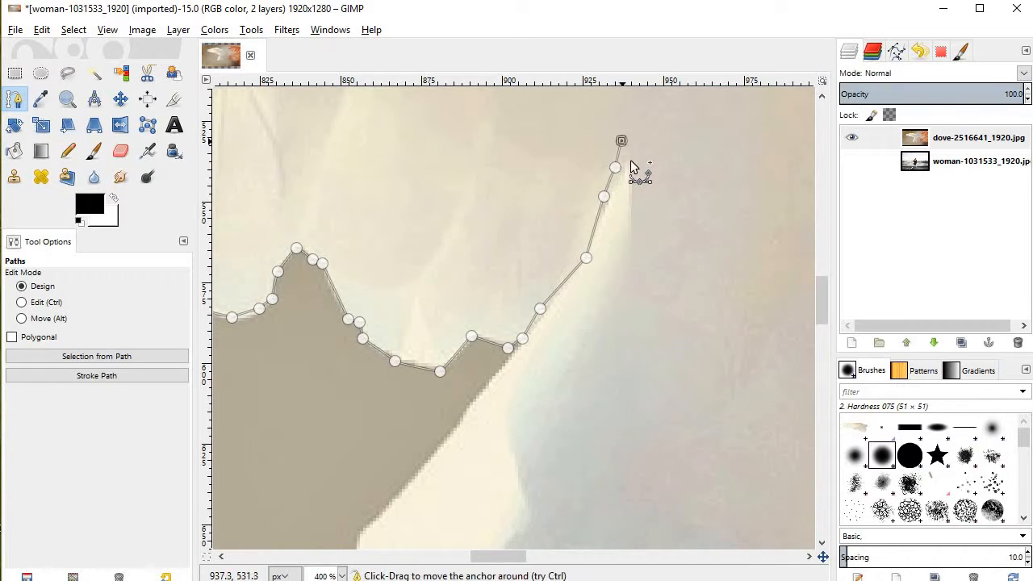
Extend the path up across the plumage between wing and body to the edge of the small bluish patch.
{"action": "scroll", "coordinate": [632, 167], "scroll_direction": "down", "scroll_amount": 4}
{"action": "scroll", "coordinate": [661, 283], "scroll_direction": "up", "scroll_amount": 3}
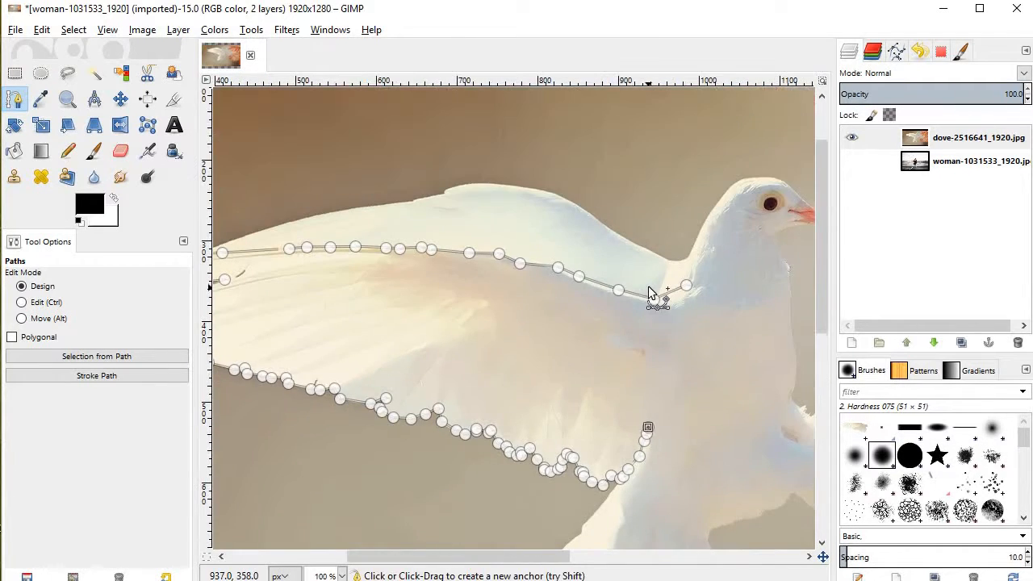
{"action": "scroll", "coordinate": [650, 288], "scroll_direction": "down", "scroll_amount": 3}
{"action": "scroll", "coordinate": [662, 293], "scroll_direction": "up", "scroll_amount": 1}
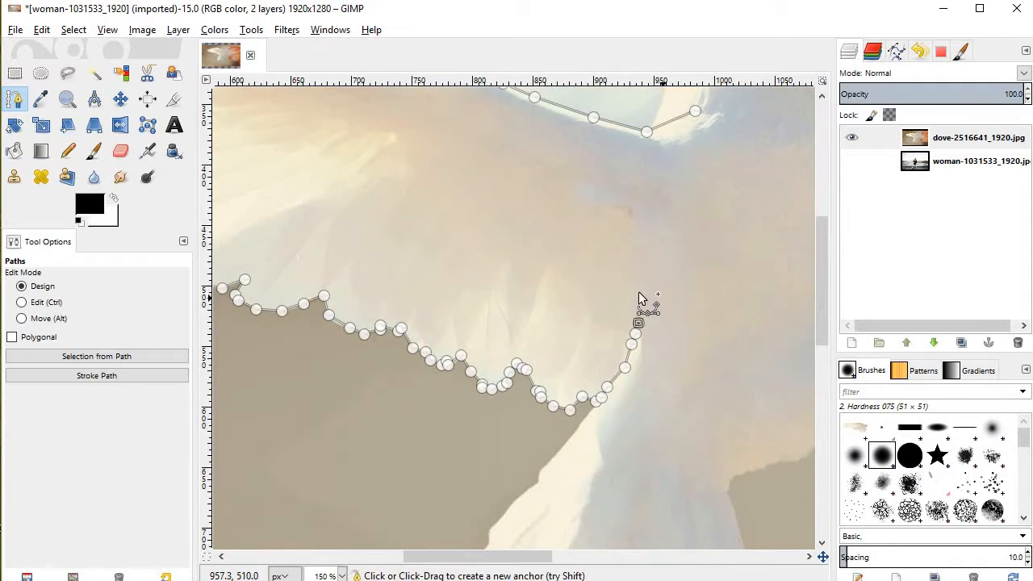
{"action": "scroll", "coordinate": [638, 291], "scroll_direction": "right", "scroll_amount": 3}
{"action": "scroll", "coordinate": [509, 292], "scroll_direction": "up", "scroll_amount": 1}
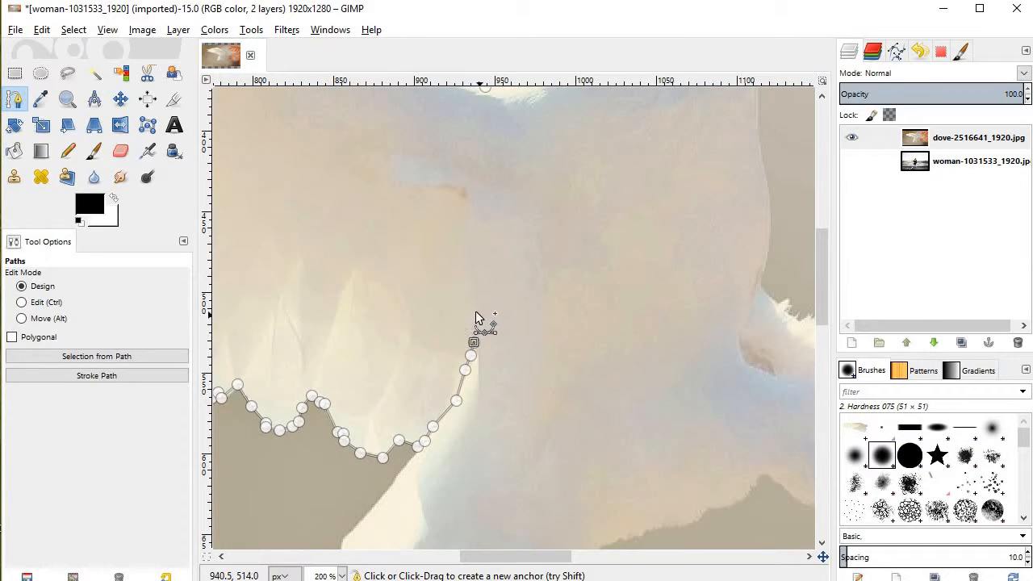
{"action": "left_click", "coordinate": [482, 301]}
{"action": "left_click", "coordinate": [474, 258]}
{"action": "left_click", "coordinate": [447, 183]}
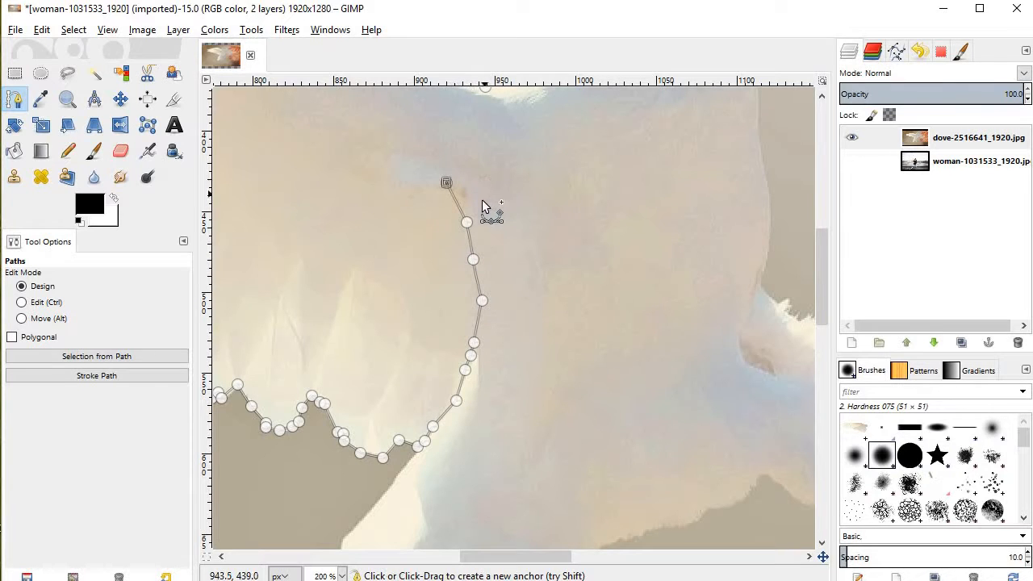
Curve the path from the bluish patch toward the neck and close it at its starting anchor.
{"action": "left_click", "coordinate": [481, 200]}
{"action": "left_click", "coordinate": [512, 191]}
{"action": "left_click", "coordinate": [526, 166]}
{"action": "scroll", "coordinate": [543, 194], "scroll_direction": "up", "scroll_amount": 5}
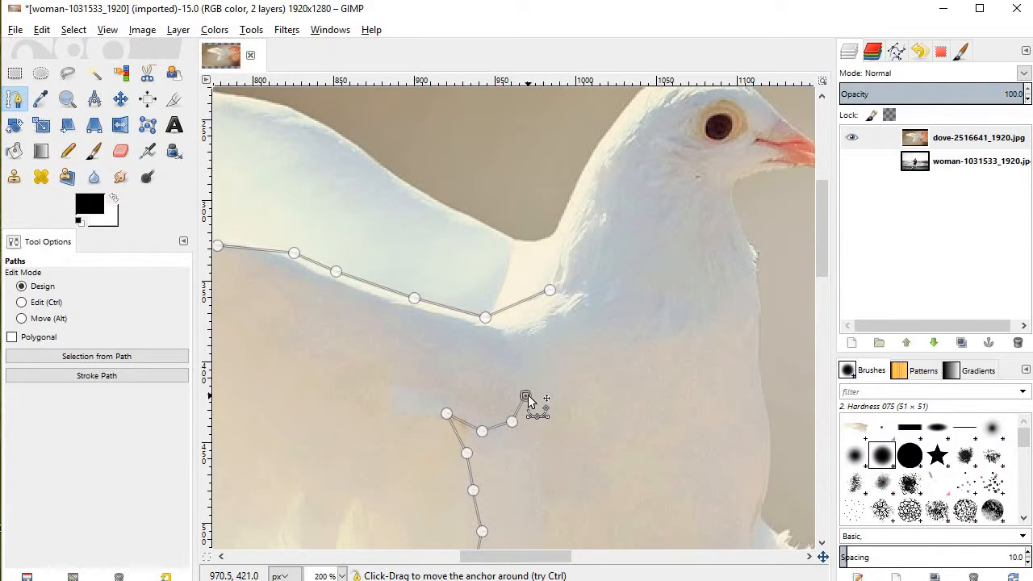
{"action": "scroll", "coordinate": [578, 368], "scroll_direction": "up", "scroll_amount": 1}
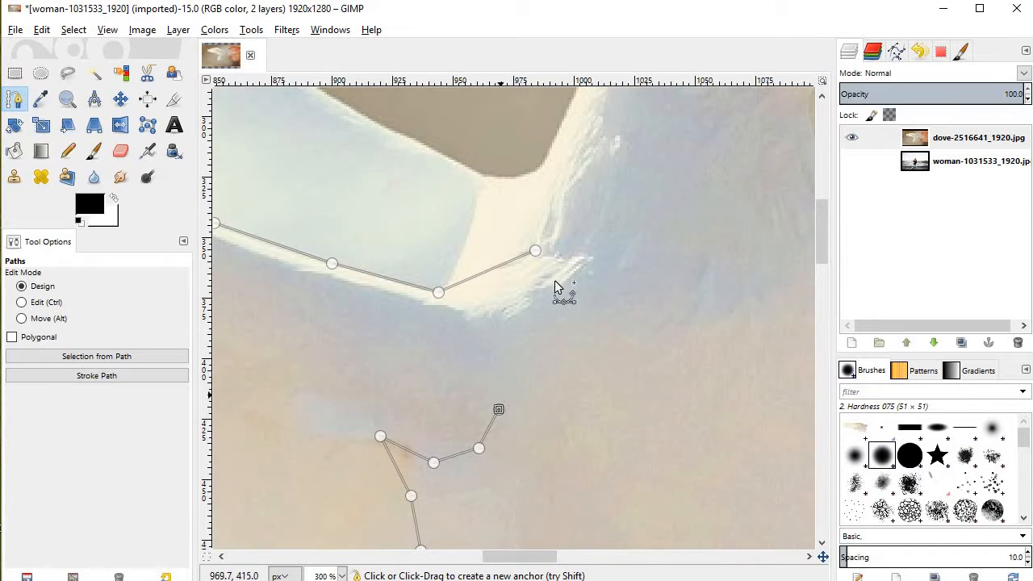
{"action": "left_click", "coordinate": [535, 251], "text": "ctrl"}
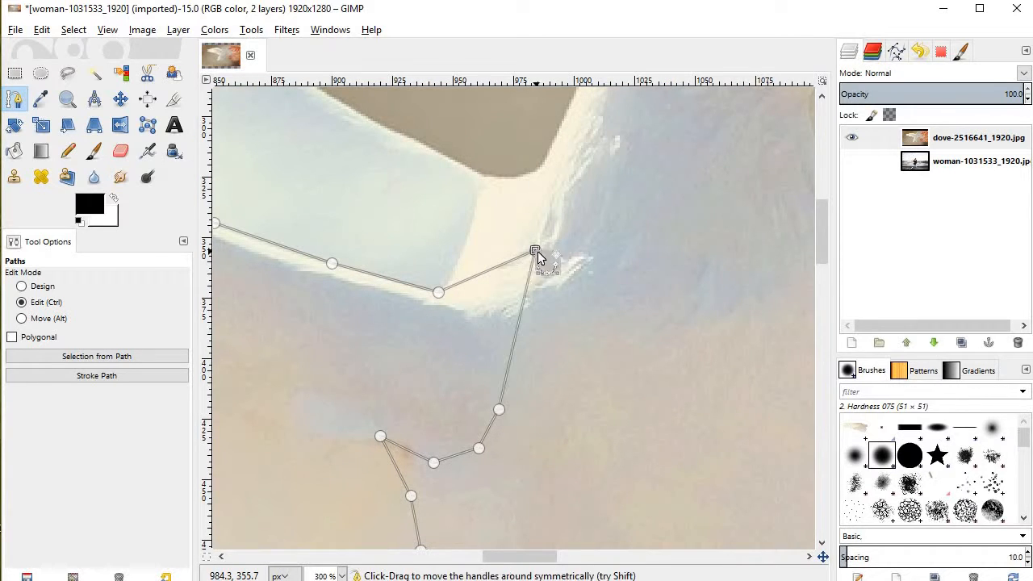
{"action": "scroll", "coordinate": [547, 283], "scroll_direction": "left", "scroll_amount": 3}
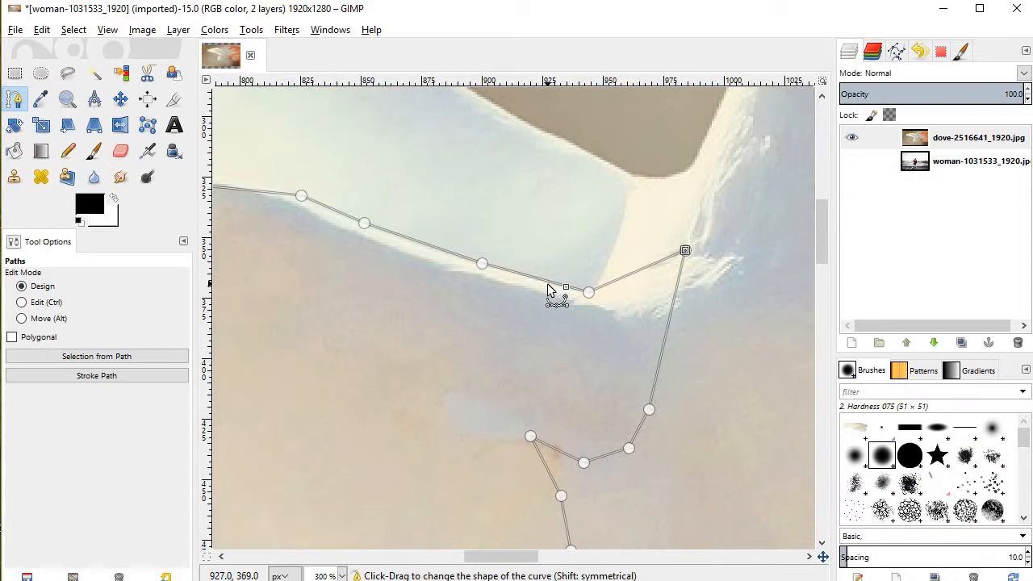
{"action": "scroll", "coordinate": [548, 283], "scroll_direction": "down", "scroll_amount": 2}
{"action": "scroll", "coordinate": [548, 283], "scroll_direction": "down", "scroll_amount": 2}
{"action": "scroll", "coordinate": [553, 290], "scroll_direction": "up", "scroll_amount": 3}
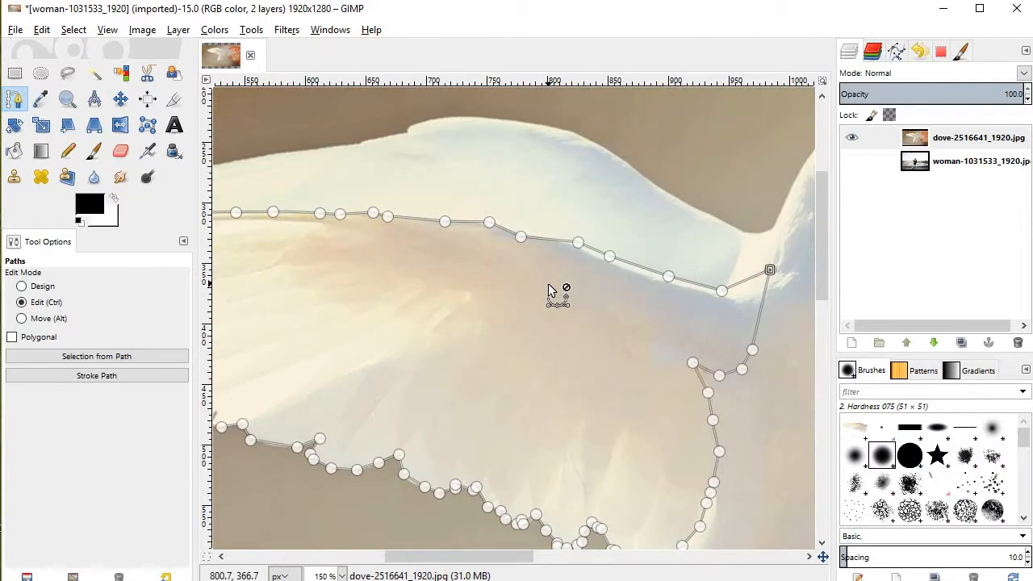
Move the four path anchors along the wing's upper edge nearest the neck down onto the shadow line below the light strip.
{"action": "scroll", "coordinate": [630, 298], "scroll_direction": "down", "scroll_amount": 1}
{"action": "scroll", "coordinate": [630, 300], "scroll_direction": "up", "scroll_amount": 1}
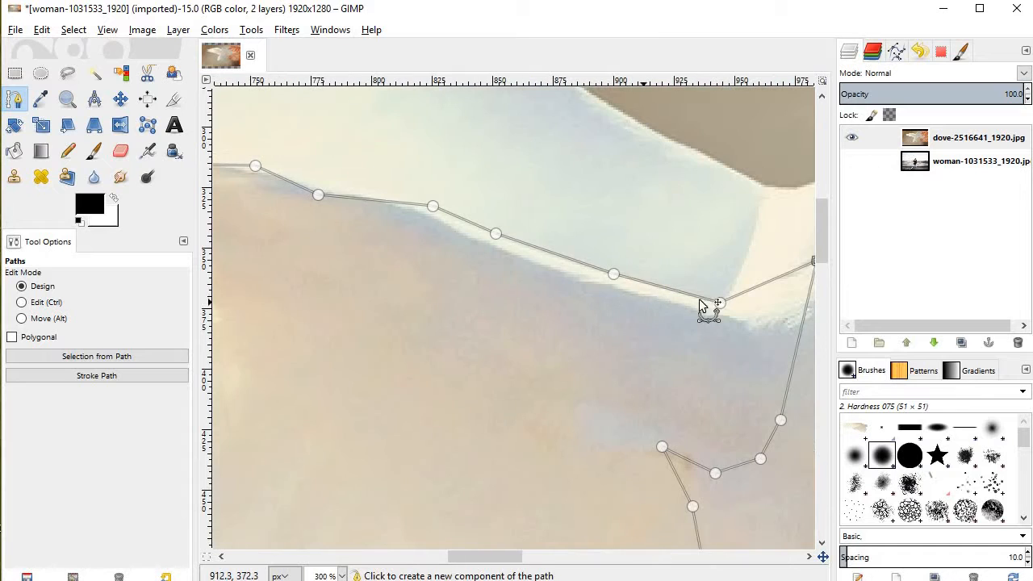
{"action": "mouse_move", "coordinate": [721, 305]}
{"action": "left_mouse_down"}
{"action": "mouse_move", "coordinate": [738, 302]}
{"action": "mouse_move", "coordinate": [731, 297]}
{"action": "left_mouse_up"}
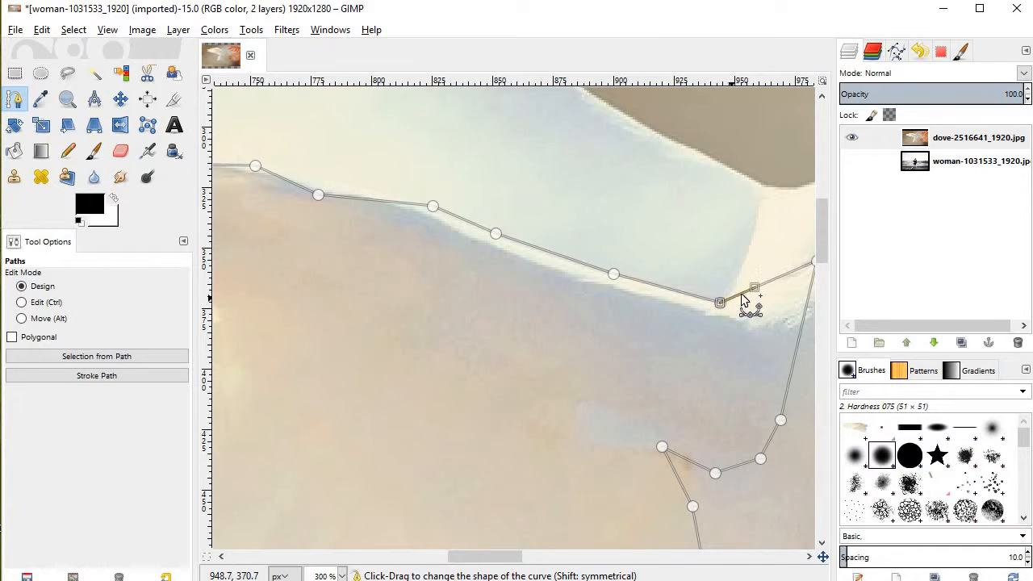
{"action": "key", "text": "ctrl+z"}
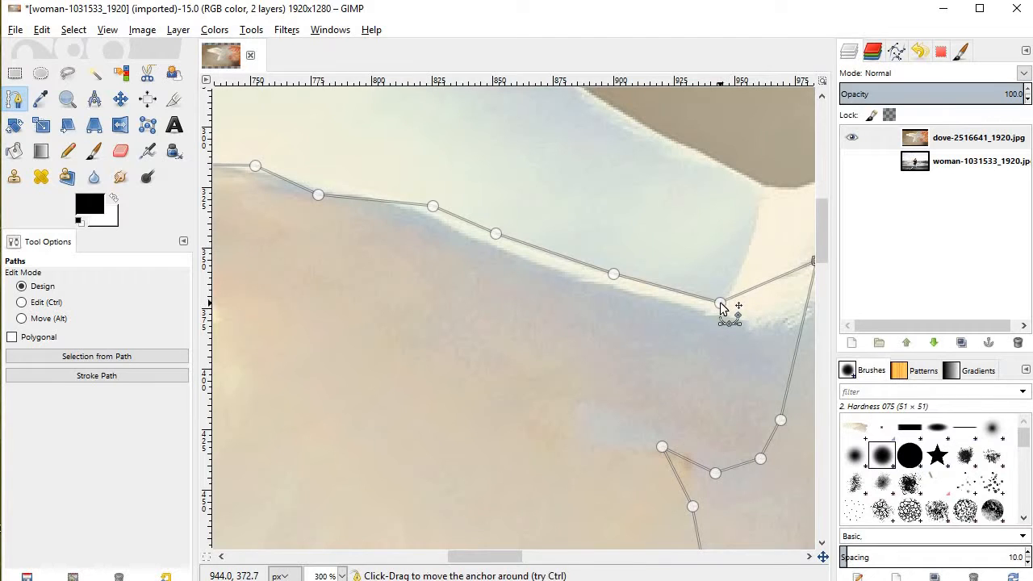
{"action": "left_click_drag", "start_coordinate": [720, 304], "coordinate": [718, 317]}
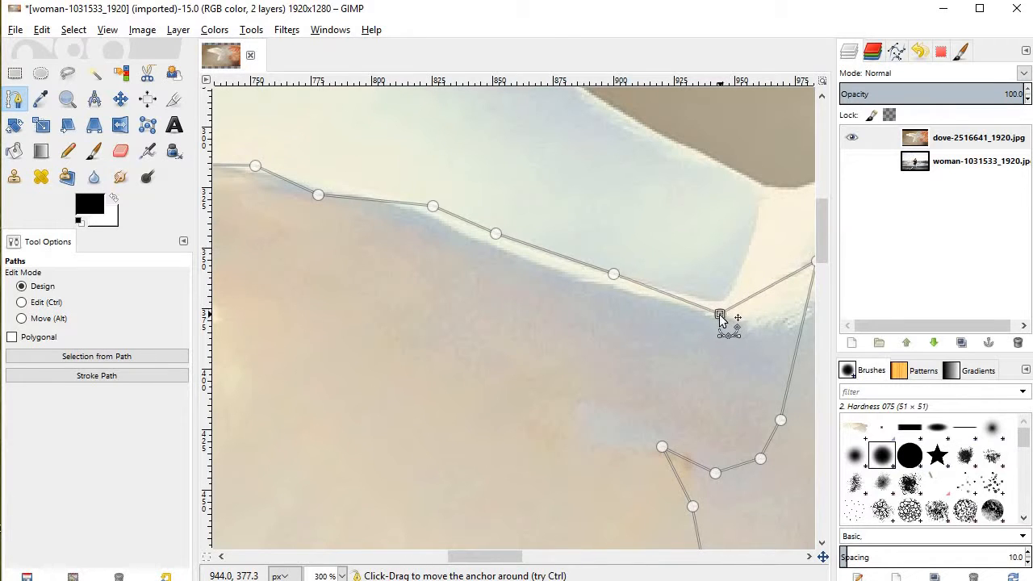
{"action": "left_click_drag", "start_coordinate": [613, 275], "coordinate": [610, 288]}
{"action": "left_click_drag", "start_coordinate": [495, 235], "coordinate": [493, 247]}
{"action": "left_click_drag", "start_coordinate": [432, 206], "coordinate": [428, 216]}
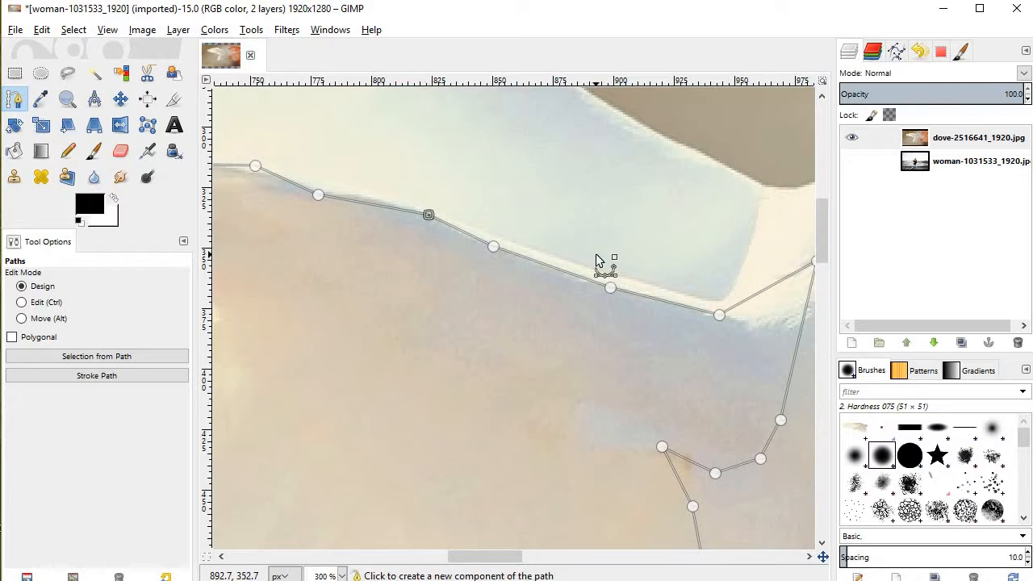
Shift the anchor farther along the wing's upper edge slightly down and outward onto the shadow line, and check the whole path.
{"action": "scroll", "coordinate": [596, 253], "scroll_direction": "up", "scroll_amount": 3}
{"action": "scroll", "coordinate": [596, 253], "scroll_direction": "left", "scroll_amount": 4}
{"action": "scroll", "coordinate": [596, 253], "scroll_direction": "left", "scroll_amount": 5}
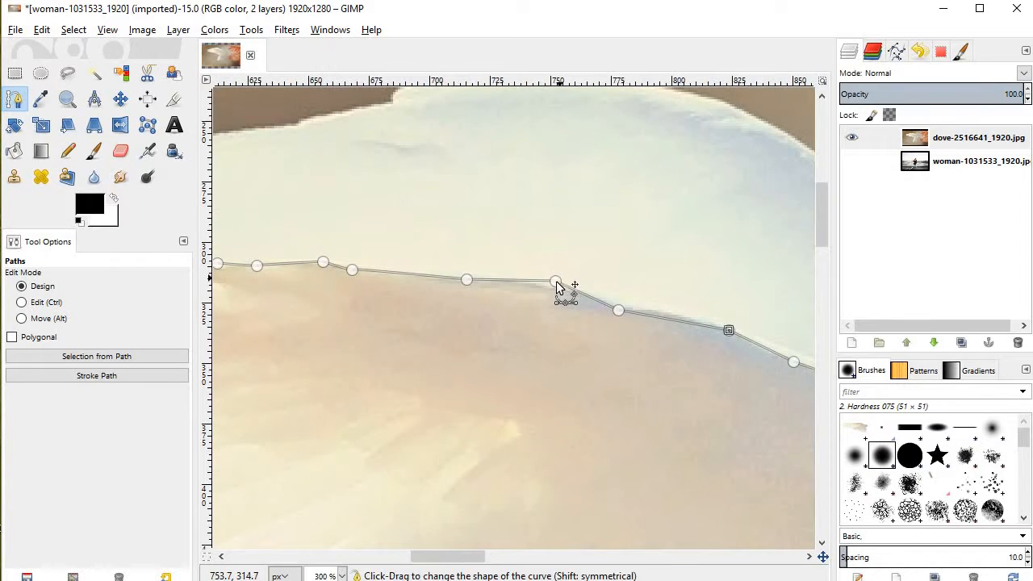
{"action": "left_click_drag", "start_coordinate": [545, 277], "coordinate": [541, 282]}
{"action": "scroll", "coordinate": [444, 277], "scroll_direction": "left", "scroll_amount": 15}
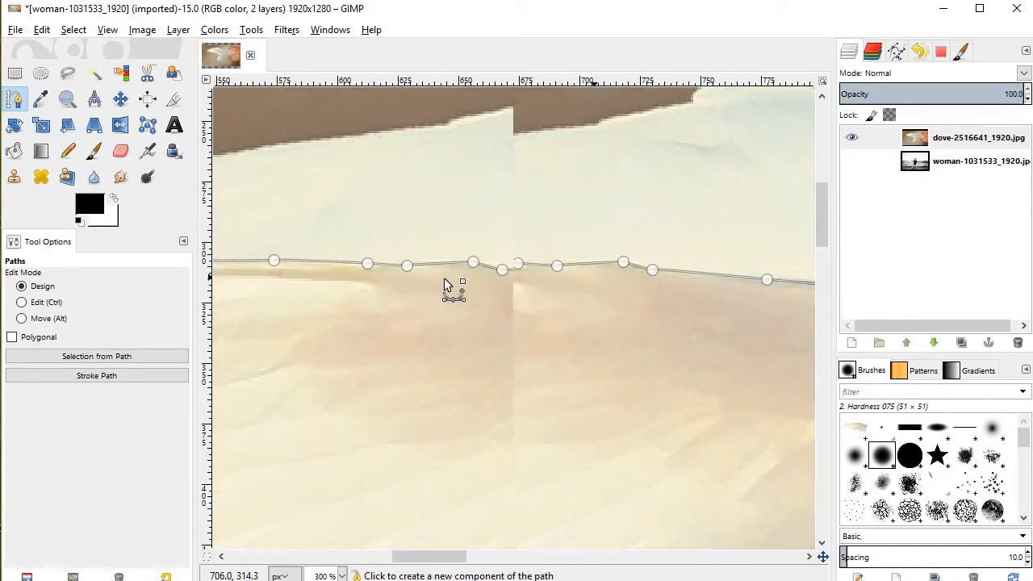
{"action": "scroll", "coordinate": [472, 282], "scroll_direction": "down", "scroll_amount": 4}
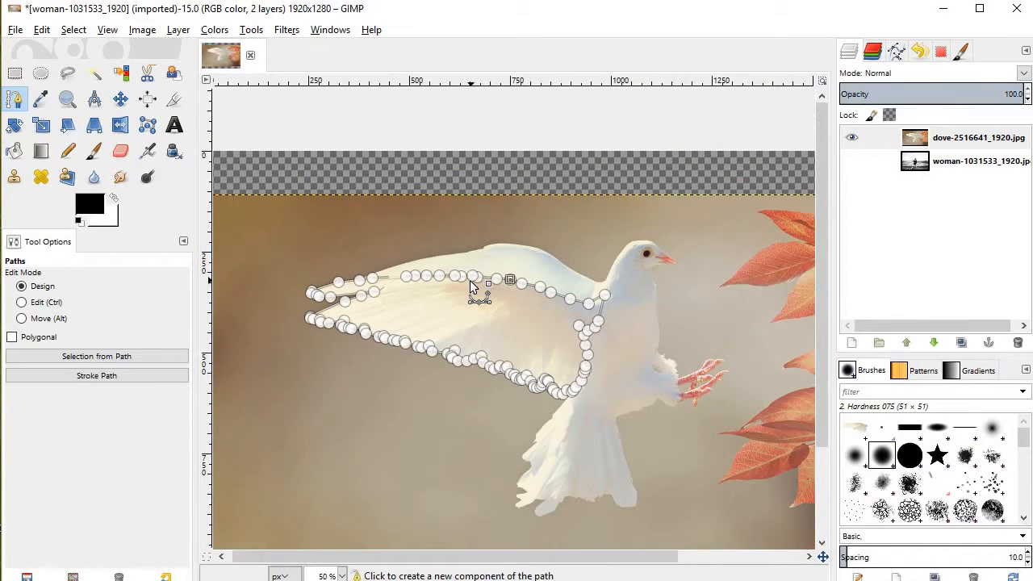
{"action": "scroll", "coordinate": [470, 280], "scroll_direction": "down", "scroll_amount": 1}
{"action": "scroll", "coordinate": [470, 280], "scroll_direction": "up", "scroll_amount": 1}
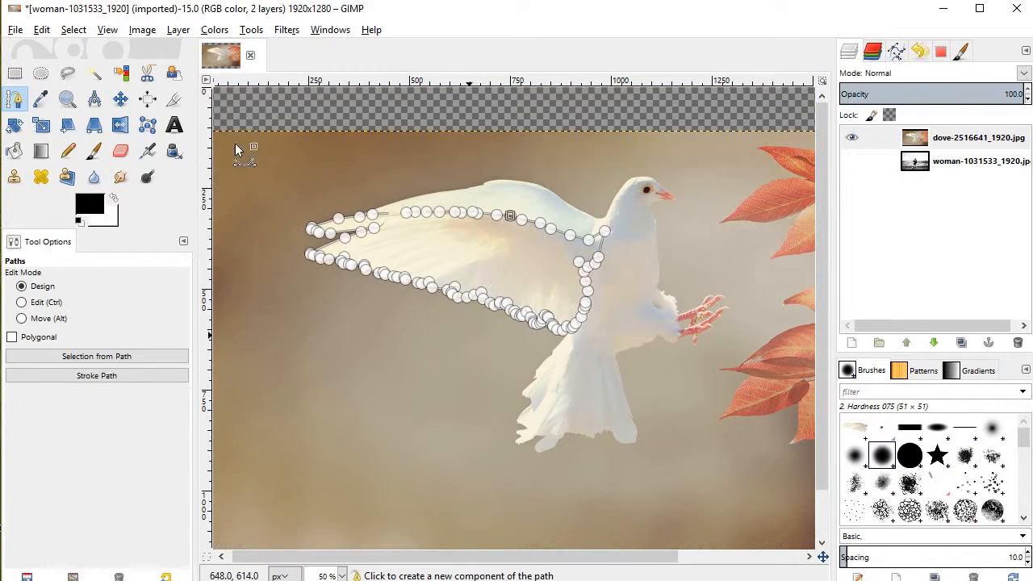
Convert the wing path to a selection, invert it and delete the rest of the dove photo around the wing.
{"action": "left_click", "coordinate": [66, 30]}
{"action": "left_click", "coordinate": [88, 145]}
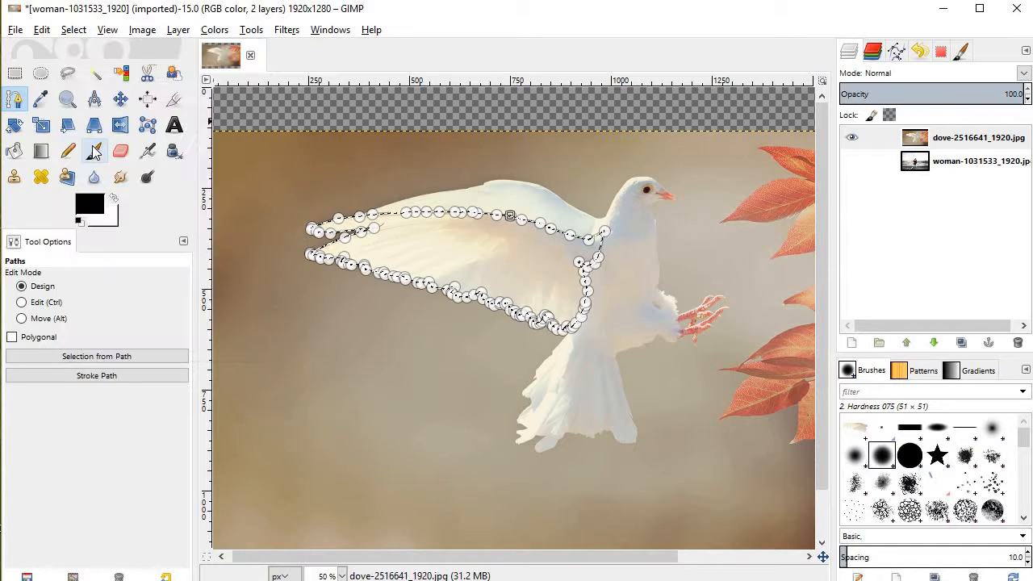
{"action": "left_click", "coordinate": [74, 30]}
{"action": "left_click", "coordinate": [96, 88]}
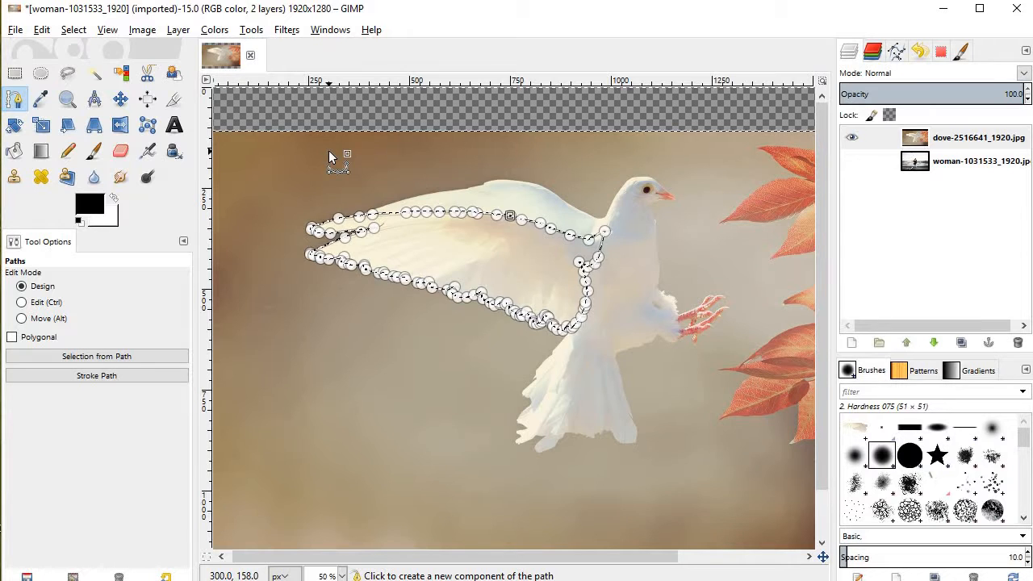
{"action": "key", "text": "Delete"}
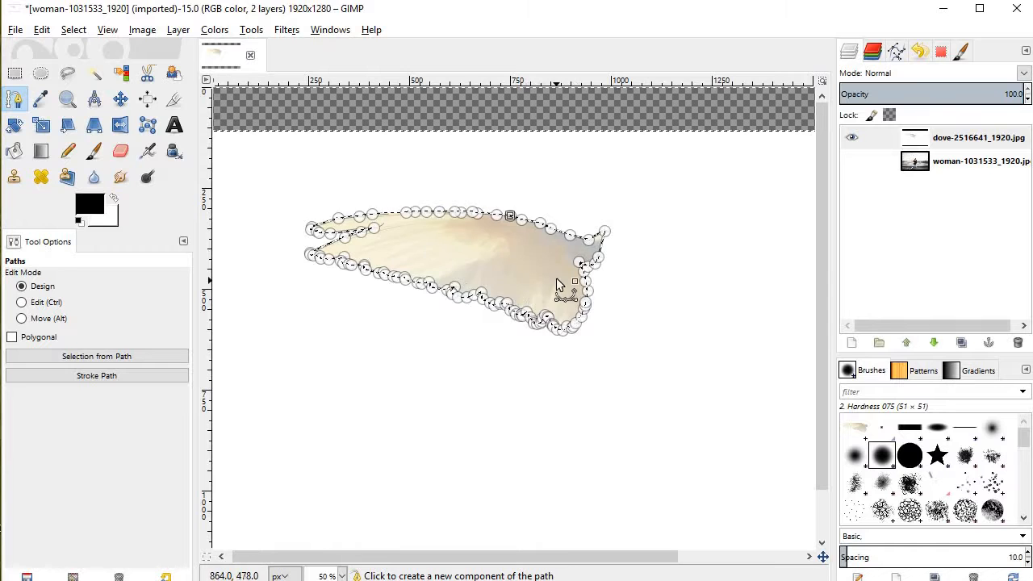
Select the wing from its path again and copy and paste it over a new empty layer.
{"action": "left_click", "coordinate": [70, 33]}
{"action": "left_click", "coordinate": [103, 149]}
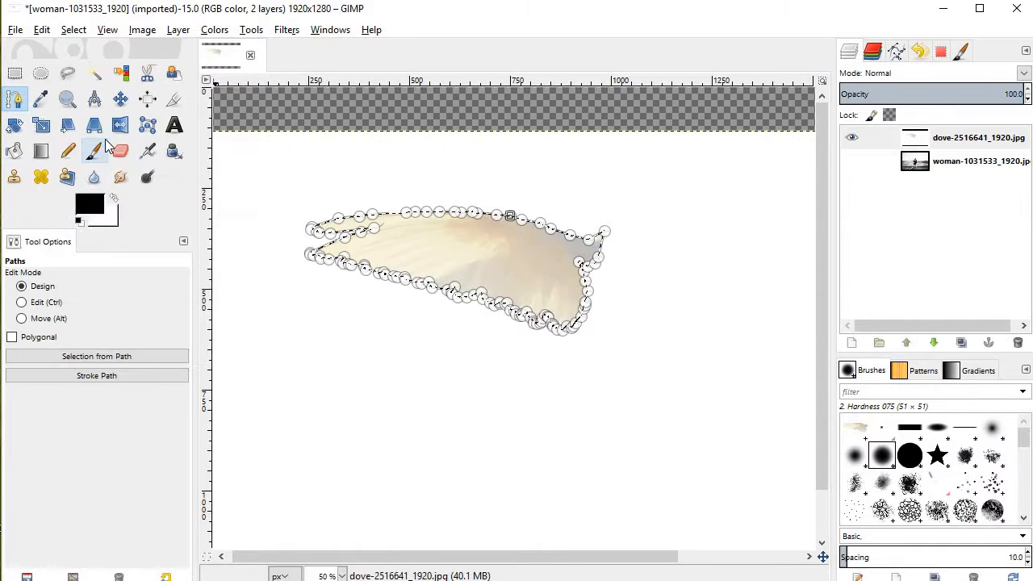
{"action": "key", "text": "ctrl+c"}
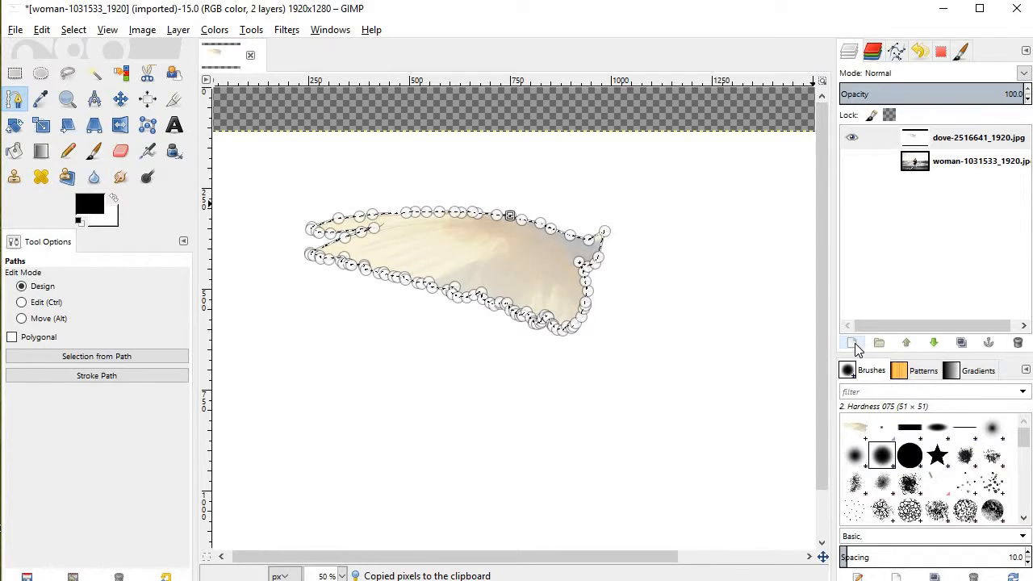
{"action": "left_click", "coordinate": [853, 342]}
{"action": "left_click", "coordinate": [520, 406]}
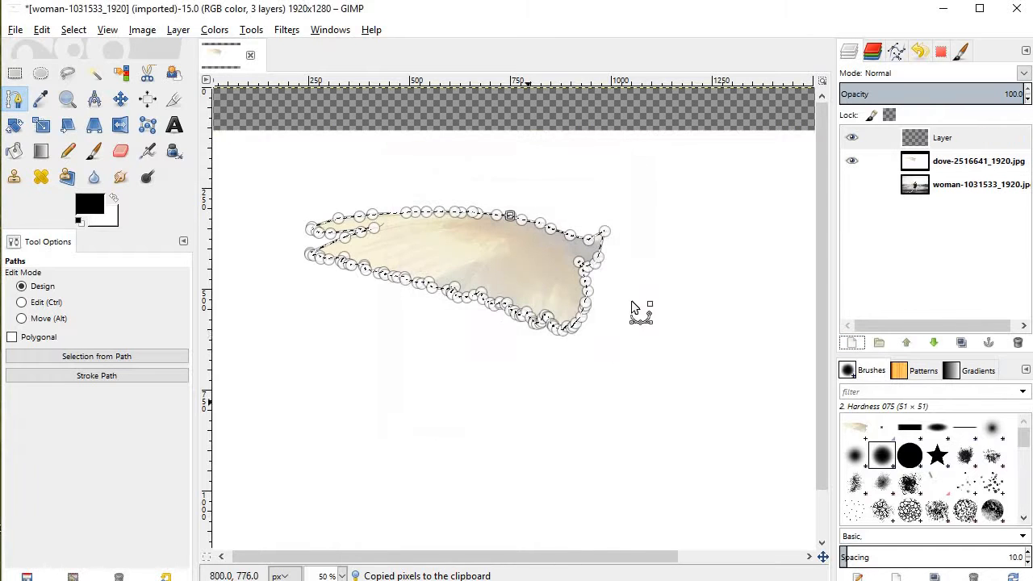
{"action": "key", "text": "ctrl+v"}
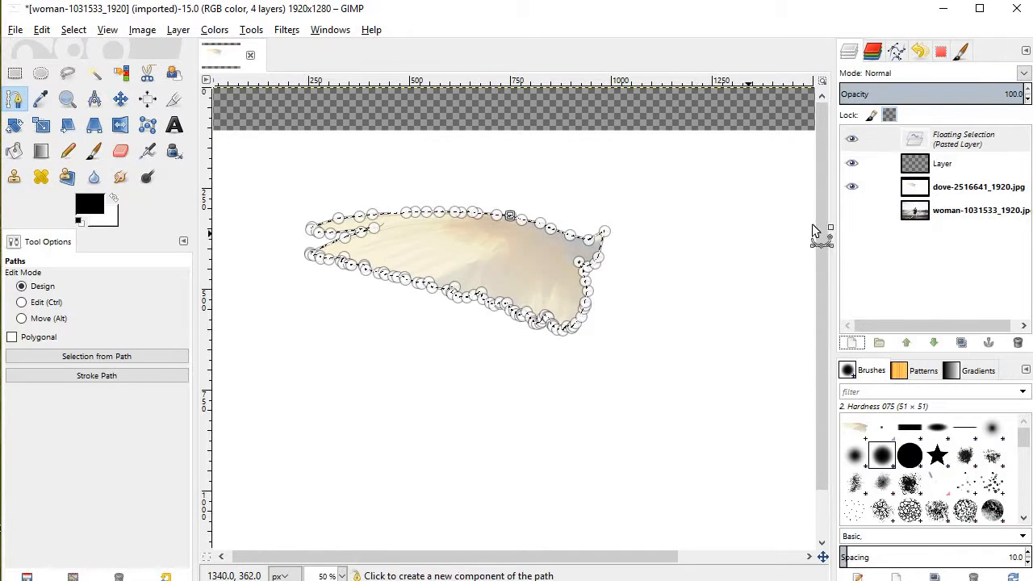
Hide the dove photo's layer and show the woman photo's layer behind the pasted wing, keeping the wing selected.
{"action": "left_click", "coordinate": [854, 187]}
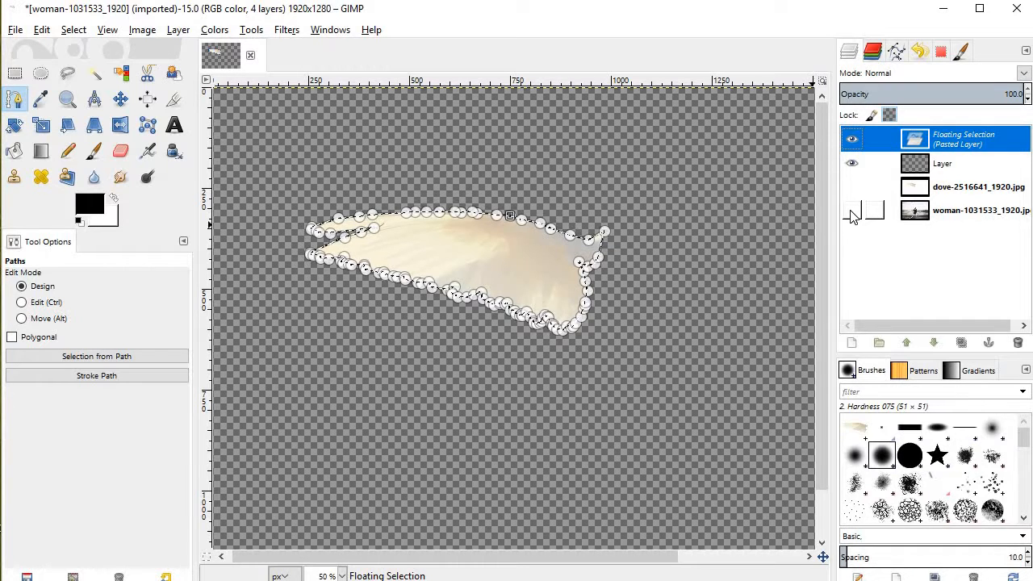
{"action": "left_click", "coordinate": [852, 212]}
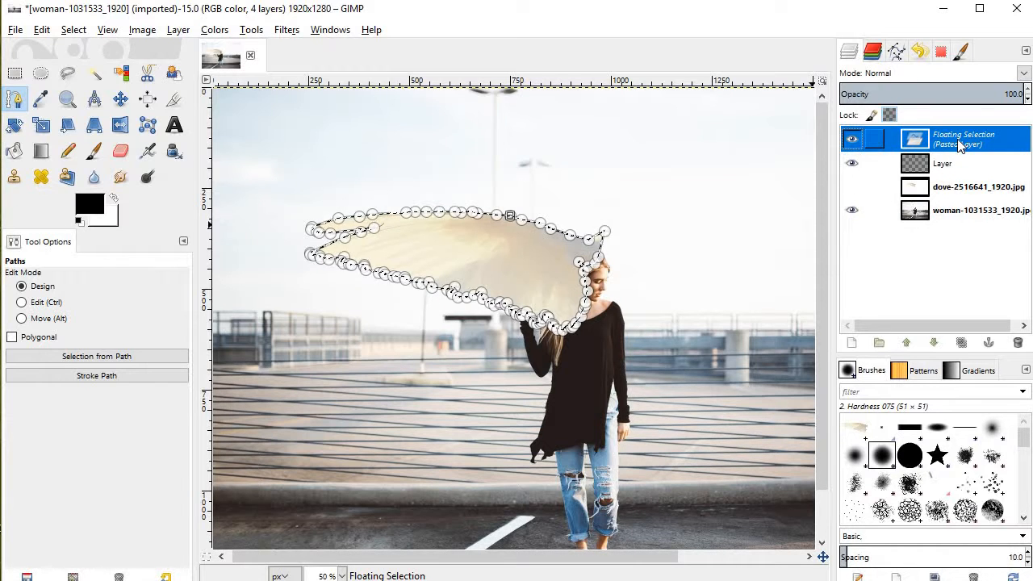
{"action": "left_click", "coordinate": [73, 29]}
{"action": "left_click", "coordinate": [112, 145]}
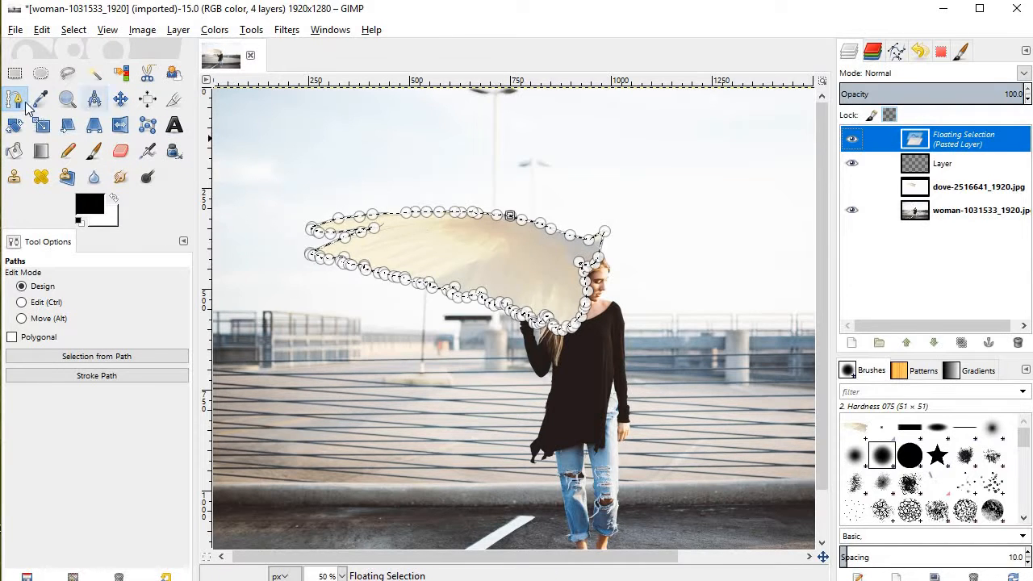
Rotate the pasted wing clockwise by 31.44 degrees so that it rises from the woman's shoulder.
{"action": "left_click", "coordinate": [14, 125]}
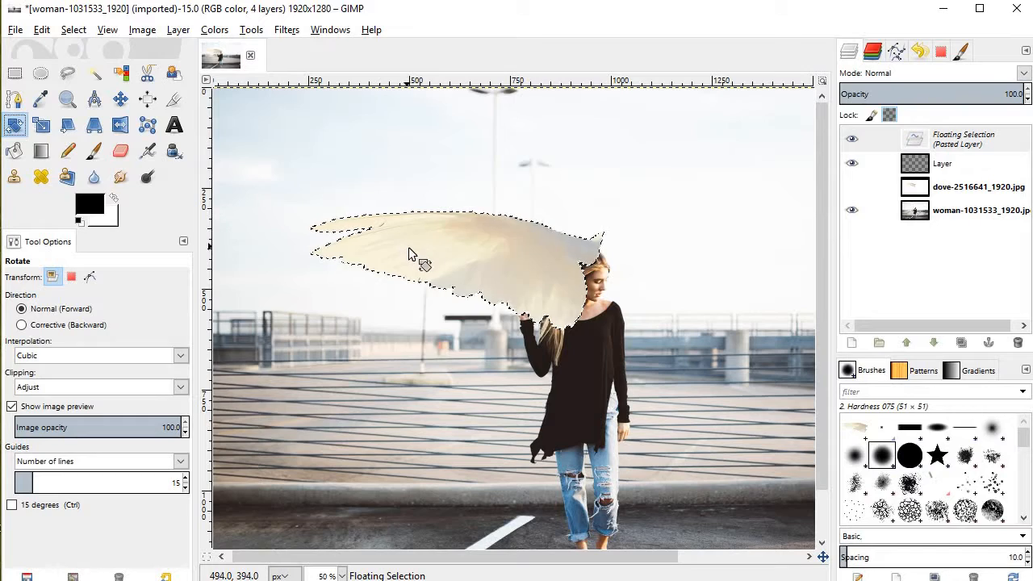
{"action": "left_click_drag", "start_coordinate": [408, 246], "coordinate": [428, 225]}
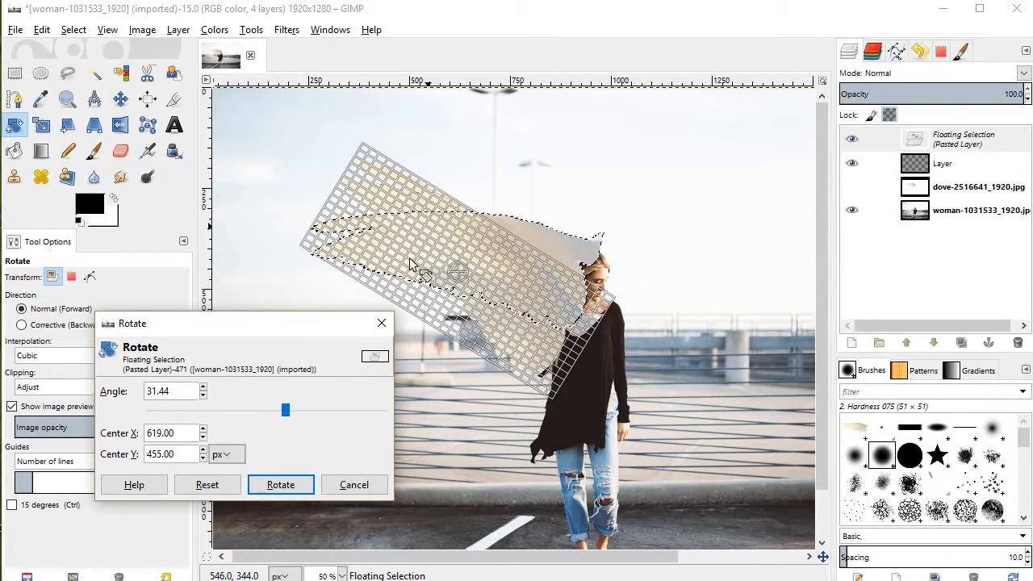
{"action": "left_click", "coordinate": [293, 492]}
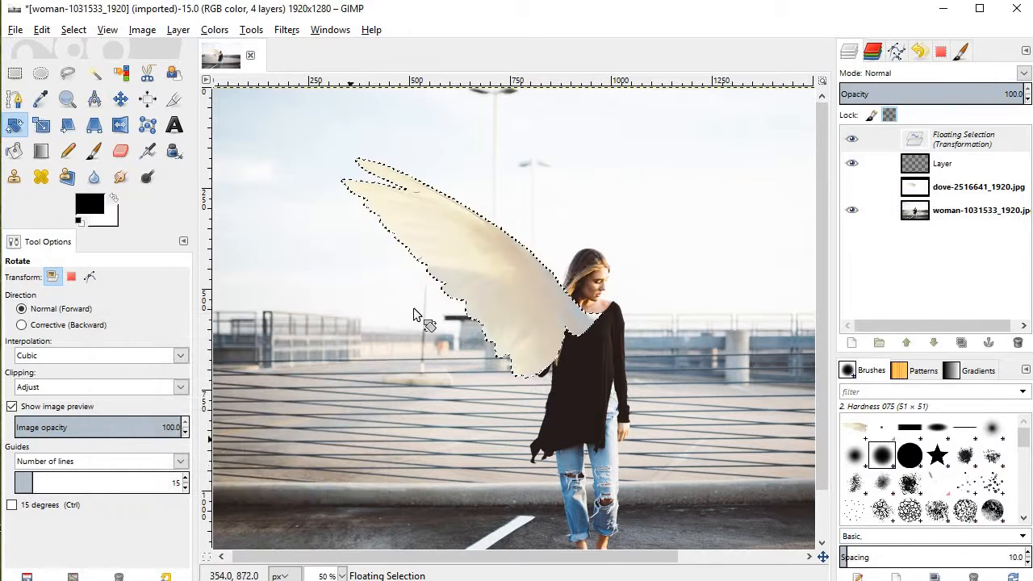
Lower the wing's opacity to 81 and move the wing slightly away from the woman's face toward her back.
{"action": "left_click", "coordinate": [120, 98]}
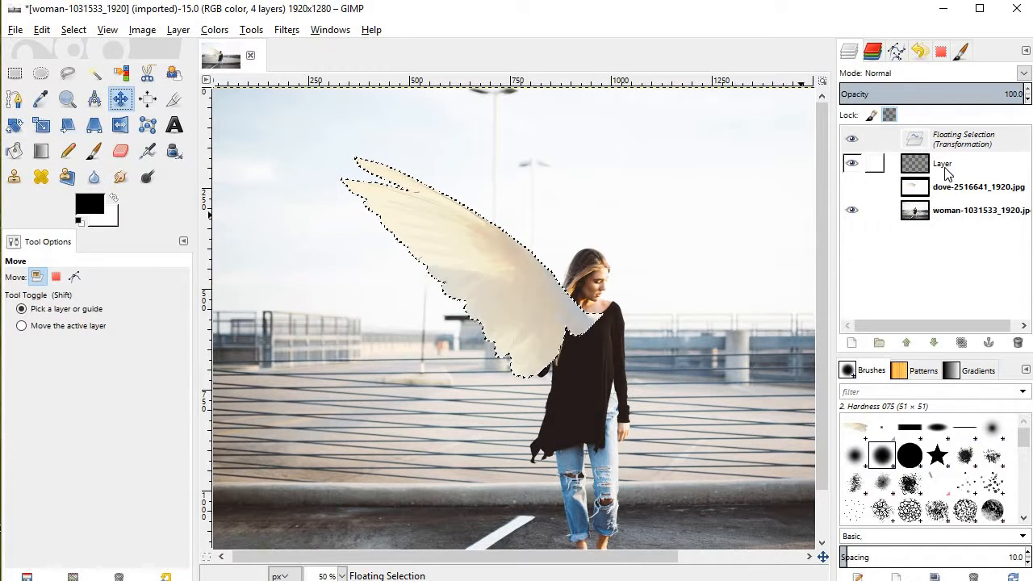
{"action": "left_click_drag", "start_coordinate": [1025, 101], "coordinate": [986, 97]}
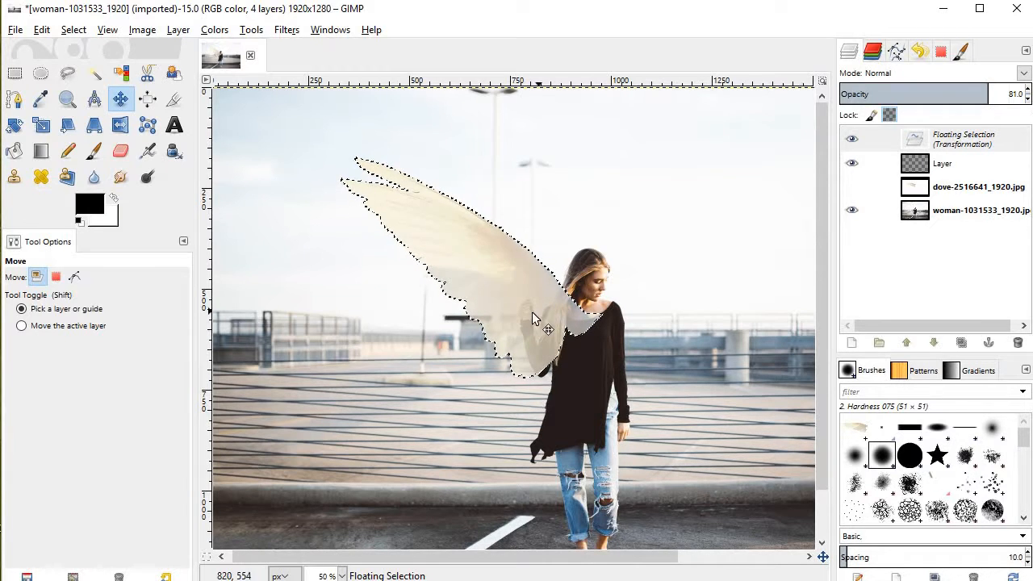
{"action": "mouse_move", "coordinate": [524, 316]}
{"action": "left_mouse_down"}
{"action": "mouse_move", "coordinate": [515, 329]}
{"action": "mouse_move", "coordinate": [514, 312]}
{"action": "left_mouse_up"}
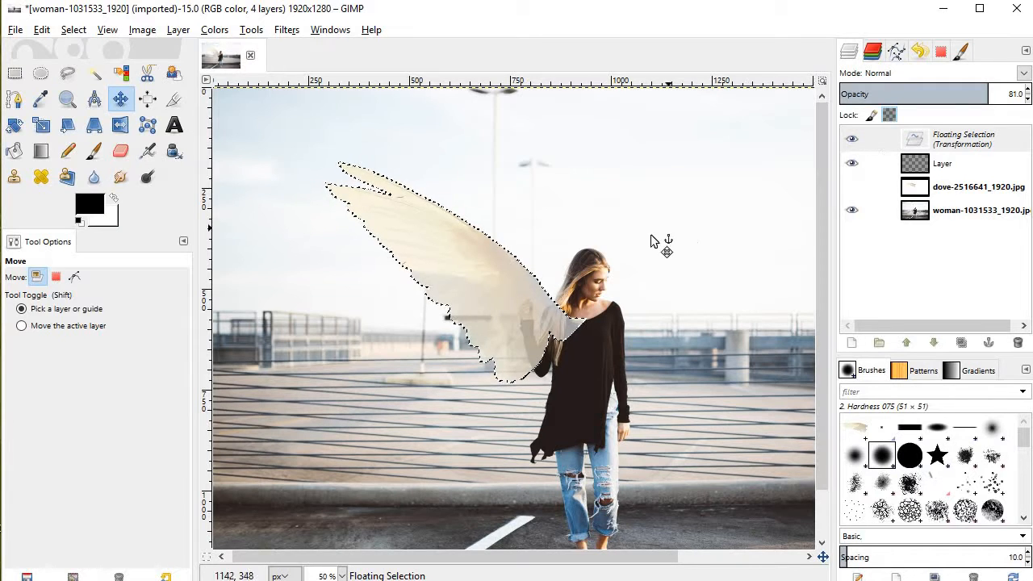
Erase the pointed inner end of the wing where it overlaps the neckline and chest of the woman's black top.
{"action": "left_click", "coordinate": [120, 151]}
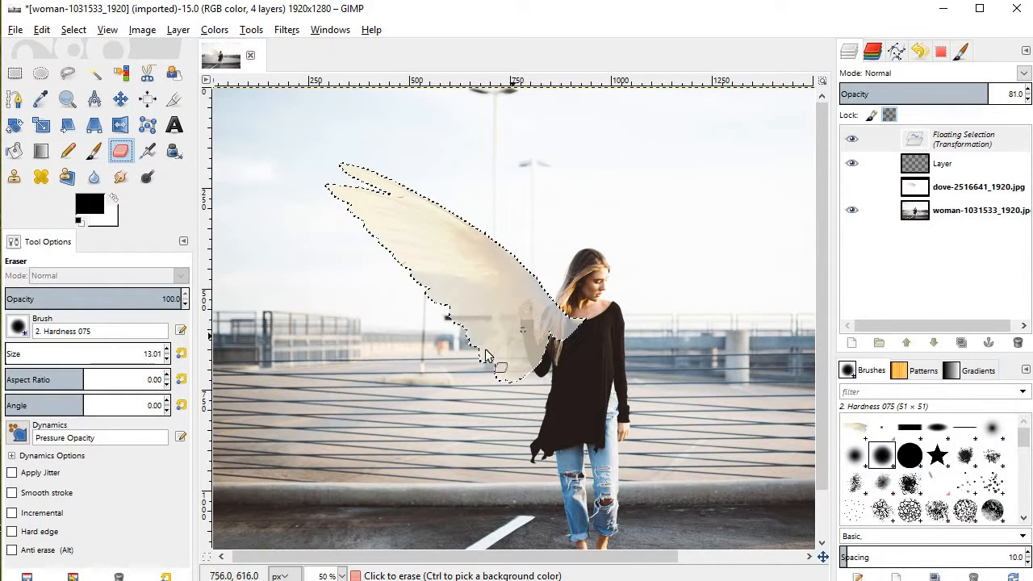
{"action": "scroll", "coordinate": [516, 340], "scroll_direction": "up", "scroll_amount": 4}
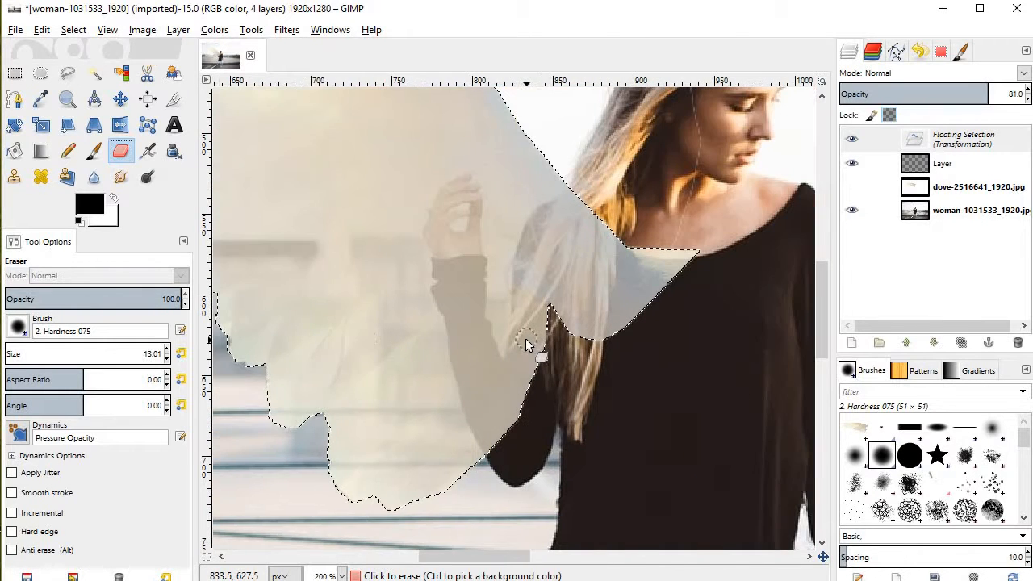
{"action": "scroll", "coordinate": [525, 338], "scroll_direction": "right", "scroll_amount": 3}
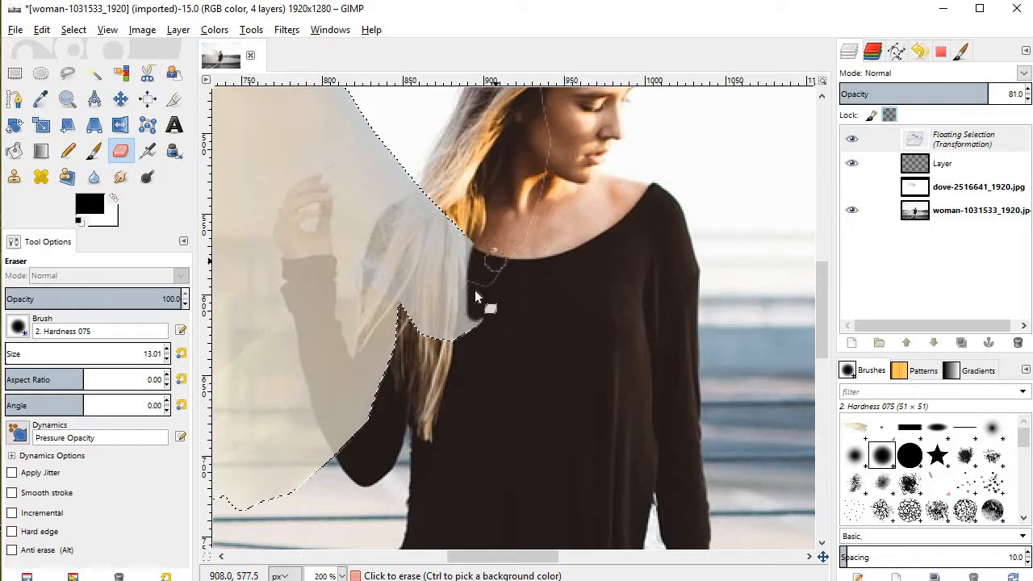
{"action": "left_click", "coordinate": [478, 324]}
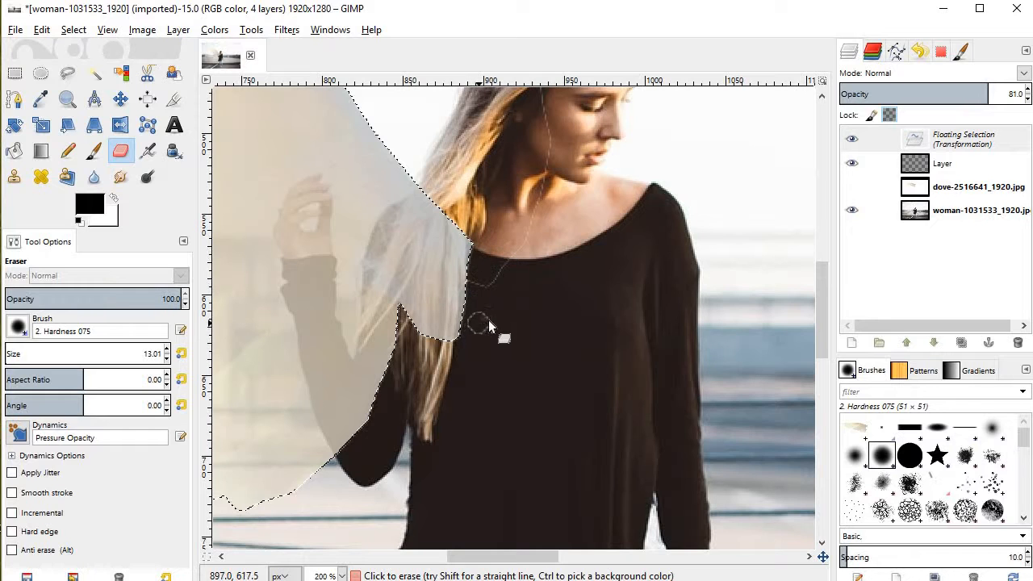
Enlarge the eraser to size 28.01 and erase the wing over the woman's hair hanging in front of her top.
{"action": "left_click", "coordinate": [167, 349]}
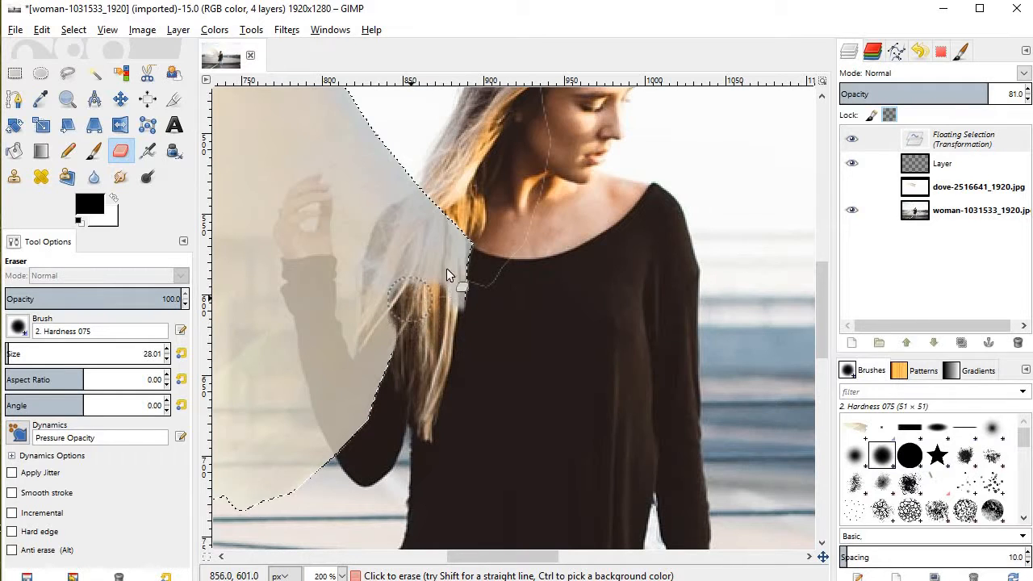
{"action": "scroll", "coordinate": [459, 242], "scroll_direction": "up", "scroll_amount": 3}
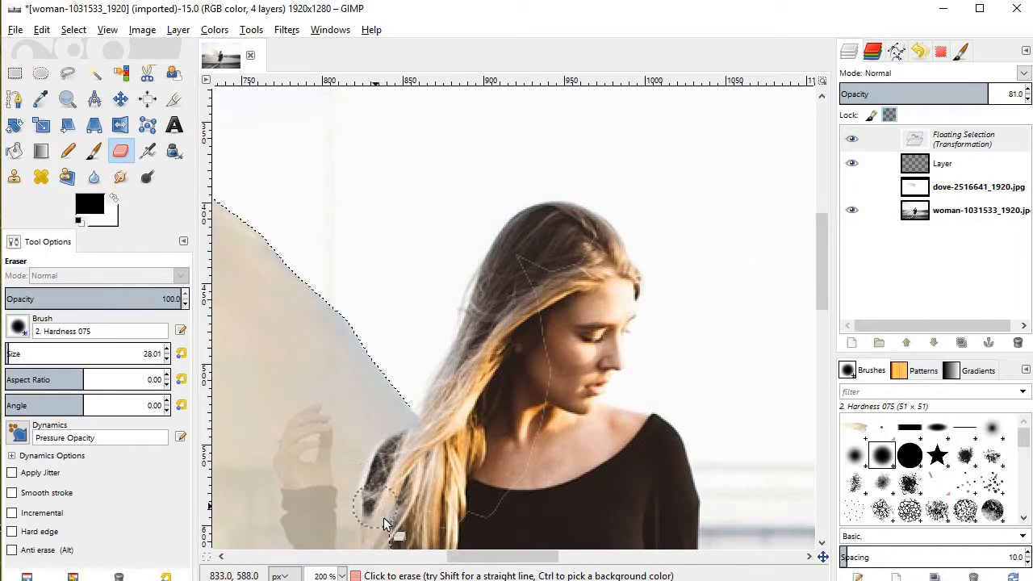
{"action": "scroll", "coordinate": [389, 388], "scroll_direction": "down", "scroll_amount": 4}
{"action": "scroll", "coordinate": [399, 288], "scroll_direction": "up", "scroll_amount": 1}
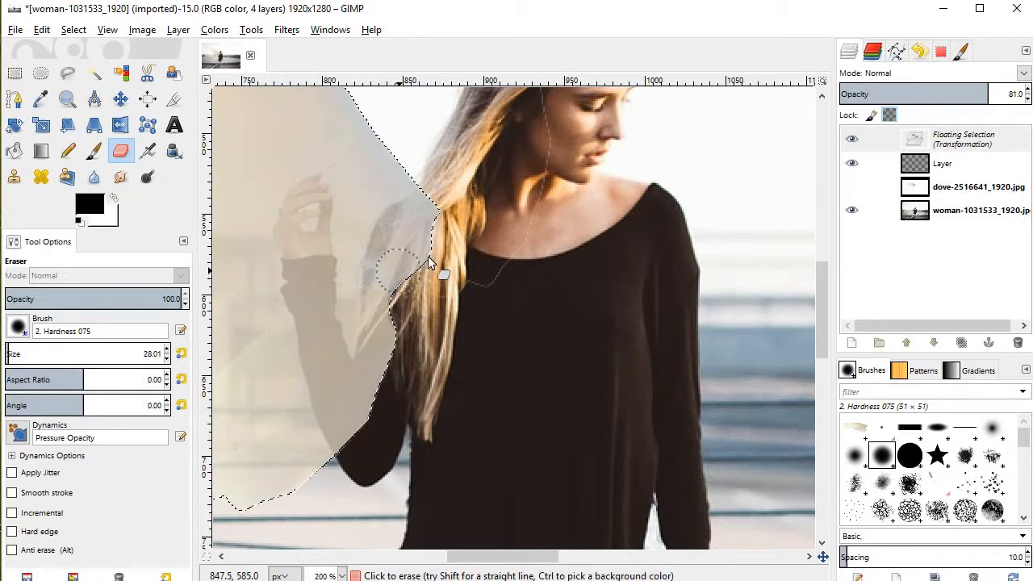
Reduce the eraser to size 22.01 and erase the wing over the woman's shoulder, hanging hair and raised upper arm.
{"action": "scroll", "coordinate": [168, 361], "scroll_direction": "down", "scroll_amount": 2}
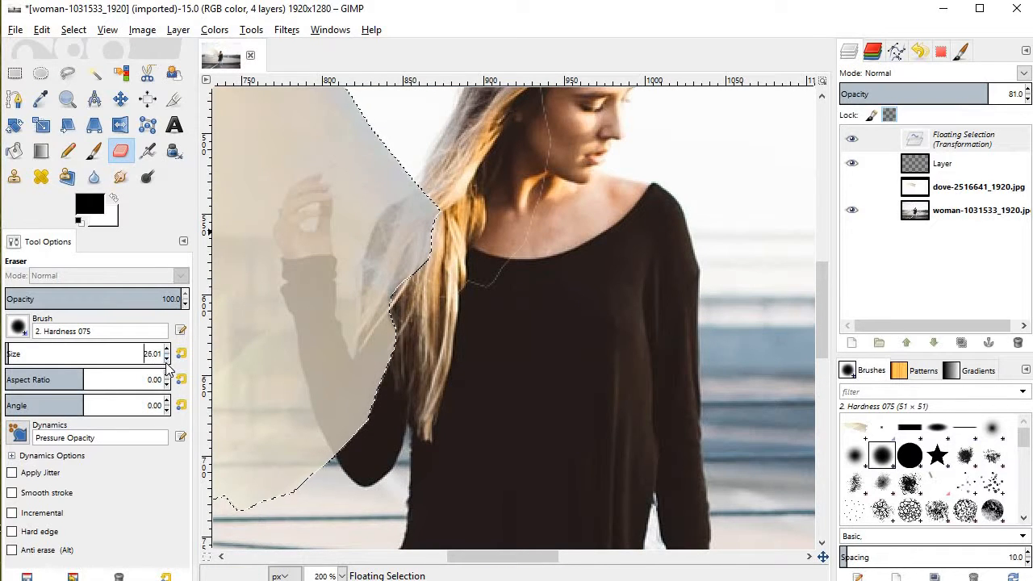
{"action": "scroll", "coordinate": [166, 363], "scroll_direction": "down", "scroll_amount": 1}
{"action": "scroll", "coordinate": [424, 289], "scroll_direction": "up", "scroll_amount": 2}
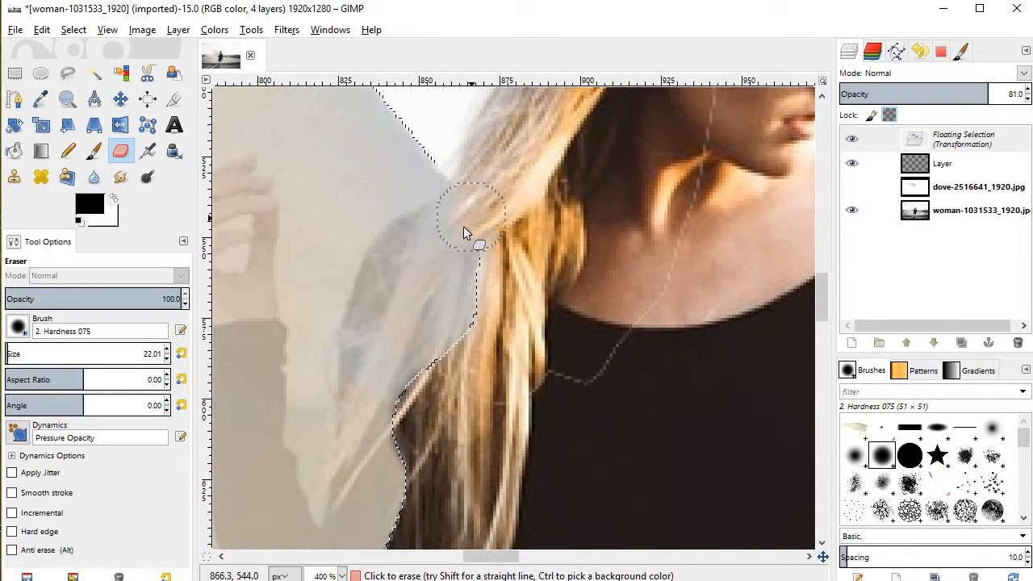
{"action": "mouse_move", "coordinate": [463, 215]}
{"action": "left_mouse_down"}
{"action": "mouse_move", "coordinate": [418, 234]}
{"action": "mouse_move", "coordinate": [428, 236]}
{"action": "mouse_move", "coordinate": [399, 264]}
{"action": "left_mouse_up"}
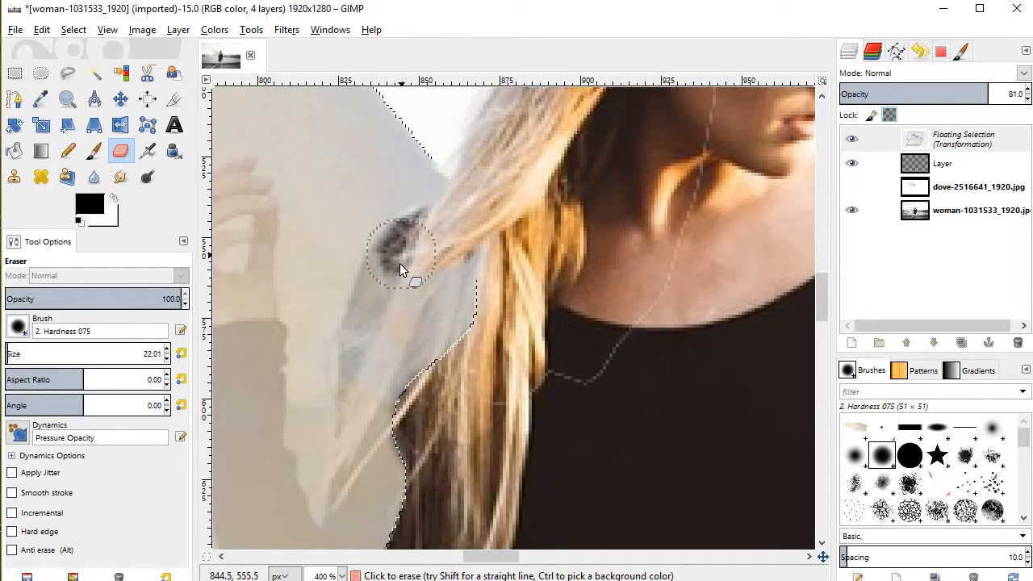
{"action": "mouse_move", "coordinate": [384, 322]}
{"action": "left_mouse_down"}
{"action": "mouse_move", "coordinate": [371, 385]}
{"action": "mouse_move", "coordinate": [414, 369]}
{"action": "mouse_move", "coordinate": [500, 257]}
{"action": "left_mouse_up"}
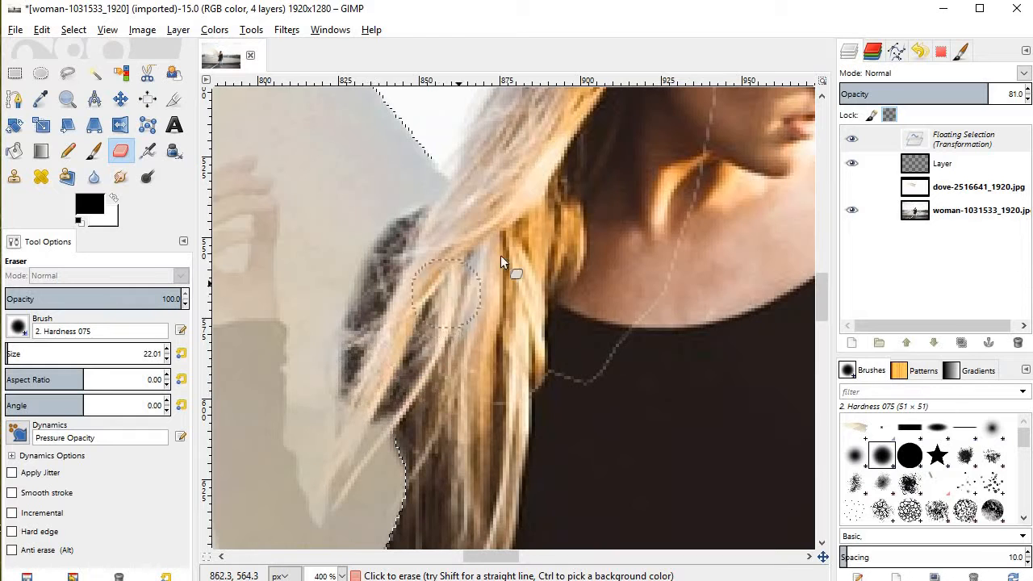
{"action": "scroll", "coordinate": [415, 296], "scroll_direction": "down", "scroll_amount": 5}
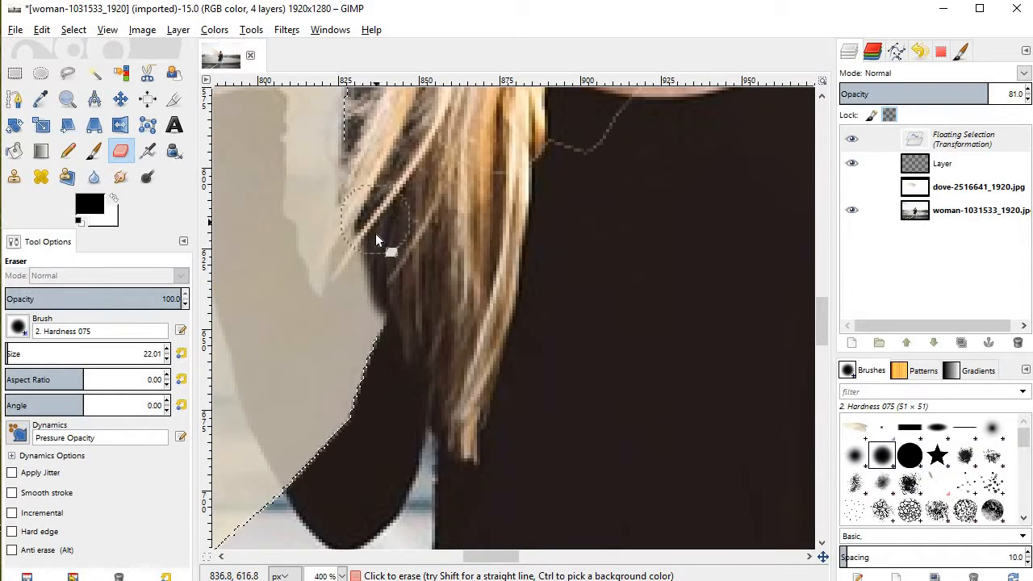
{"action": "mouse_move", "coordinate": [359, 321]}
{"action": "left_mouse_down"}
{"action": "mouse_move", "coordinate": [377, 359]}
{"action": "mouse_move", "coordinate": [365, 299]}
{"action": "mouse_move", "coordinate": [343, 428]}
{"action": "mouse_move", "coordinate": [305, 468]}
{"action": "mouse_move", "coordinate": [328, 484]}
{"action": "mouse_move", "coordinate": [293, 350]}
{"action": "left_mouse_up"}
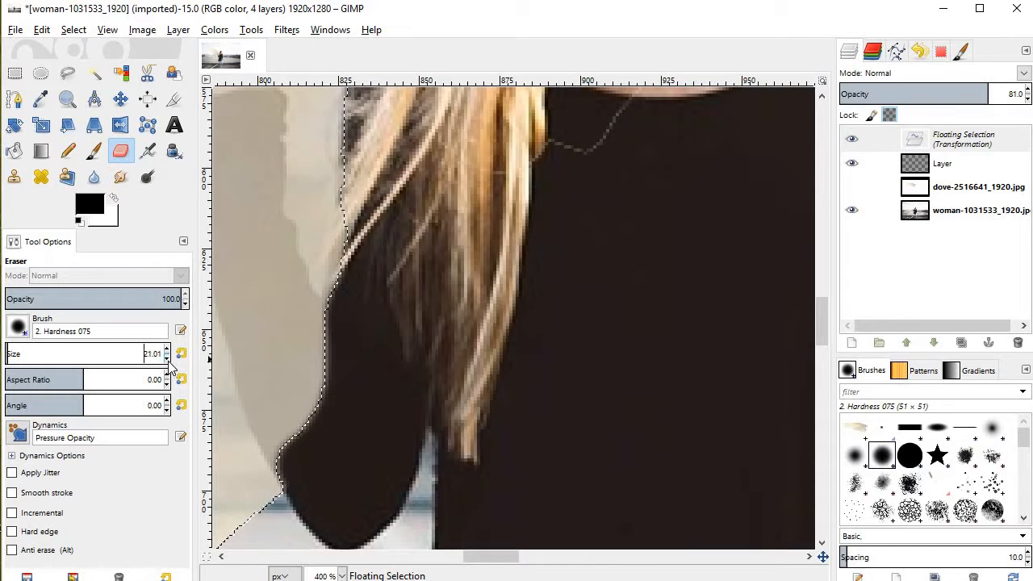
Reduce the eraser to size 15.01 and erase the wing over the raised forearm's black sleeve up to the cuff.
{"action": "scroll", "coordinate": [170, 367], "scroll_direction": "down", "scroll_amount": 3}
{"action": "scroll", "coordinate": [289, 353], "scroll_direction": "up", "scroll_amount": 2}
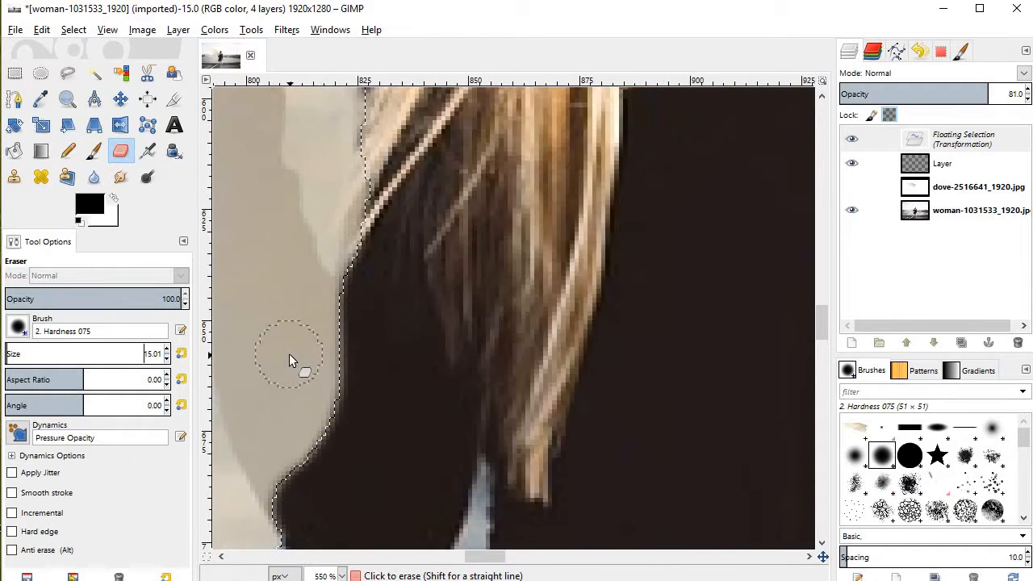
{"action": "mouse_move", "coordinate": [367, 339]}
{"action": "left_mouse_down"}
{"action": "mouse_move", "coordinate": [380, 444]}
{"action": "mouse_move", "coordinate": [410, 515]}
{"action": "mouse_move", "coordinate": [426, 535]}
{"action": "mouse_move", "coordinate": [465, 520]}
{"action": "mouse_move", "coordinate": [463, 474]}
{"action": "mouse_move", "coordinate": [438, 441]}
{"action": "mouse_move", "coordinate": [425, 376]}
{"action": "mouse_move", "coordinate": [485, 440]}
{"action": "mouse_move", "coordinate": [518, 407]}
{"action": "mouse_move", "coordinate": [476, 385]}
{"action": "mouse_move", "coordinate": [431, 326]}
{"action": "mouse_move", "coordinate": [507, 349]}
{"action": "mouse_move", "coordinate": [524, 279]}
{"action": "mouse_move", "coordinate": [597, 267]}
{"action": "mouse_move", "coordinate": [567, 158]}
{"action": "mouse_move", "coordinate": [581, 118]}
{"action": "mouse_move", "coordinate": [562, 165]}
{"action": "mouse_move", "coordinate": [585, 217]}
{"action": "mouse_move", "coordinate": [544, 281]}
{"action": "mouse_move", "coordinate": [501, 321]}
{"action": "mouse_move", "coordinate": [455, 250]}
{"action": "mouse_move", "coordinate": [444, 195]}
{"action": "mouse_move", "coordinate": [424, 166]}
{"action": "mouse_move", "coordinate": [424, 124]}
{"action": "mouse_move", "coordinate": [385, 141]}
{"action": "mouse_move", "coordinate": [412, 215]}
{"action": "mouse_move", "coordinate": [411, 303]}
{"action": "mouse_move", "coordinate": [396, 280]}
{"action": "mouse_move", "coordinate": [386, 199]}
{"action": "mouse_move", "coordinate": [356, 176]}
{"action": "mouse_move", "coordinate": [350, 324]}
{"action": "mouse_move", "coordinate": [321, 162]}
{"action": "left_mouse_up"}
{"action": "key", "text": "ctrl+z"}
{"action": "mouse_move", "coordinate": [392, 311]}
{"action": "left_mouse_down"}
{"action": "mouse_move", "coordinate": [378, 313]}
{"action": "mouse_move", "coordinate": [388, 320]}
{"action": "mouse_move", "coordinate": [393, 172]}
{"action": "mouse_move", "coordinate": [354, 179]}
{"action": "mouse_move", "coordinate": [350, 344]}
{"action": "mouse_move", "coordinate": [328, 357]}
{"action": "mouse_move", "coordinate": [311, 326]}
{"action": "mouse_move", "coordinate": [278, 197]}
{"action": "mouse_move", "coordinate": [272, 218]}
{"action": "mouse_move", "coordinate": [257, 192]}
{"action": "mouse_move", "coordinate": [316, 186]}
{"action": "mouse_move", "coordinate": [327, 161]}
{"action": "left_mouse_up"}
{"action": "scroll", "coordinate": [329, 168], "scroll_direction": "up", "scroll_amount": 2}
{"action": "mouse_move", "coordinate": [351, 251]}
{"action": "left_mouse_down"}
{"action": "mouse_move", "coordinate": [381, 255]}
{"action": "mouse_move", "coordinate": [396, 240]}
{"action": "mouse_move", "coordinate": [399, 204]}
{"action": "mouse_move", "coordinate": [377, 136]}
{"action": "mouse_move", "coordinate": [339, 160]}
{"action": "mouse_move", "coordinate": [331, 198]}
{"action": "mouse_move", "coordinate": [304, 215]}
{"action": "mouse_move", "coordinate": [274, 208]}
{"action": "mouse_move", "coordinate": [280, 255]}
{"action": "mouse_move", "coordinate": [260, 240]}
{"action": "mouse_move", "coordinate": [294, 231]}
{"action": "left_mouse_up"}
Erase the wing over the wrist just above the cuff and over the hand's outer edge, reducing the eraser to size 9.01.
{"action": "scroll", "coordinate": [296, 230], "scroll_direction": "up", "scroll_amount": 2}
{"action": "scroll", "coordinate": [342, 252], "scroll_direction": "left", "scroll_amount": 1}
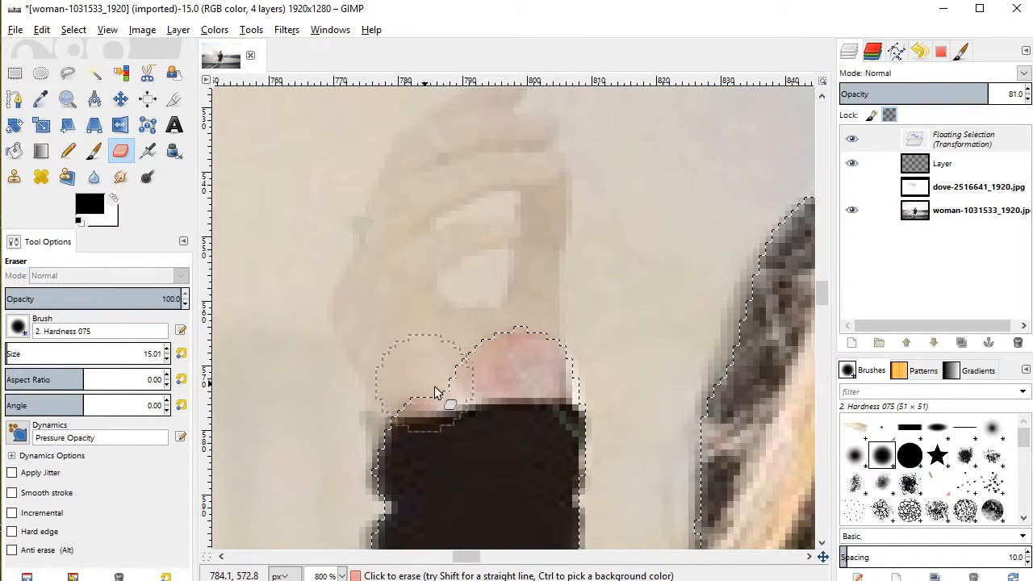
{"action": "mouse_move", "coordinate": [434, 388]}
{"action": "left_mouse_down"}
{"action": "mouse_move", "coordinate": [410, 421]}
{"action": "mouse_move", "coordinate": [431, 392]}
{"action": "mouse_move", "coordinate": [408, 351]}
{"action": "left_mouse_up"}
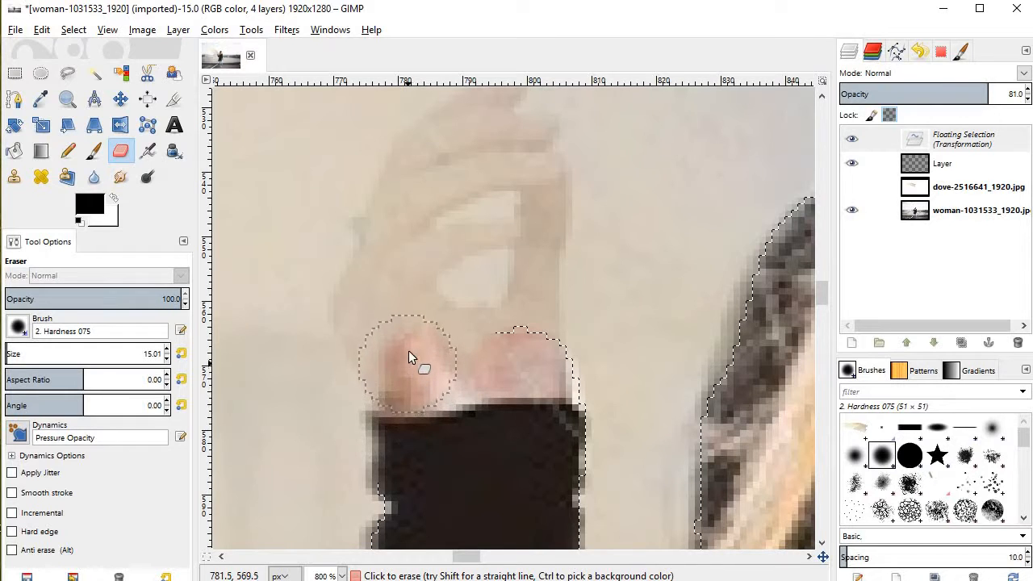
{"action": "left_click", "coordinate": [166, 360]}
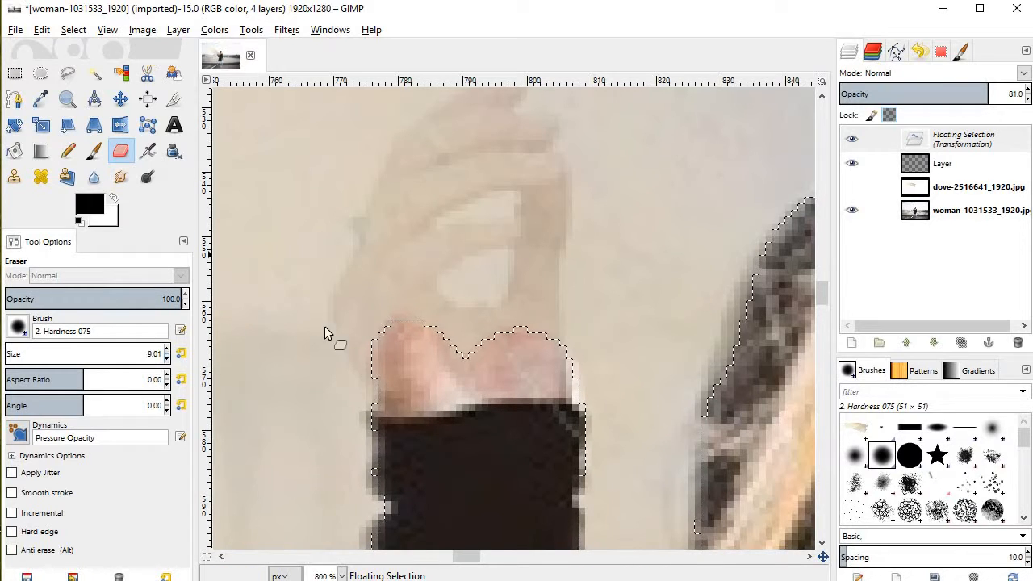
{"action": "scroll", "coordinate": [382, 356], "scroll_direction": "up", "scroll_amount": 3}
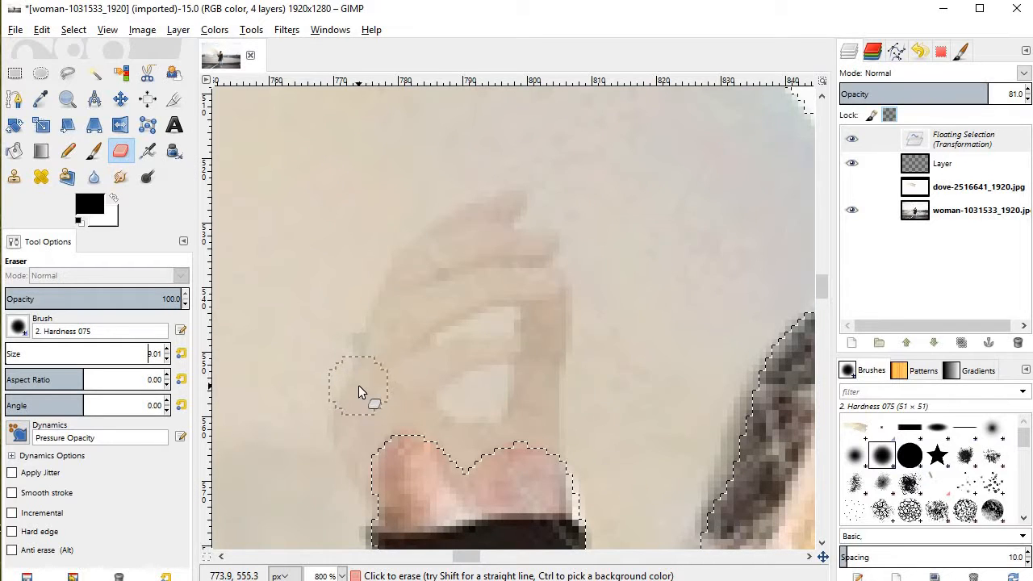
{"action": "scroll", "coordinate": [360, 379], "scroll_direction": "down", "scroll_amount": 6}
{"action": "scroll", "coordinate": [377, 287], "scroll_direction": "up", "scroll_amount": 2}
{"action": "scroll", "coordinate": [388, 258], "scroll_direction": "up", "scroll_amount": 3}
{"action": "mouse_move", "coordinate": [388, 258]}
{"action": "left_mouse_down"}
{"action": "mouse_move", "coordinate": [369, 292]}
{"action": "mouse_move", "coordinate": [362, 265]}
{"action": "mouse_move", "coordinate": [372, 277]}
{"action": "mouse_move", "coordinate": [369, 351]}
{"action": "mouse_move", "coordinate": [327, 272]}
{"action": "left_mouse_up"}
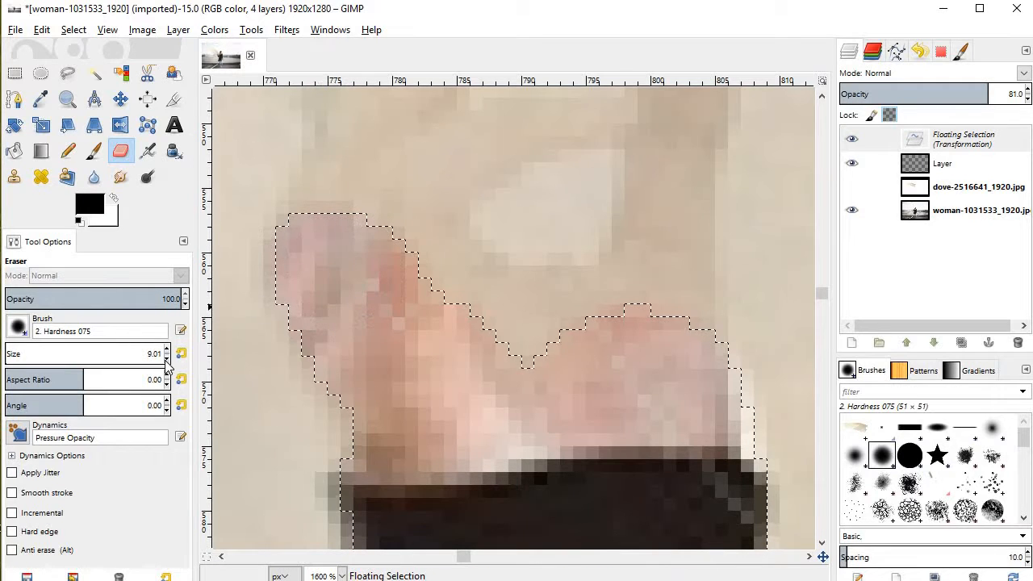
Reduce the eraser to size 6.01 and erase the wing over the palm, the thumb and the back of the raised hand.
{"action": "left_click", "coordinate": [167, 357]}
{"action": "mouse_move", "coordinate": [354, 220]}
{"action": "left_mouse_down"}
{"action": "mouse_move", "coordinate": [376, 222]}
{"action": "mouse_move", "coordinate": [406, 267]}
{"action": "mouse_move", "coordinate": [501, 330]}
{"action": "mouse_move", "coordinate": [675, 318]}
{"action": "left_mouse_up"}
{"action": "scroll", "coordinate": [661, 324], "scroll_direction": "up", "scroll_amount": 2}
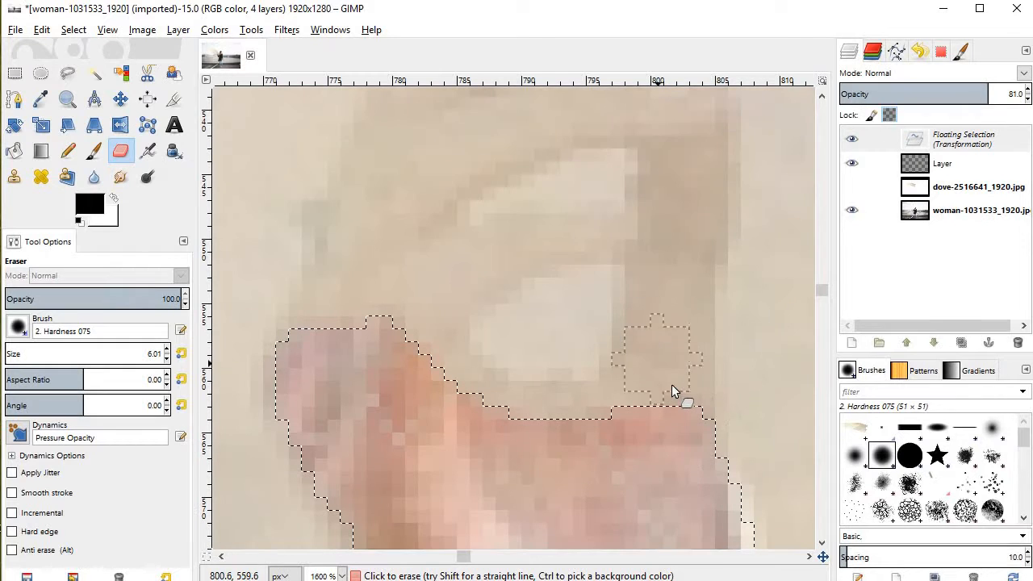
{"action": "mouse_move", "coordinate": [671, 384]}
{"action": "left_mouse_down"}
{"action": "mouse_move", "coordinate": [674, 305]}
{"action": "mouse_move", "coordinate": [688, 299]}
{"action": "left_mouse_up"}
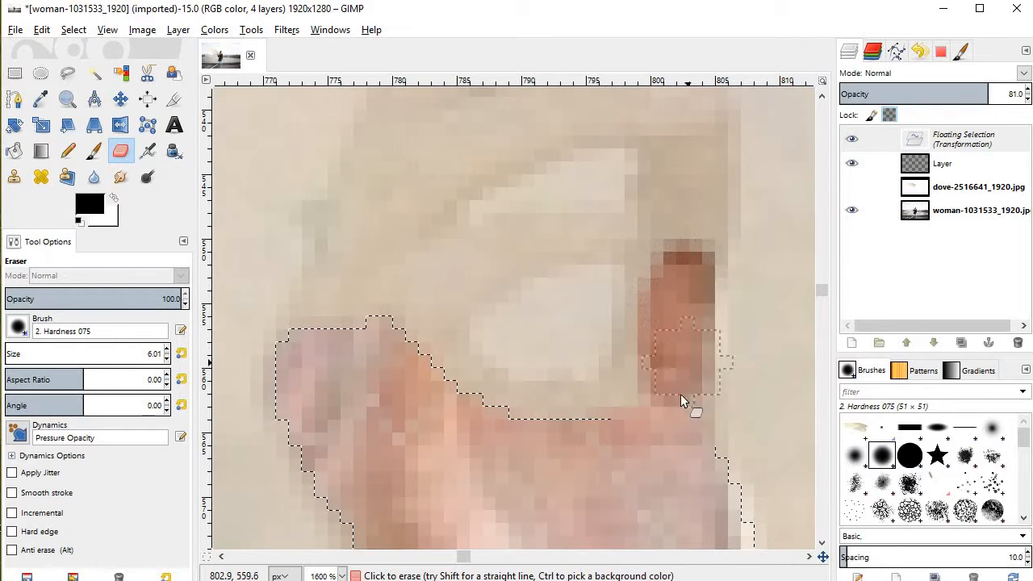
{"action": "left_click_drag", "start_coordinate": [680, 396], "coordinate": [675, 449]}
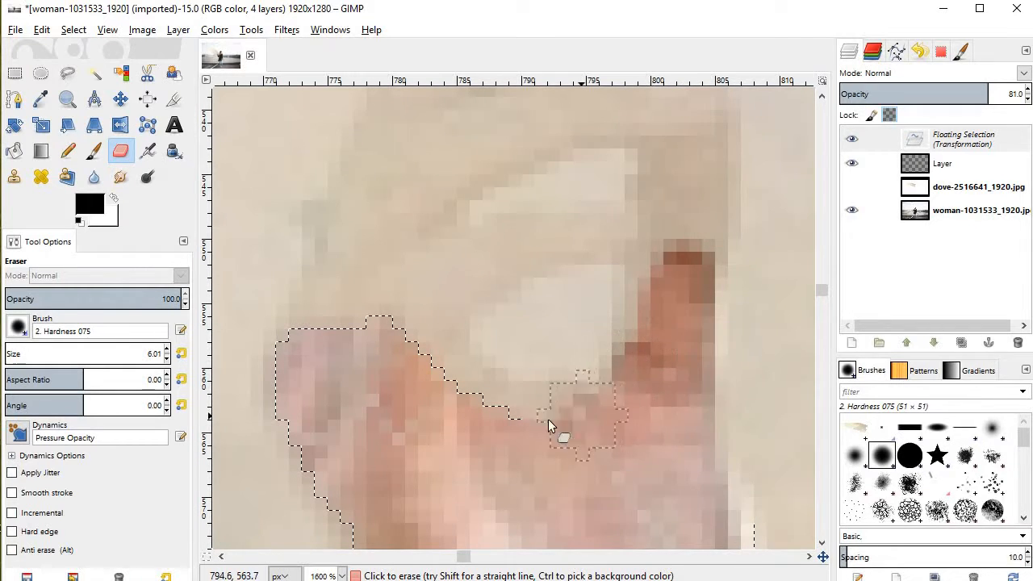
{"action": "mouse_move", "coordinate": [547, 419]}
{"action": "left_mouse_down"}
{"action": "mouse_move", "coordinate": [481, 400]}
{"action": "mouse_move", "coordinate": [414, 341]}
{"action": "left_mouse_up"}
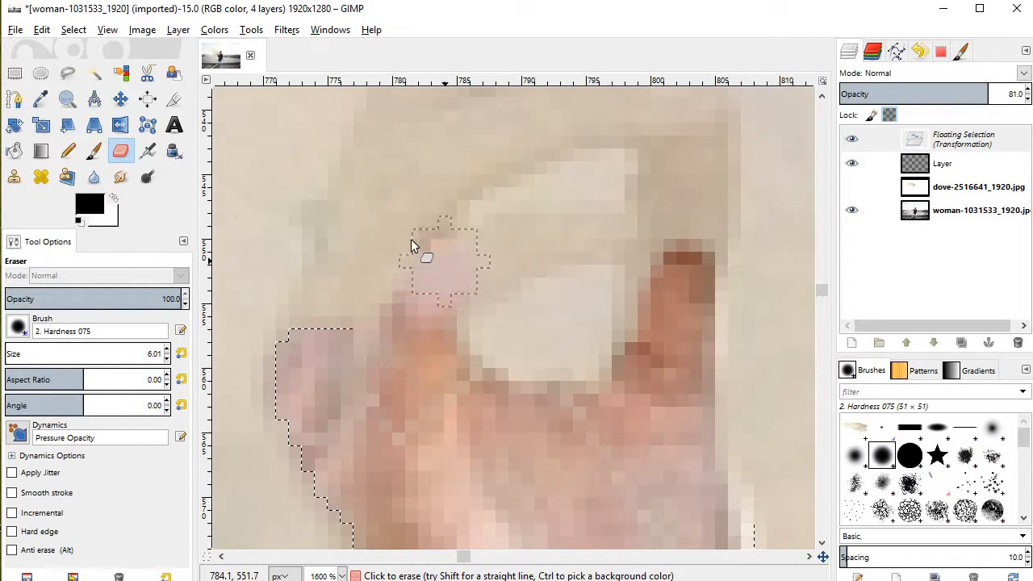
{"action": "mouse_move", "coordinate": [410, 246]}
{"action": "left_mouse_down"}
{"action": "mouse_move", "coordinate": [378, 282]}
{"action": "mouse_move", "coordinate": [374, 336]}
{"action": "left_mouse_up"}
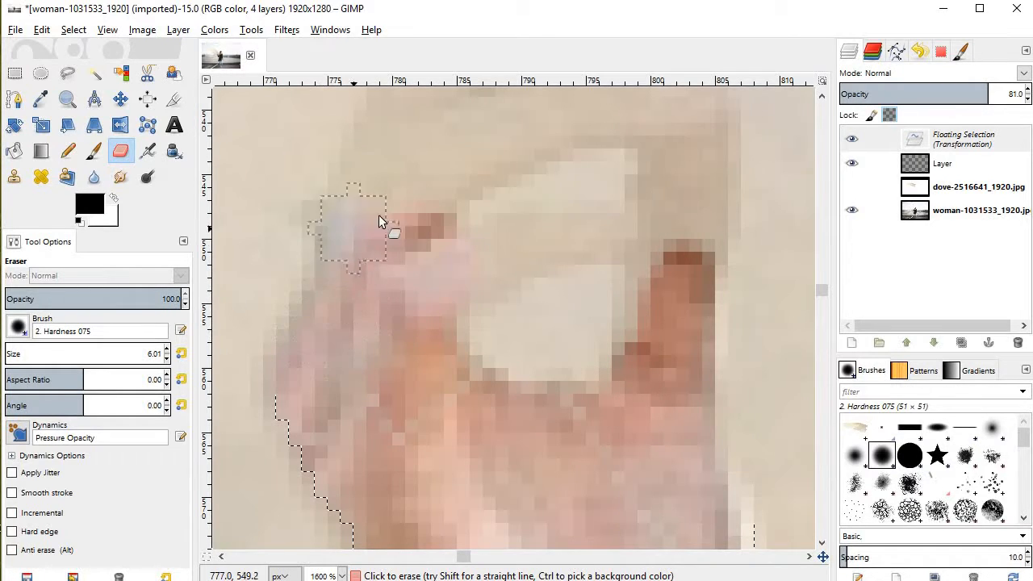
Erase the wing over the raised hand's upper fingers out to the fingertips, reducing the eraser to size 4.01 for the last strokes.
{"action": "scroll", "coordinate": [377, 267], "scroll_direction": "up", "scroll_amount": 3}
{"action": "mouse_move", "coordinate": [393, 265]}
{"action": "left_mouse_down"}
{"action": "mouse_move", "coordinate": [422, 283]}
{"action": "mouse_move", "coordinate": [542, 229]}
{"action": "mouse_move", "coordinate": [685, 223]}
{"action": "mouse_move", "coordinate": [702, 255]}
{"action": "mouse_move", "coordinate": [700, 324]}
{"action": "mouse_move", "coordinate": [681, 349]}
{"action": "mouse_move", "coordinate": [669, 267]}
{"action": "mouse_move", "coordinate": [631, 164]}
{"action": "mouse_move", "coordinate": [588, 178]}
{"action": "left_mouse_up"}
{"action": "scroll", "coordinate": [587, 177], "scroll_direction": "up", "scroll_amount": 3}
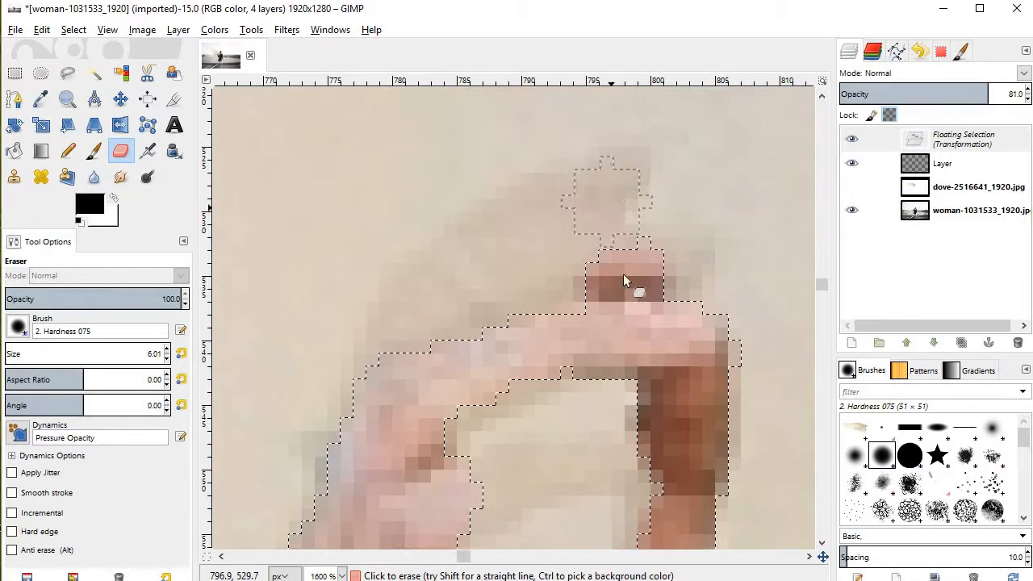
{"action": "mouse_move", "coordinate": [623, 274]}
{"action": "left_mouse_down"}
{"action": "mouse_move", "coordinate": [661, 264]}
{"action": "mouse_move", "coordinate": [521, 254]}
{"action": "mouse_move", "coordinate": [515, 295]}
{"action": "mouse_move", "coordinate": [558, 279]}
{"action": "mouse_move", "coordinate": [508, 291]}
{"action": "mouse_move", "coordinate": [390, 361]}
{"action": "mouse_move", "coordinate": [445, 288]}
{"action": "mouse_move", "coordinate": [385, 395]}
{"action": "mouse_move", "coordinate": [363, 492]}
{"action": "mouse_move", "coordinate": [433, 458]}
{"action": "mouse_move", "coordinate": [447, 422]}
{"action": "mouse_move", "coordinate": [439, 388]}
{"action": "left_mouse_up"}
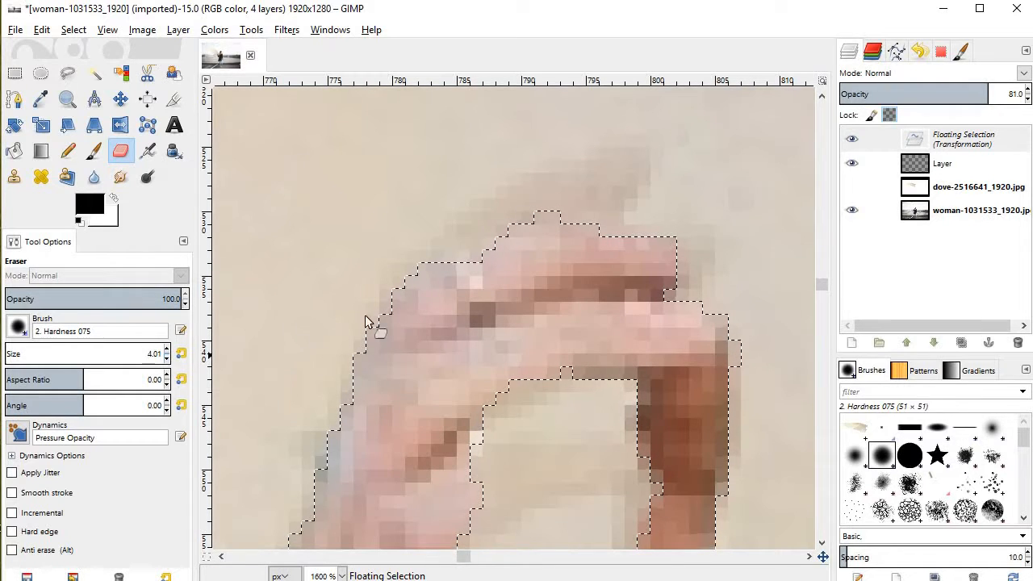
{"action": "mouse_move", "coordinate": [467, 294]}
{"action": "left_mouse_down"}
{"action": "mouse_move", "coordinate": [505, 229]}
{"action": "mouse_move", "coordinate": [630, 177]}
{"action": "mouse_move", "coordinate": [626, 165]}
{"action": "mouse_move", "coordinate": [584, 179]}
{"action": "left_mouse_up"}
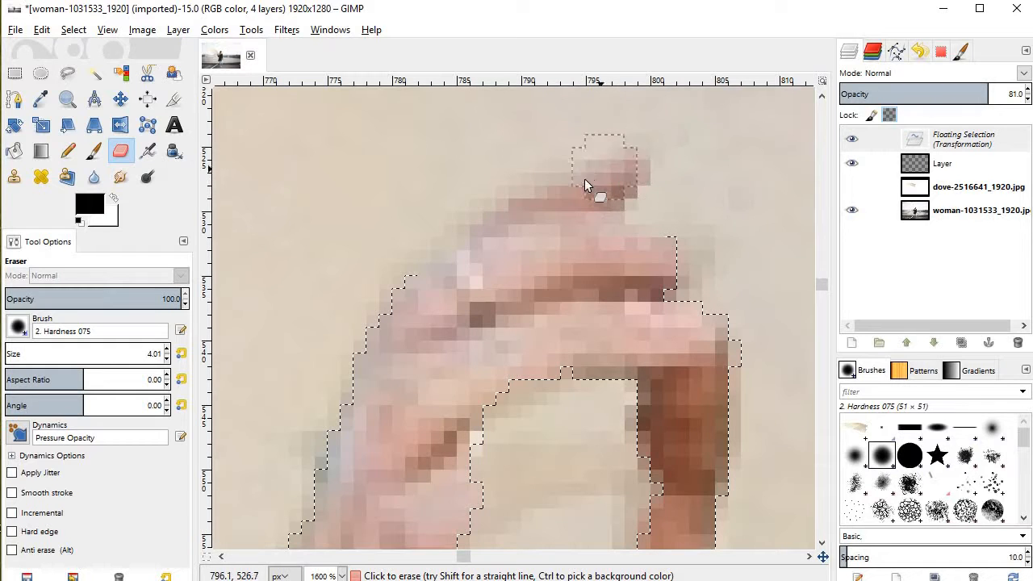
{"action": "left_click_drag", "start_coordinate": [464, 244], "coordinate": [423, 275]}
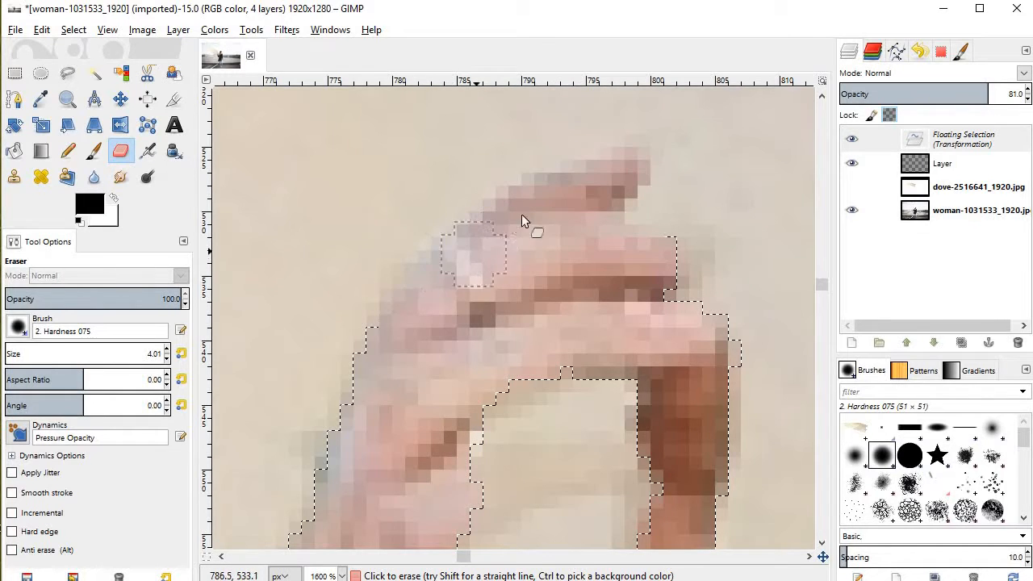
{"action": "left_click_drag", "start_coordinate": [522, 218], "coordinate": [615, 164]}
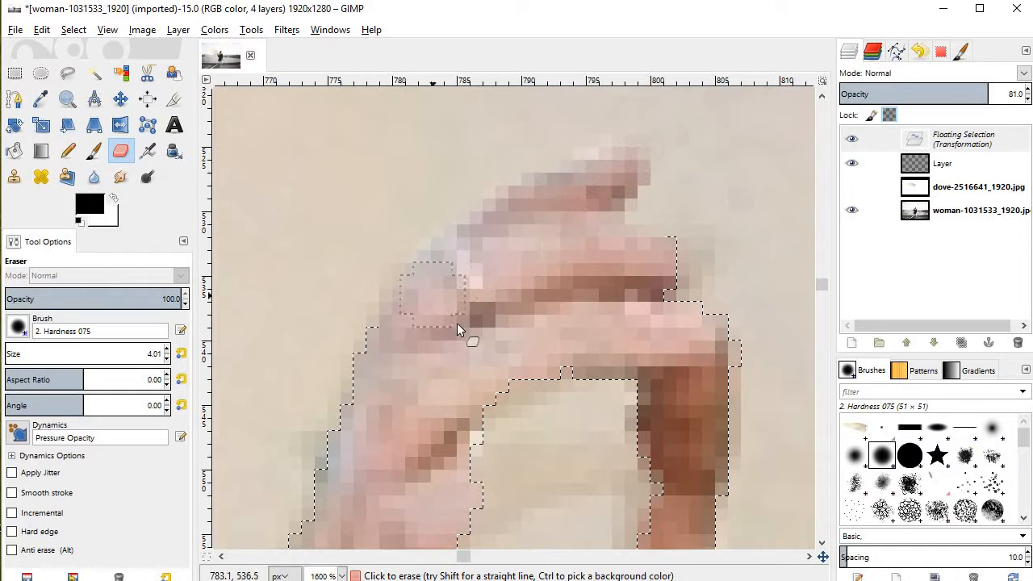
Erase the wing over the finger crossing the opening inside the curled hand and around the edges of that opening.
{"action": "scroll", "coordinate": [413, 415], "scroll_direction": "down", "scroll_amount": 2}
{"action": "mouse_move", "coordinate": [413, 422]}
{"action": "left_mouse_down"}
{"action": "mouse_move", "coordinate": [544, 358]}
{"action": "mouse_move", "coordinate": [649, 369]}
{"action": "mouse_move", "coordinate": [631, 345]}
{"action": "left_mouse_up"}
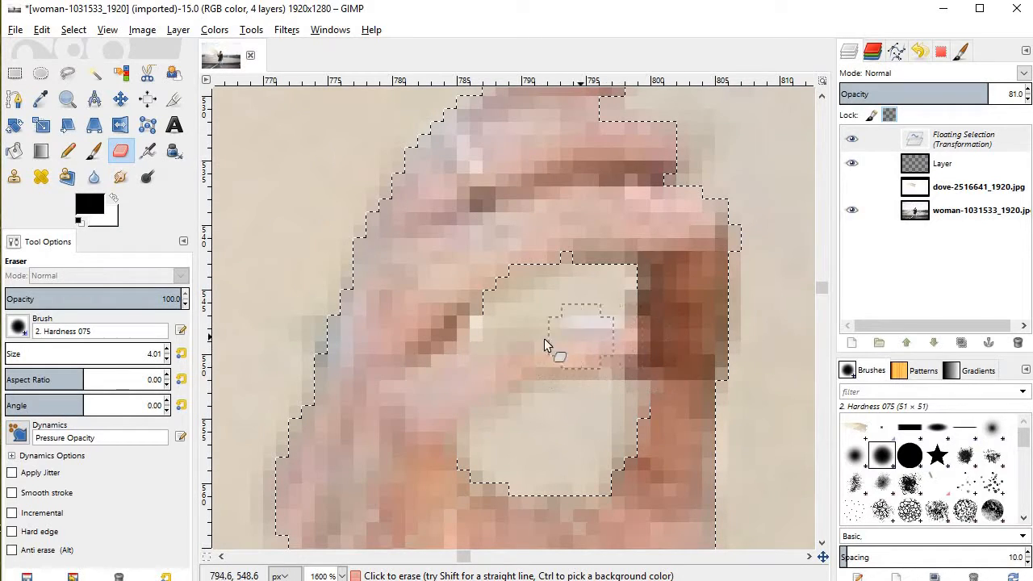
{"action": "left_click_drag", "start_coordinate": [544, 343], "coordinate": [466, 371]}
{"action": "left_click_drag", "start_coordinate": [417, 417], "coordinate": [479, 398]}
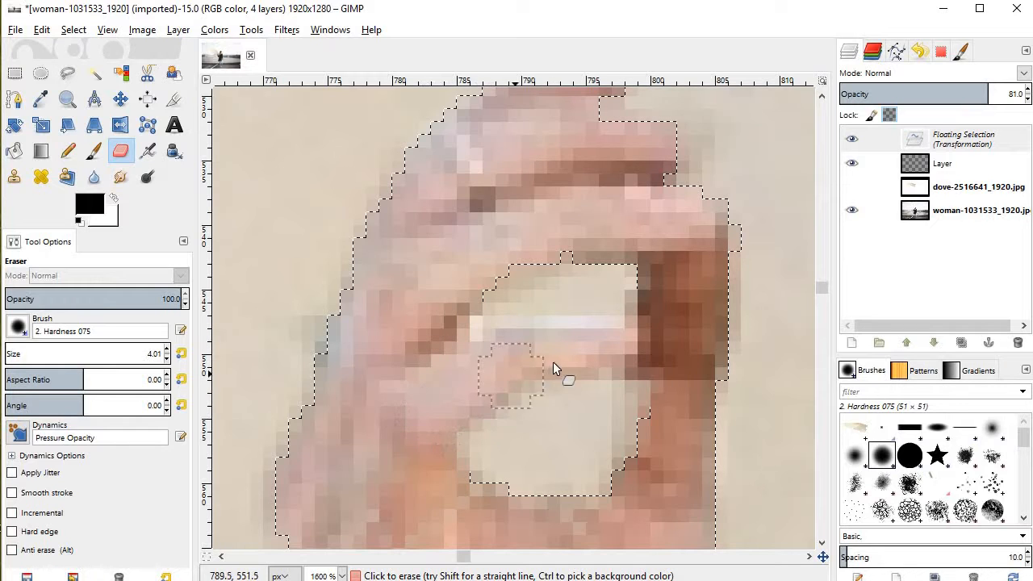
{"action": "mouse_move", "coordinate": [553, 363]}
{"action": "left_mouse_down"}
{"action": "mouse_move", "coordinate": [639, 358]}
{"action": "mouse_move", "coordinate": [665, 383]}
{"action": "mouse_move", "coordinate": [647, 420]}
{"action": "left_mouse_up"}
{"action": "mouse_move", "coordinate": [646, 456]}
{"action": "left_mouse_down"}
{"action": "mouse_move", "coordinate": [682, 376]}
{"action": "mouse_move", "coordinate": [668, 463]}
{"action": "mouse_move", "coordinate": [616, 455]}
{"action": "mouse_move", "coordinate": [548, 353]}
{"action": "mouse_move", "coordinate": [573, 333]}
{"action": "left_mouse_up"}
{"action": "scroll", "coordinate": [573, 334], "scroll_direction": "down", "scroll_amount": 8}
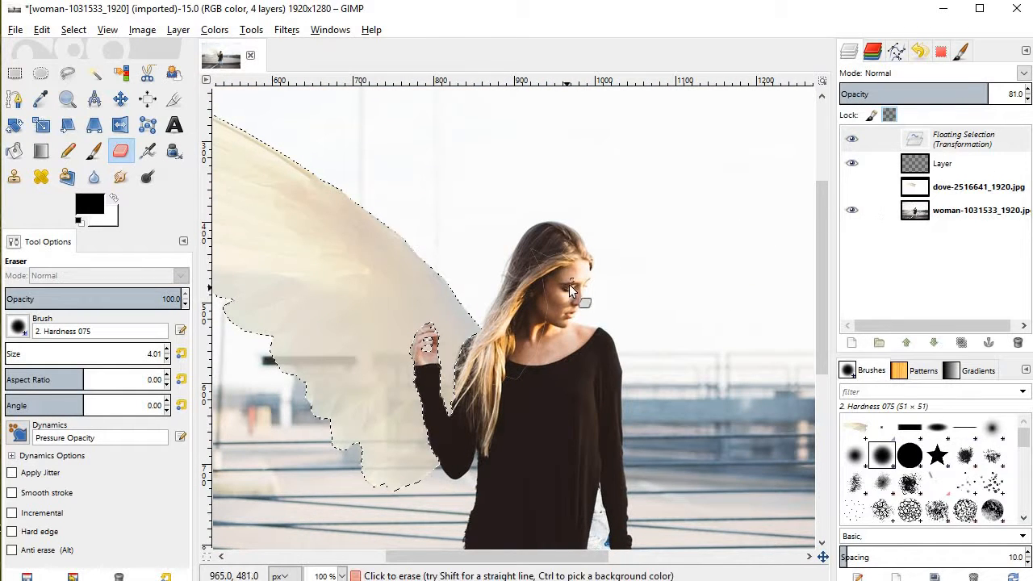
{"action": "scroll", "coordinate": [581, 276], "scroll_direction": "left", "scroll_amount": 4}
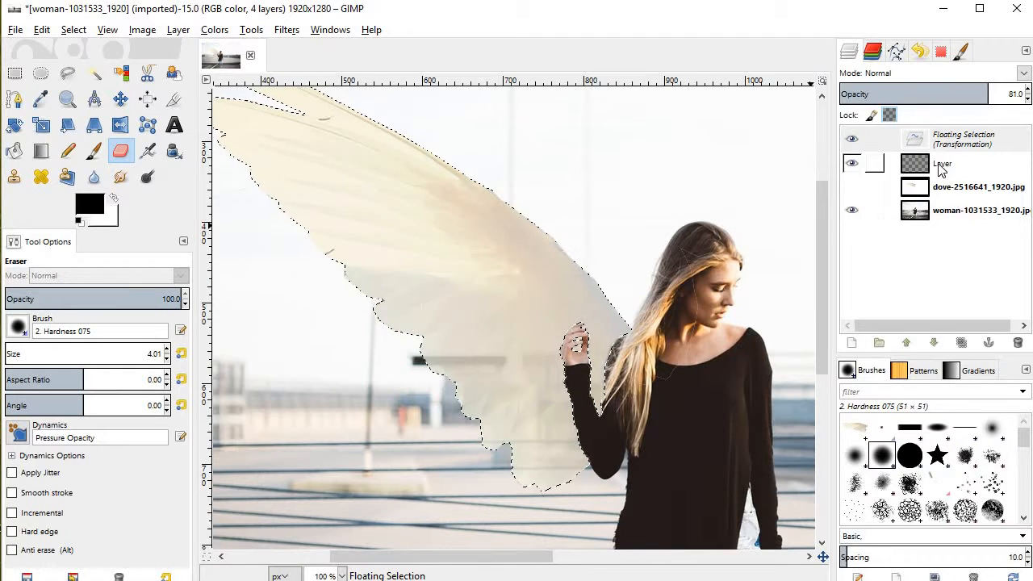
{"action": "right_click", "coordinate": [972, 147]}
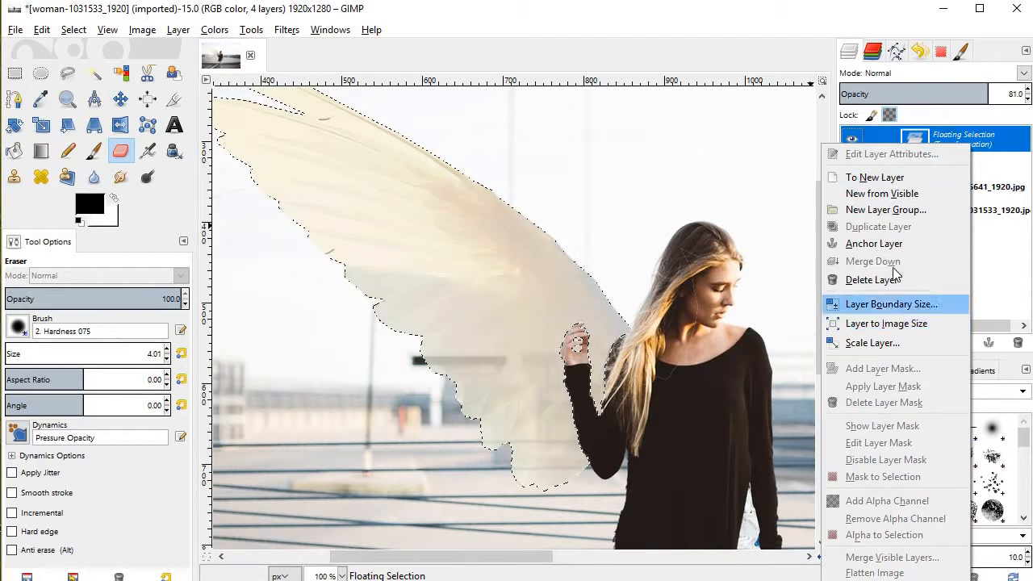
{"action": "left_click", "coordinate": [905, 244]}
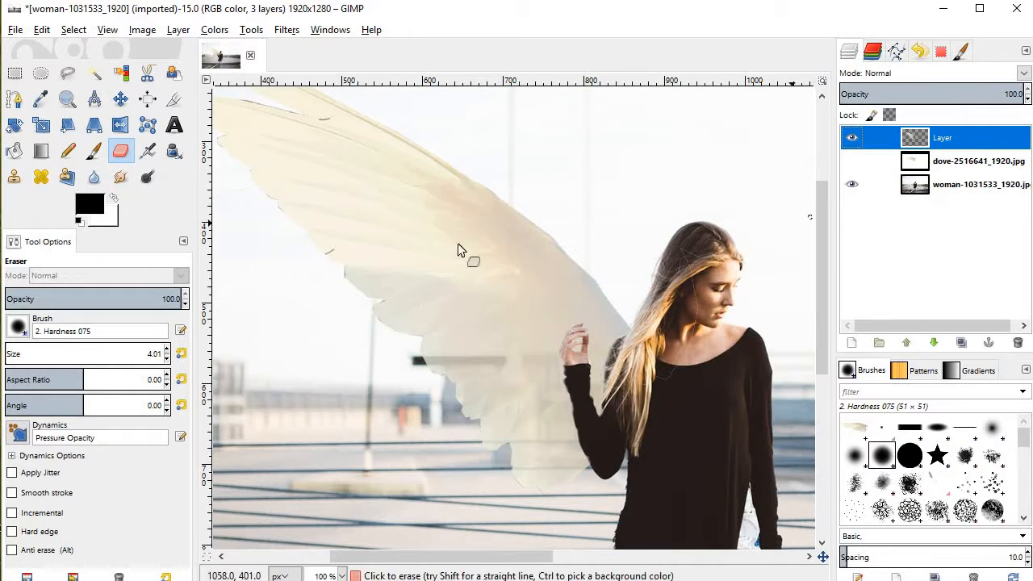
{"action": "left_click", "coordinate": [1027, 93]}
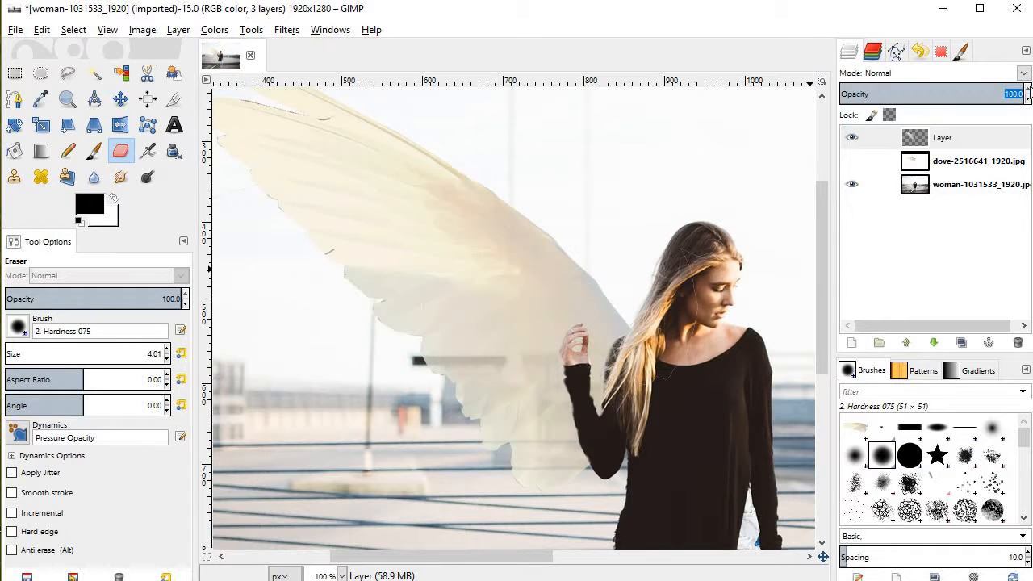
{"action": "left_click", "coordinate": [955, 145]}
Raise the floating wing's opacity to 100 and anchor it onto its layer.
{"action": "left_click", "coordinate": [1027, 94]}
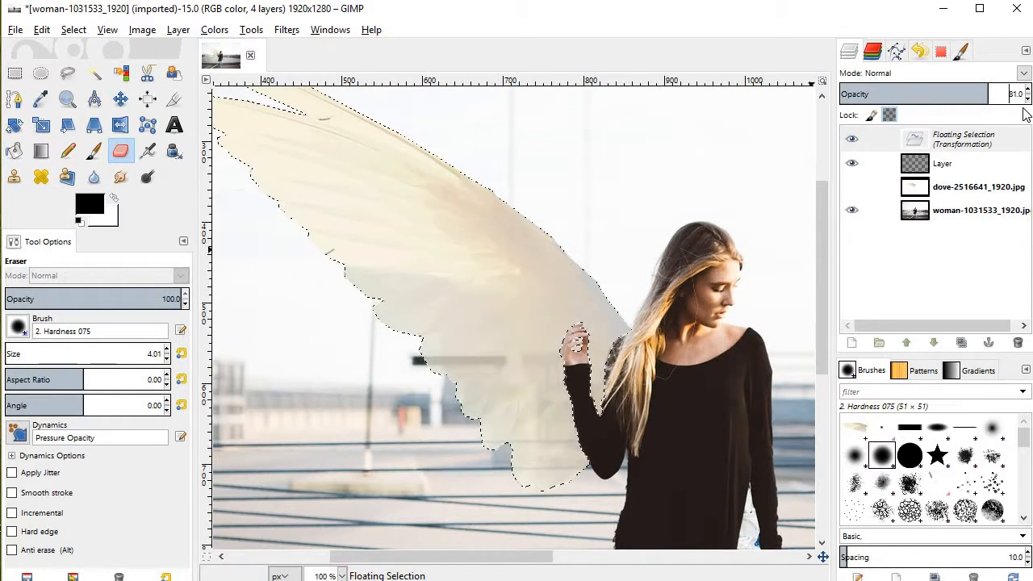
{"action": "left_click", "coordinate": [1028, 91]}
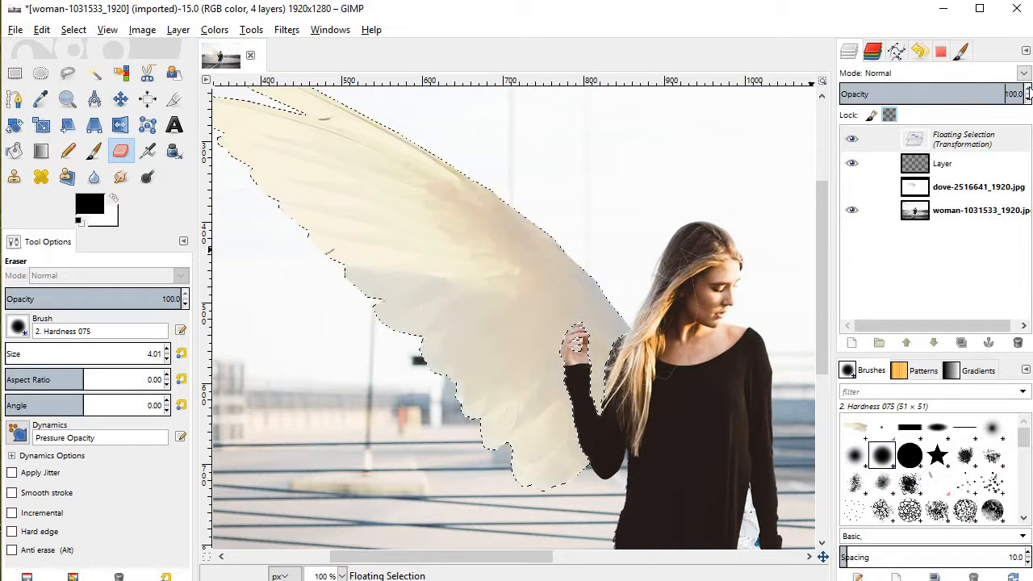
{"action": "right_click", "coordinate": [945, 140]}
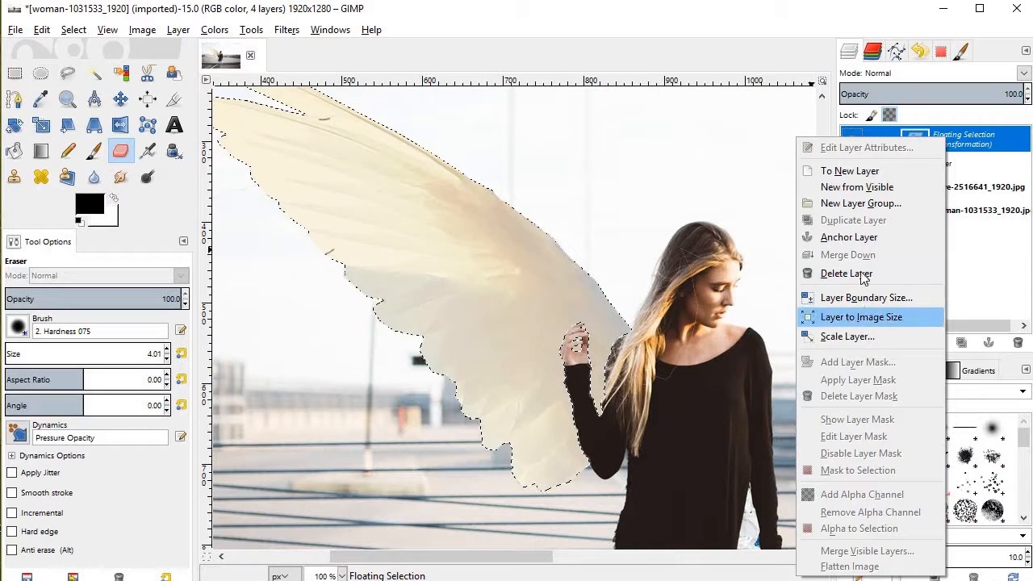
{"action": "left_click", "coordinate": [849, 237]}
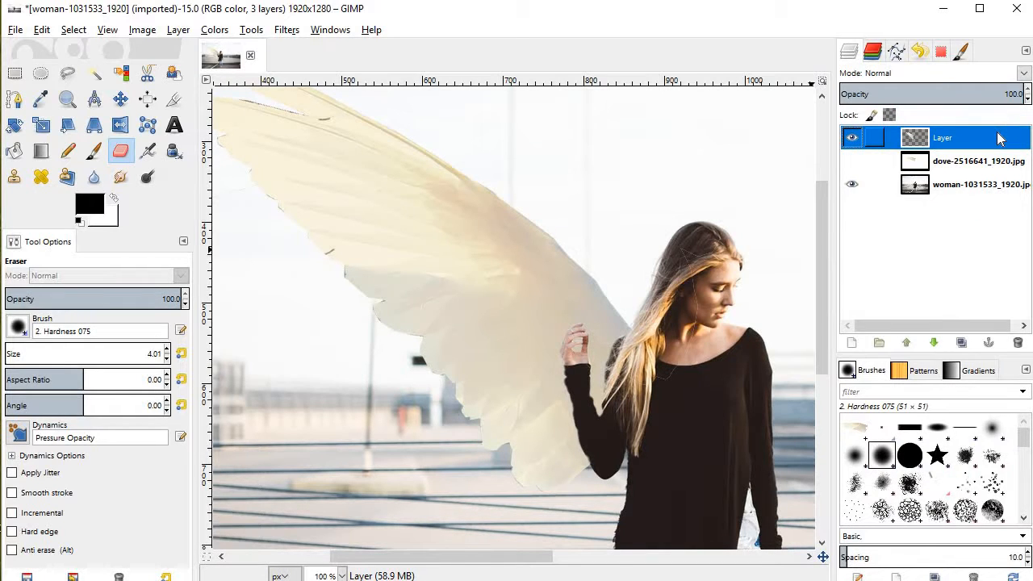
Erase the dark fringe along the upper edge of the wing's second long feather, from near its tip toward the gap's middle.
{"action": "scroll", "coordinate": [650, 208], "scroll_direction": "left", "scroll_amount": 5}
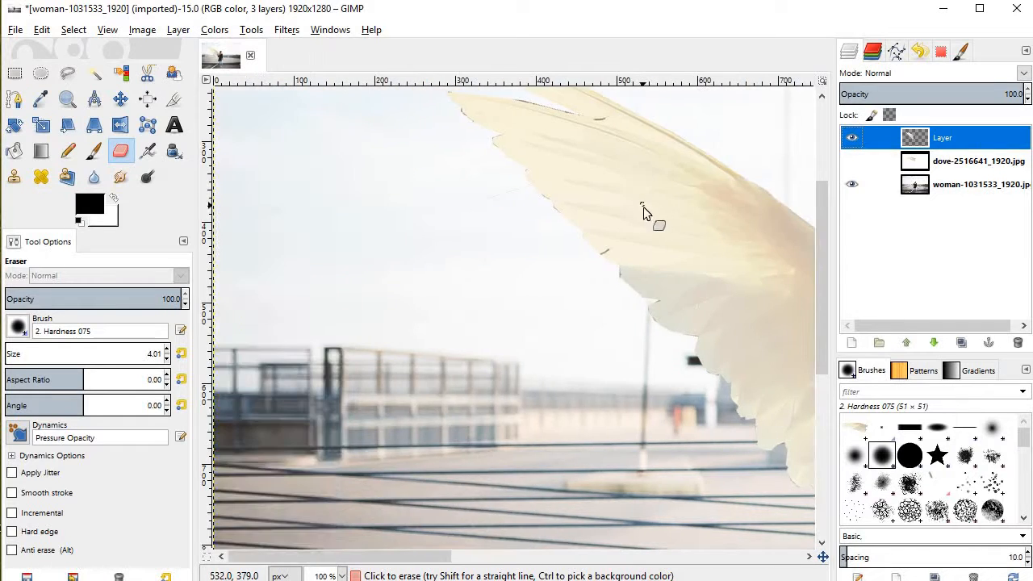
{"action": "scroll", "coordinate": [651, 212], "scroll_direction": "up", "scroll_amount": 4}
{"action": "scroll", "coordinate": [552, 315], "scroll_direction": "up", "scroll_amount": 4, "text": "ctrl"}
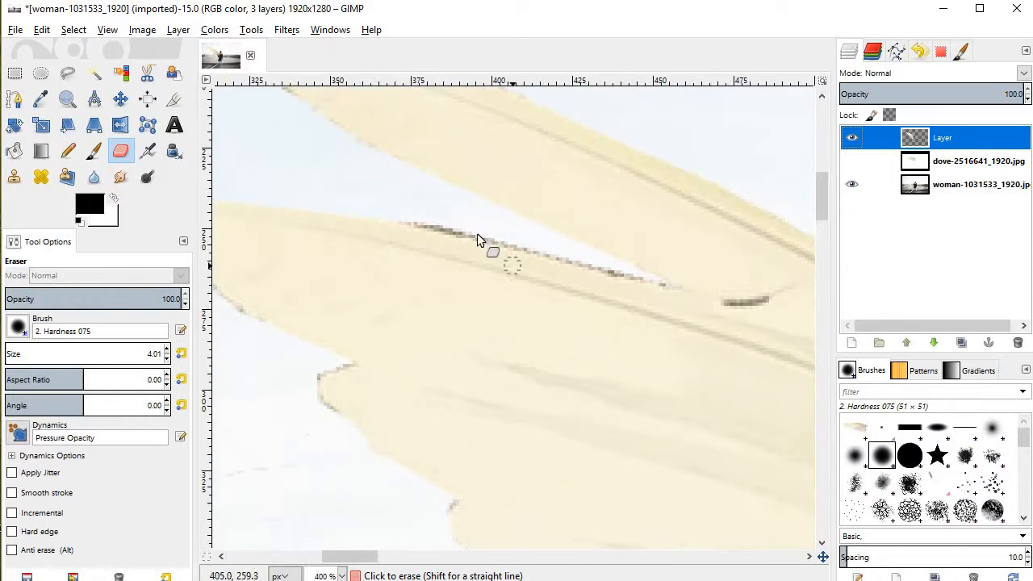
{"action": "scroll", "coordinate": [425, 214], "scroll_direction": "up", "scroll_amount": 4, "text": "ctrl"}
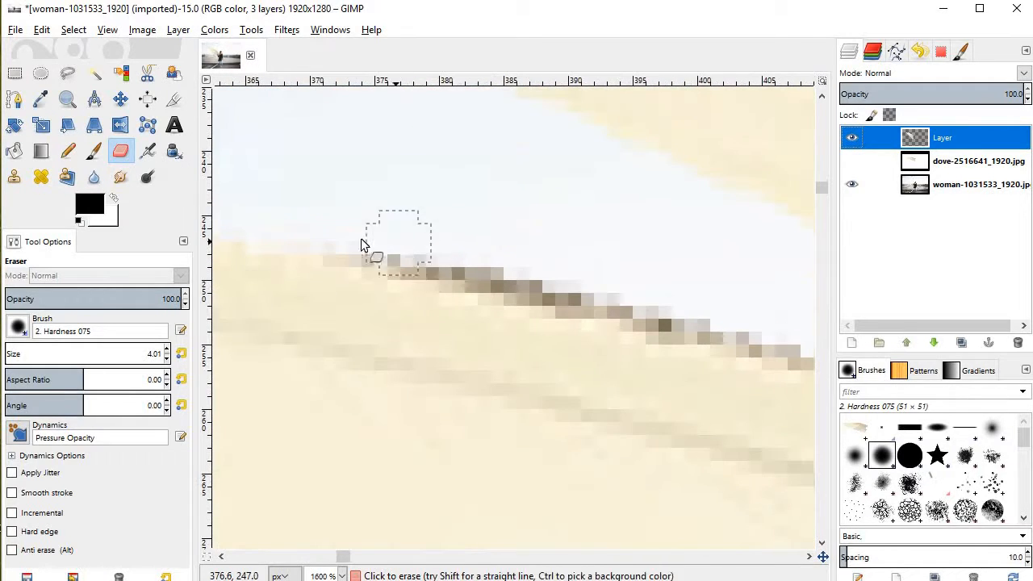
{"action": "left_click_drag", "start_coordinate": [361, 239], "coordinate": [398, 252]}
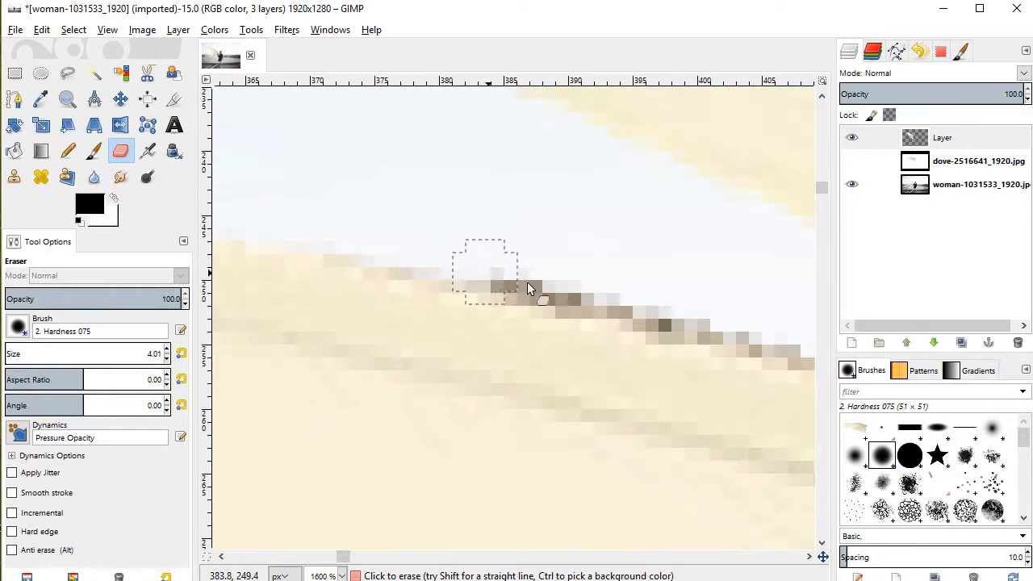
{"action": "left_click_drag", "start_coordinate": [527, 282], "coordinate": [610, 307]}
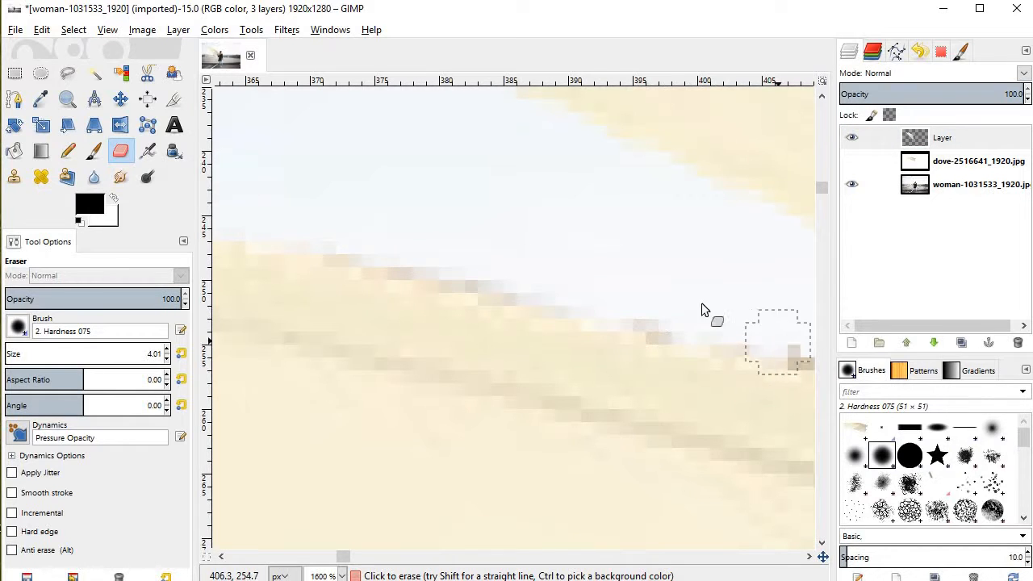
Erase the rest of the dark fringe along that feather's edge into the narrow end of the gap between the two feathers.
{"action": "scroll", "coordinate": [682, 303], "scroll_direction": "right", "scroll_amount": 4}
{"action": "scroll", "coordinate": [412, 315], "scroll_direction": "down", "scroll_amount": 1}
{"action": "scroll", "coordinate": [413, 278], "scroll_direction": "left", "scroll_amount": 1}
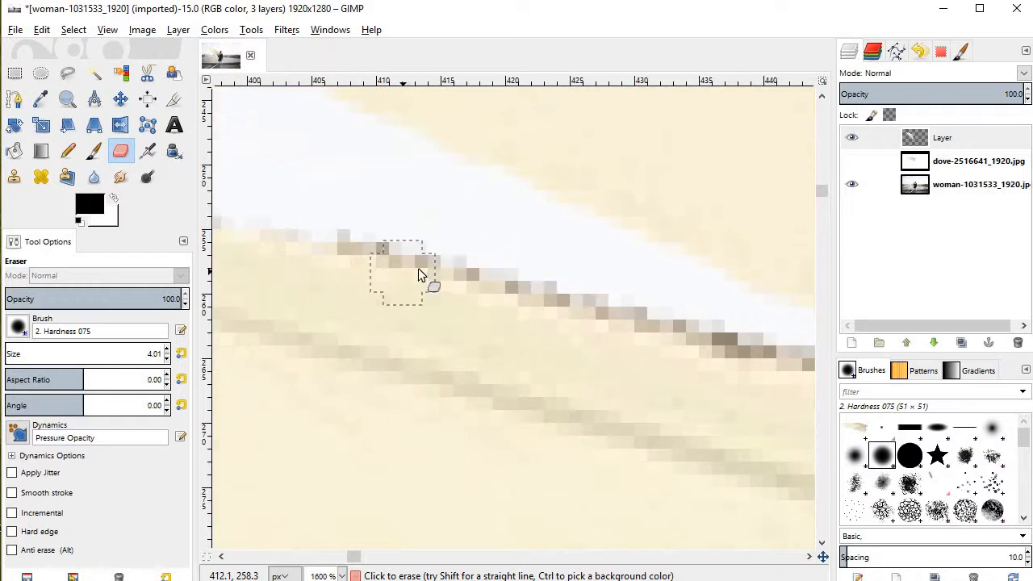
{"action": "scroll", "coordinate": [415, 232], "scroll_direction": "down", "scroll_amount": 1, "text": "ctrl"}
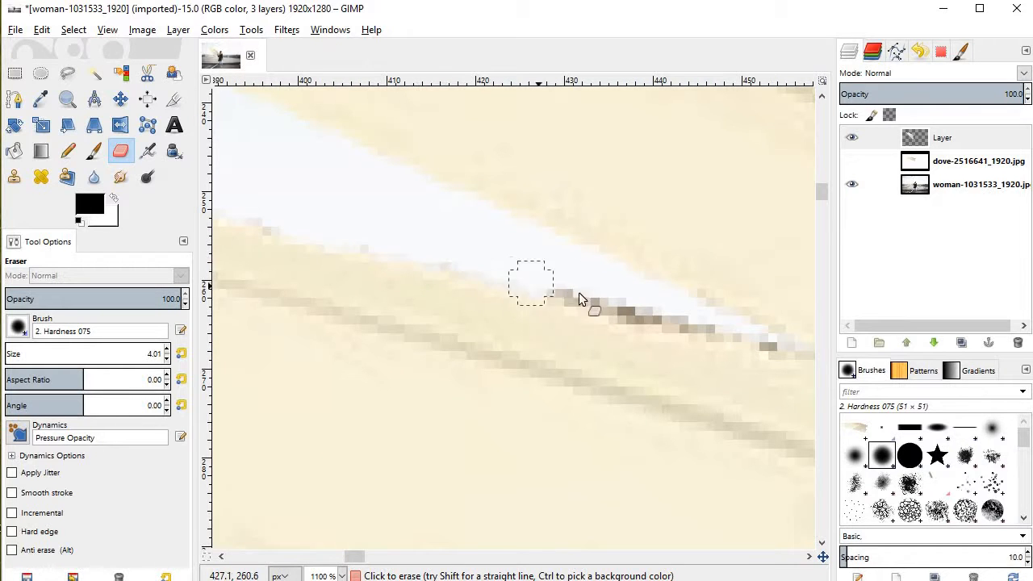
{"action": "left_click_drag", "start_coordinate": [579, 294], "coordinate": [749, 337]}
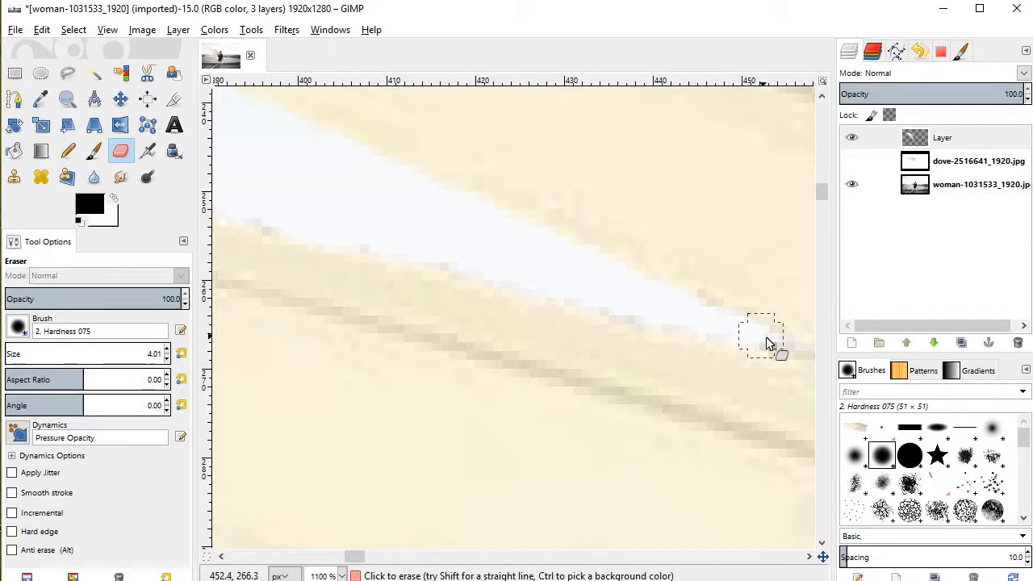
Erase the faint grey pixels remaining along the middle of the second feather's upper edge.
{"action": "scroll", "coordinate": [596, 226], "scroll_direction": "down", "scroll_amount": 4, "text": "ctrl"}
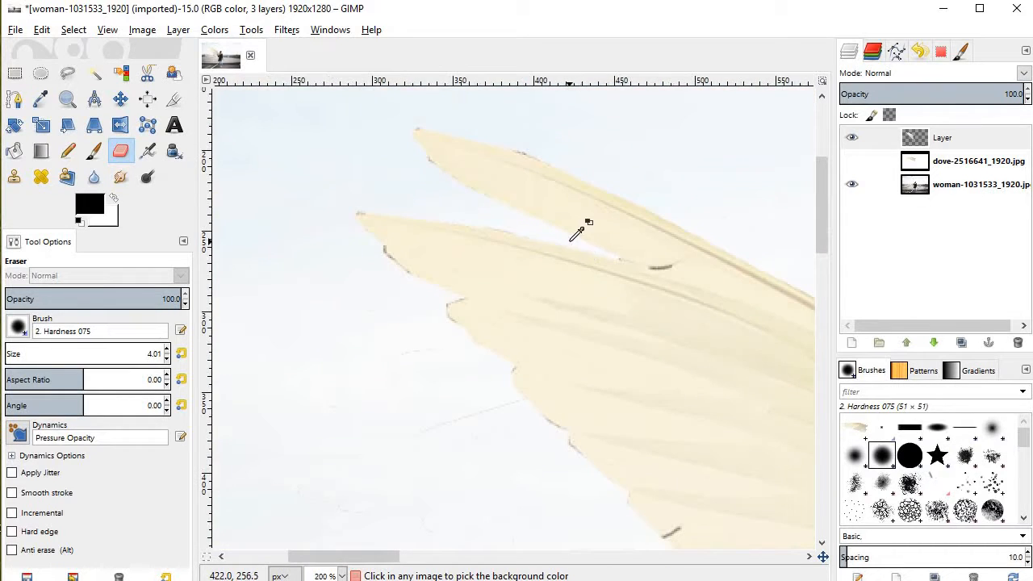
{"action": "scroll", "coordinate": [457, 220], "scroll_direction": "up", "scroll_amount": 5, "text": "ctrl"}
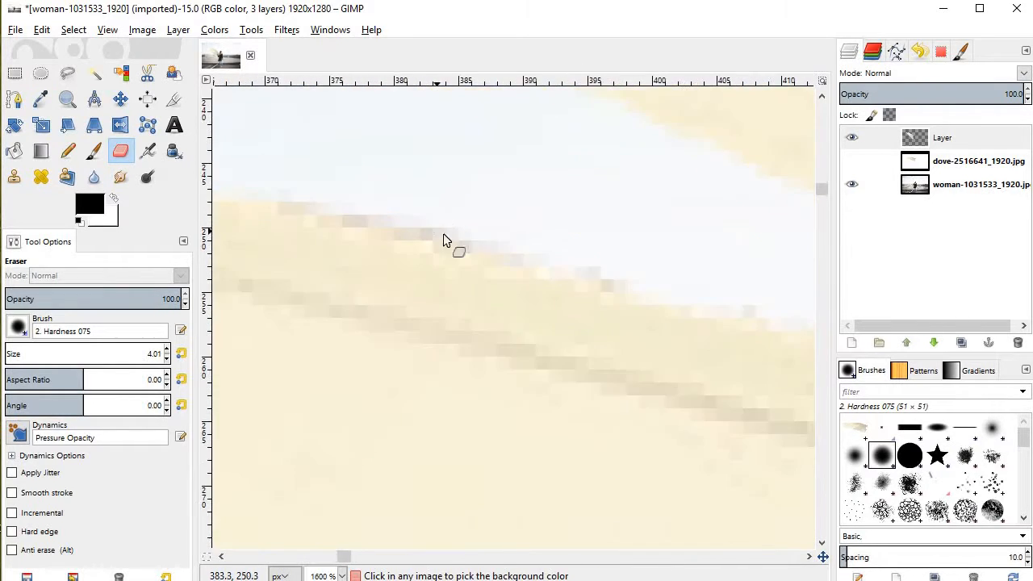
{"action": "mouse_move", "coordinate": [478, 232]}
{"action": "left_mouse_down"}
{"action": "mouse_move", "coordinate": [331, 217]}
{"action": "mouse_move", "coordinate": [396, 226]}
{"action": "left_mouse_up"}
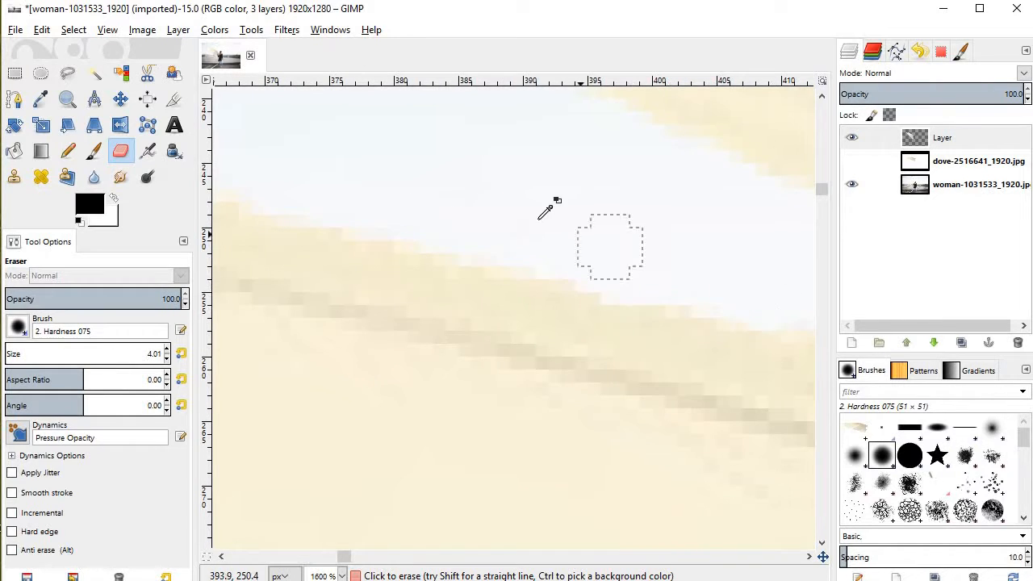
Examine the attached wing and the woman from head to feet, checking how the wing fits the whole picture.
{"action": "scroll", "coordinate": [545, 212], "scroll_direction": "down", "scroll_amount": 6, "text": "ctrl"}
{"action": "scroll", "coordinate": [539, 226], "scroll_direction": "down", "scroll_amount": 5, "text": "ctrl"}
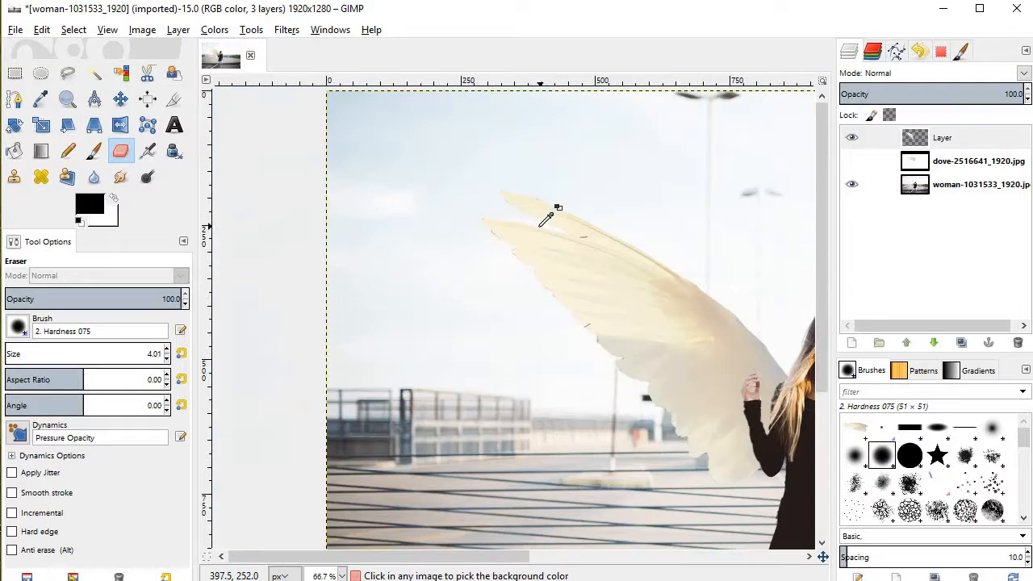
{"action": "scroll", "coordinate": [524, 270], "scroll_direction": "up", "scroll_amount": 2, "text": "ctrl"}
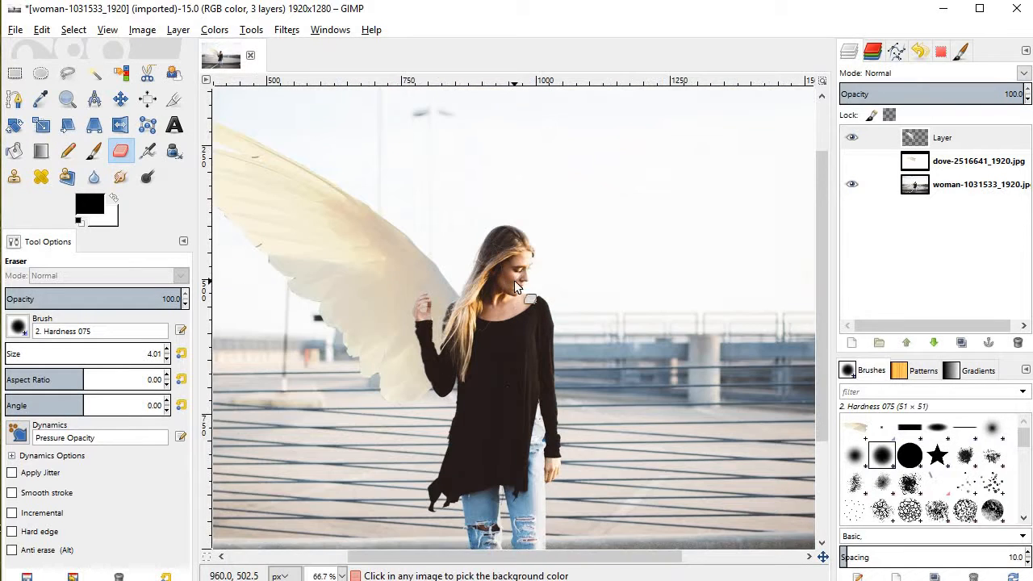
{"action": "scroll", "coordinate": [514, 280], "scroll_direction": "up", "scroll_amount": 2}
{"action": "scroll", "coordinate": [514, 276], "scroll_direction": "down", "scroll_amount": 2}
{"action": "scroll", "coordinate": [517, 268], "scroll_direction": "left", "scroll_amount": 3}
{"action": "scroll", "coordinate": [529, 271], "scroll_direction": "up", "scroll_amount": 2}
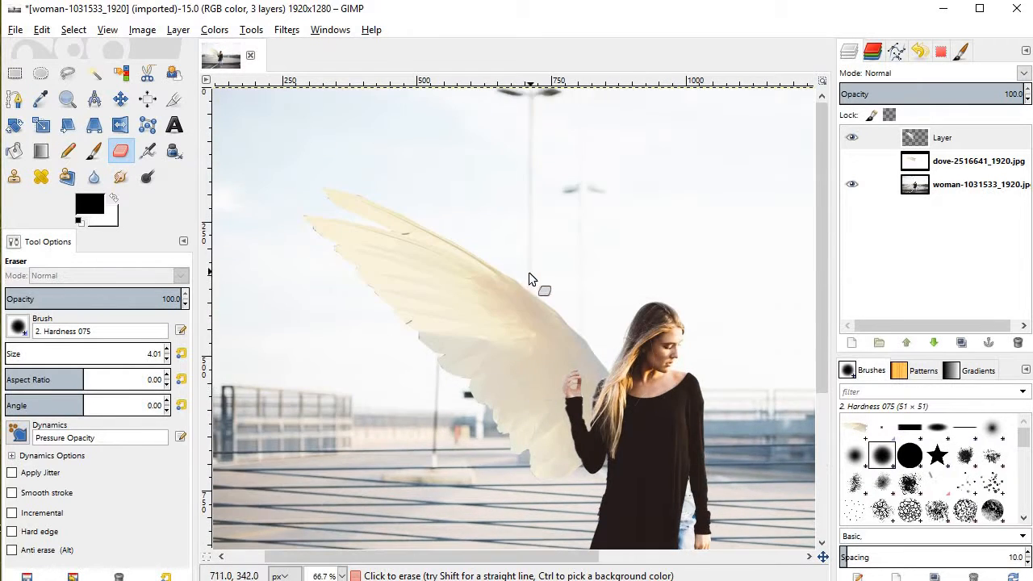
{"action": "scroll", "coordinate": [528, 276], "scroll_direction": "right", "scroll_amount": 3}
{"action": "scroll", "coordinate": [525, 275], "scroll_direction": "down", "scroll_amount": 4}
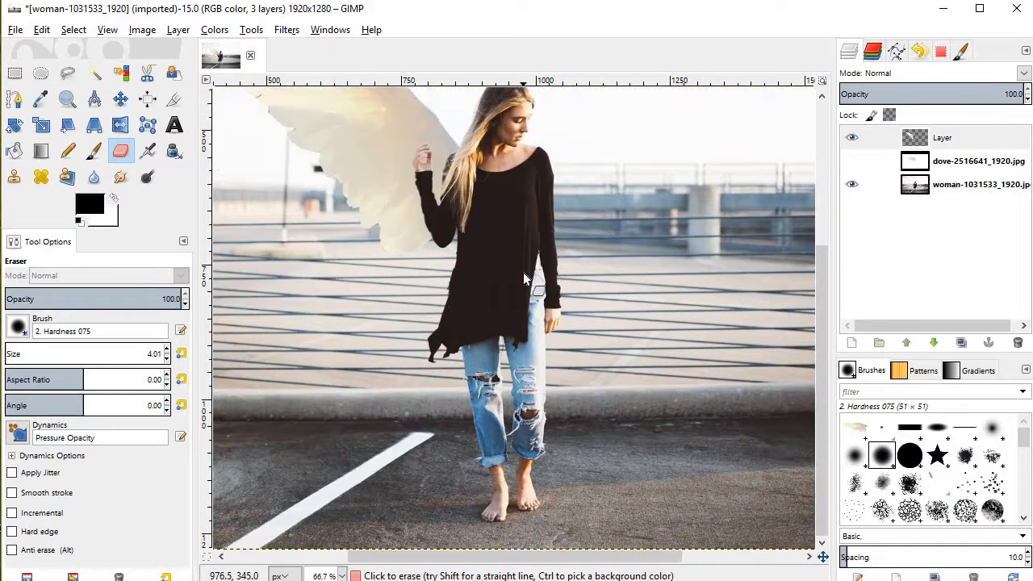
{"action": "scroll", "coordinate": [523, 278], "scroll_direction": "up", "scroll_amount": 3}
{"action": "scroll", "coordinate": [524, 278], "scroll_direction": "down", "scroll_amount": 2}
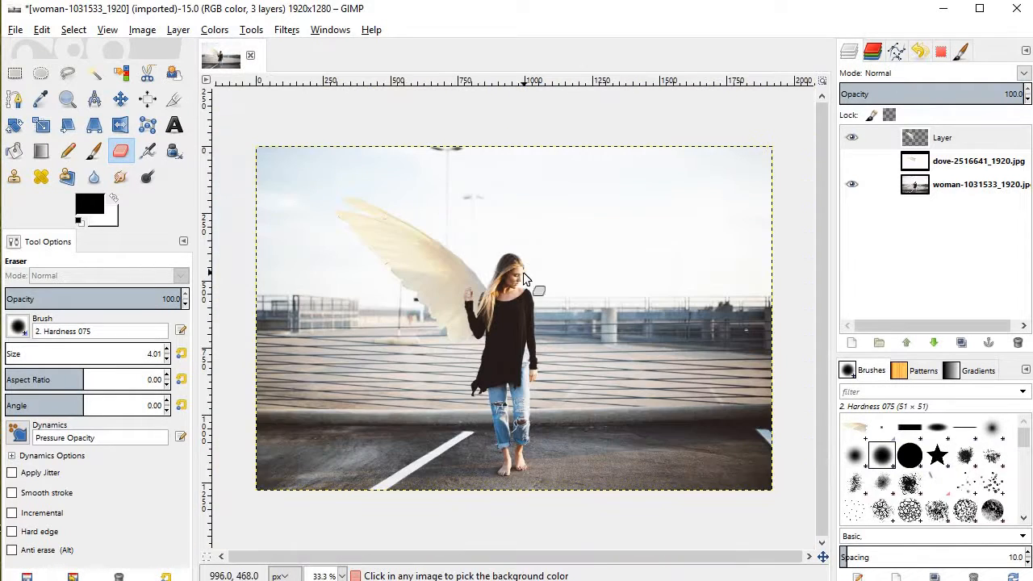